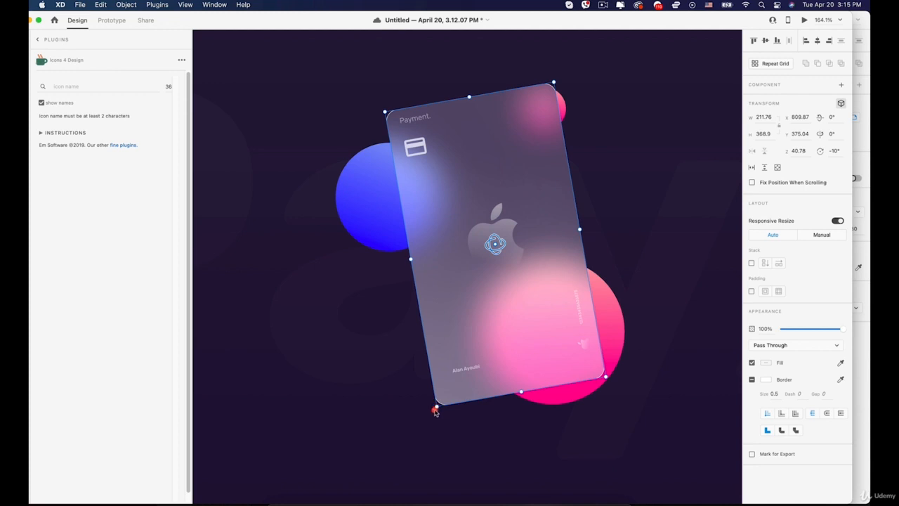
Shift the glass card up-left and steepen its tilt from -10° to -13°.
{"action": "left_click_drag", "start_coordinate": [456, 212], "coordinate": [440, 201]}
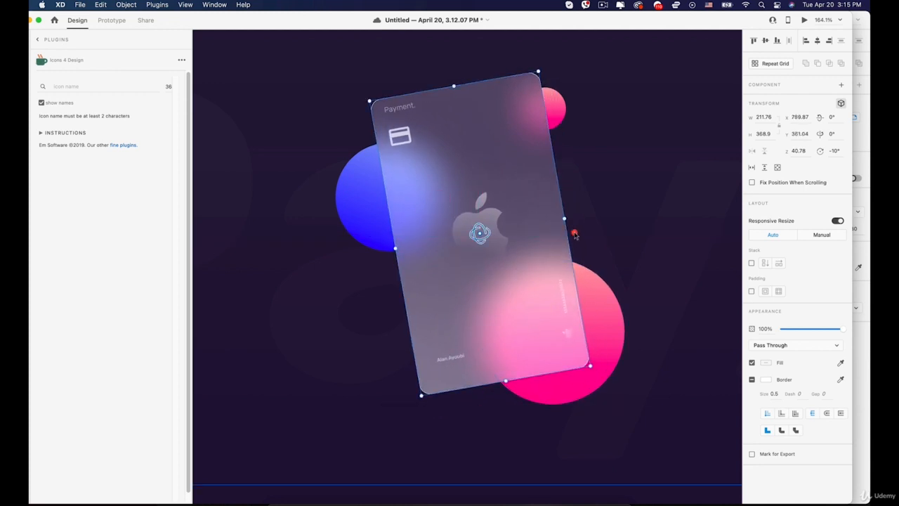
{"action": "mouse_move", "coordinate": [565, 218]}
{"action": "left_mouse_down"}
{"action": "mouse_move", "coordinate": [564, 251]}
{"action": "mouse_move", "coordinate": [555, 198]}
{"action": "mouse_move", "coordinate": [562, 213]}
{"action": "left_mouse_up"}
{"action": "left_click", "coordinate": [618, 205]}
Zoom out and pan so the whole PayX artboard is in view.
{"action": "scroll", "coordinate": [613, 190], "scroll_direction": "down", "scroll_amount": 3}
{"action": "scroll", "coordinate": [612, 187], "scroll_direction": "down", "scroll_amount": 5}
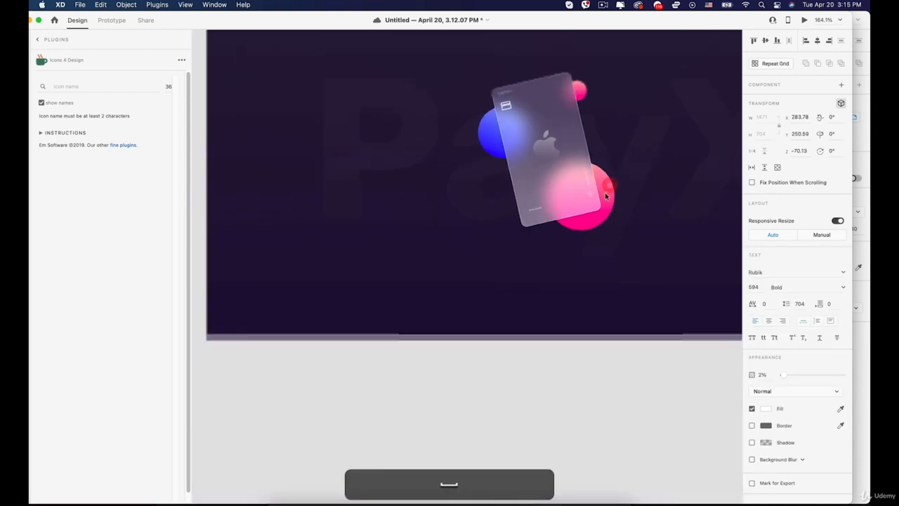
{"action": "left_click", "coordinate": [553, 371]}
{"action": "left_click_drag", "start_coordinate": [594, 262], "coordinate": [553, 236]}
{"action": "scroll", "coordinate": [553, 234], "scroll_direction": "down", "scroll_amount": 3}
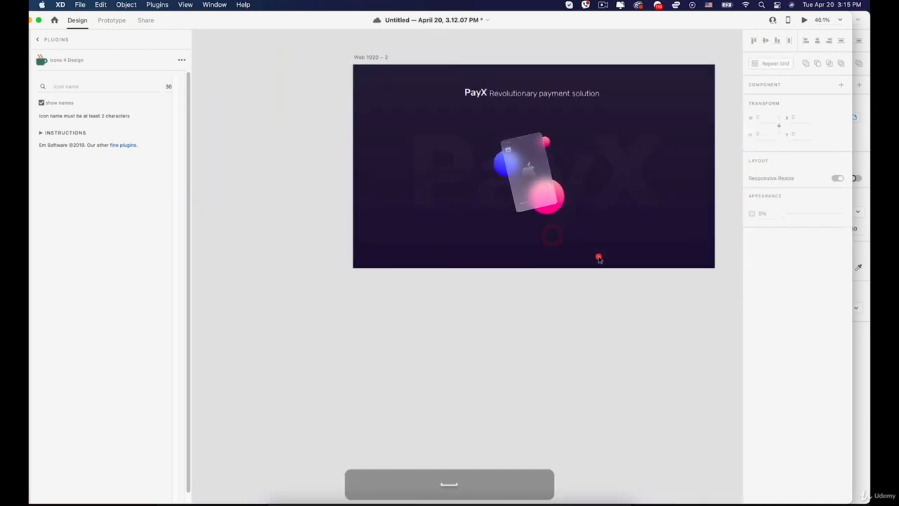
{"action": "left_click_drag", "start_coordinate": [628, 181], "coordinate": [556, 148]}
{"action": "left_click_drag", "start_coordinate": [327, 129], "coordinate": [294, 156]}
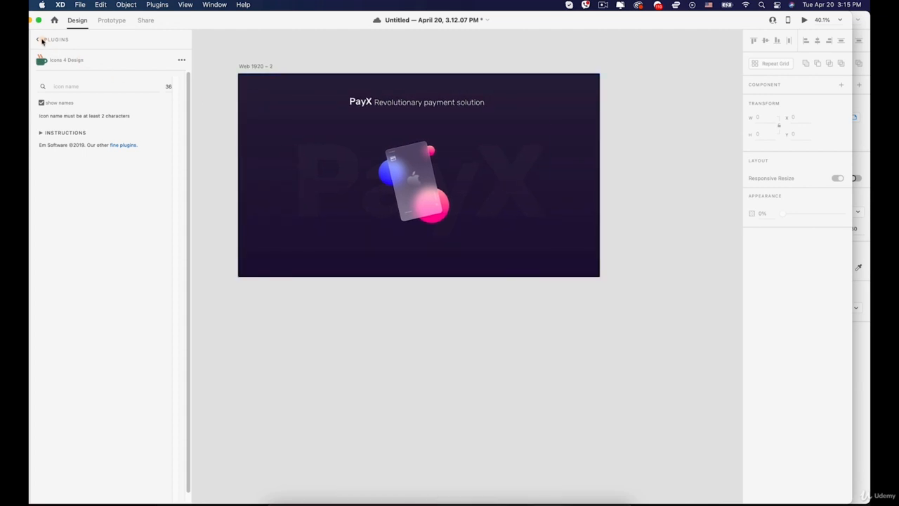
Add a Web 1920 (1920×1080) artboard beside the PayX design.
{"action": "left_click", "coordinate": [324, 18]}
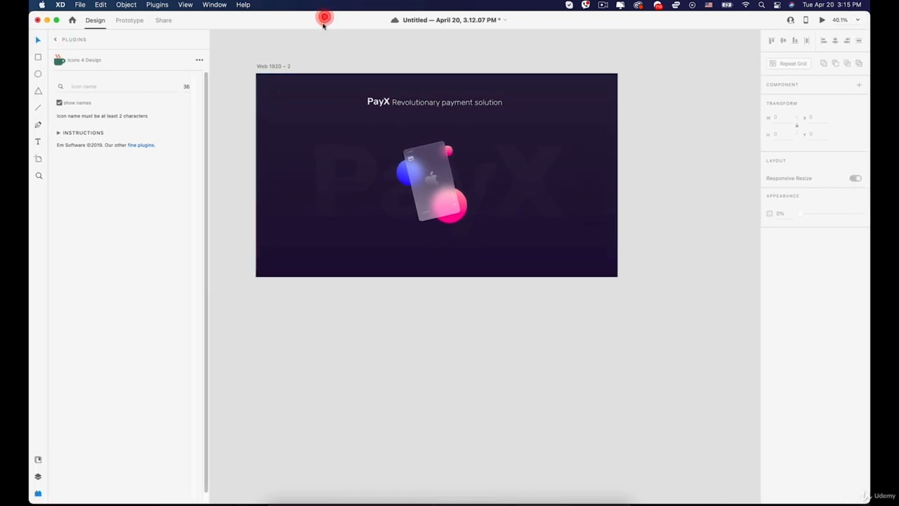
{"action": "left_click", "coordinate": [38, 157]}
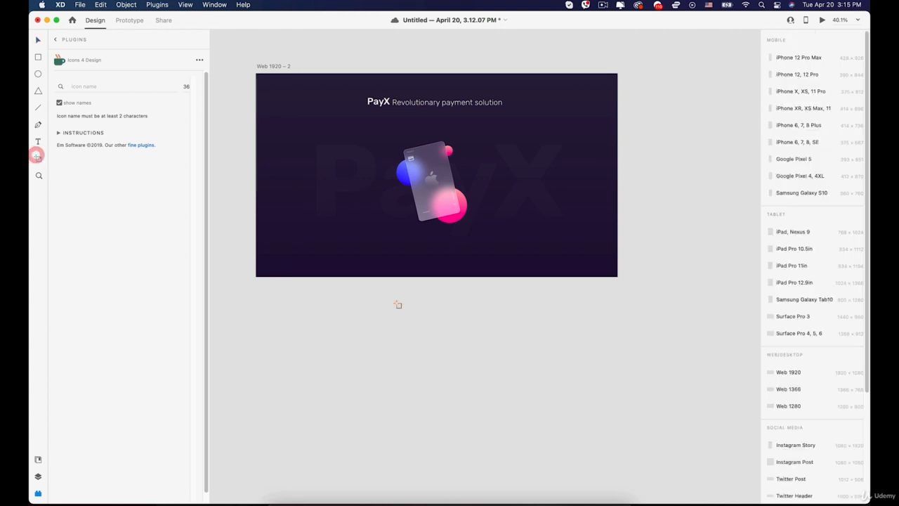
{"action": "left_click", "coordinate": [788, 372]}
{"action": "left_click_drag", "start_coordinate": [457, 225], "coordinate": [650, 184]}
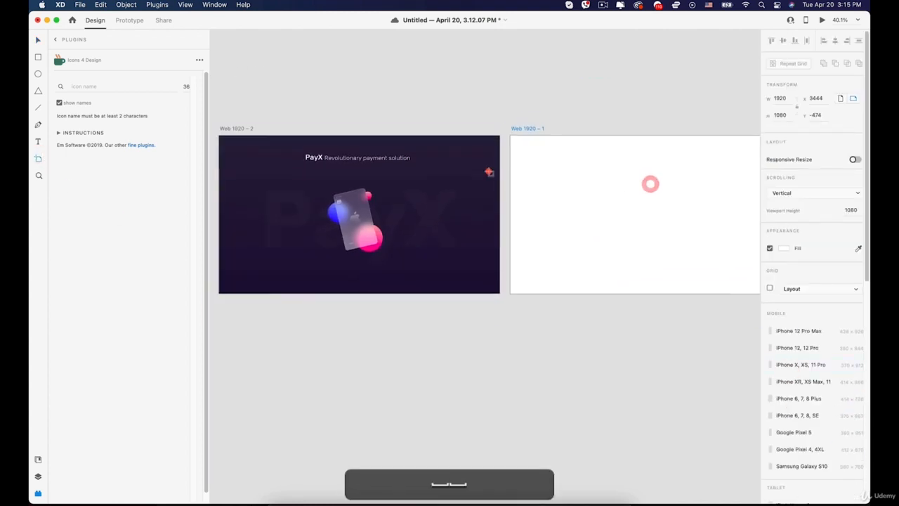
Undo the accidental artboard resize and centre the view on the new artboard.
{"action": "left_click", "coordinate": [38, 58]}
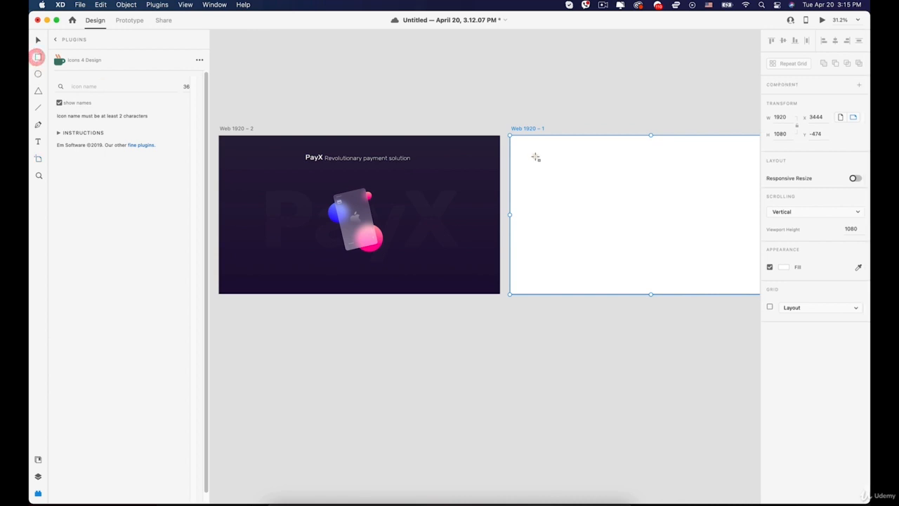
{"action": "left_click_drag", "start_coordinate": [511, 135], "coordinate": [642, 161]}
{"action": "key", "text": "super+z"}
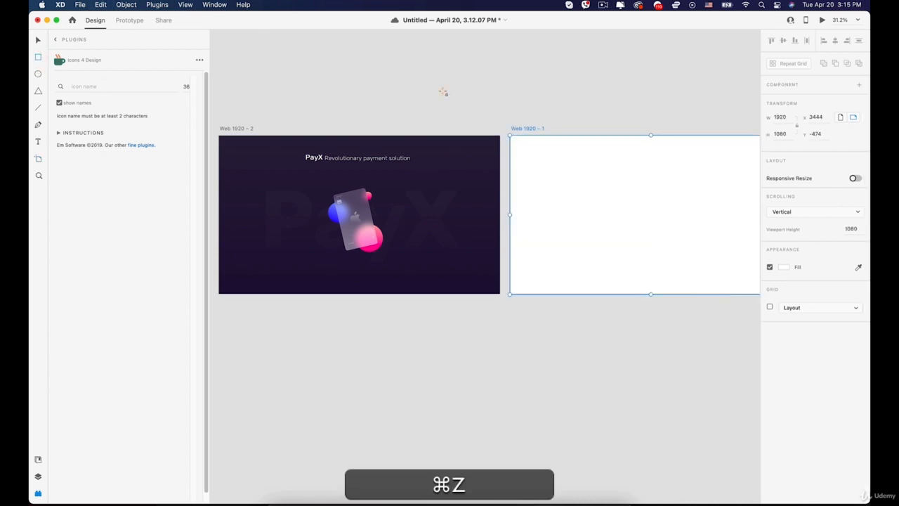
{"action": "left_click", "coordinate": [37, 40]}
{"action": "key", "text": "space"}
{"action": "left_click_drag", "start_coordinate": [461, 133], "coordinate": [353, 106]}
{"action": "left_click", "coordinate": [476, 286]}
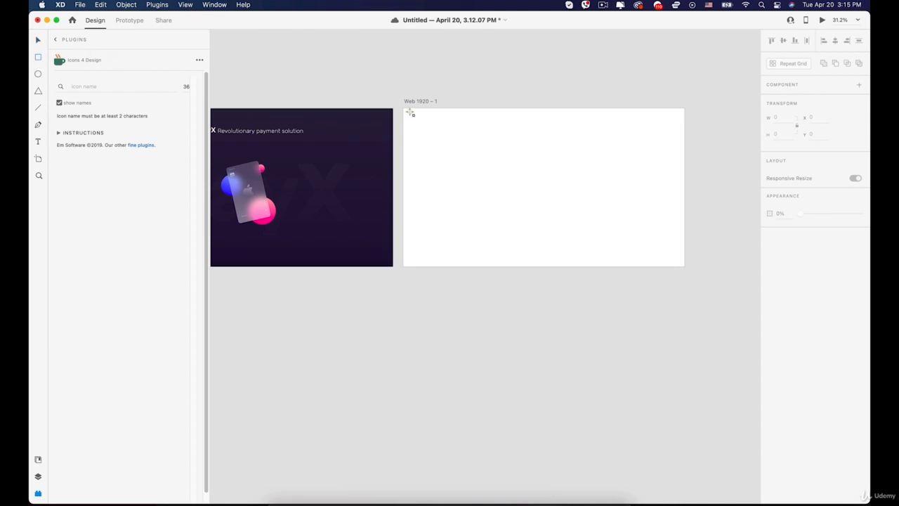
Draw a rectangle covering the new artboard and give it a linear gradient fill.
{"action": "left_click_drag", "start_coordinate": [403, 108], "coordinate": [684, 266]}
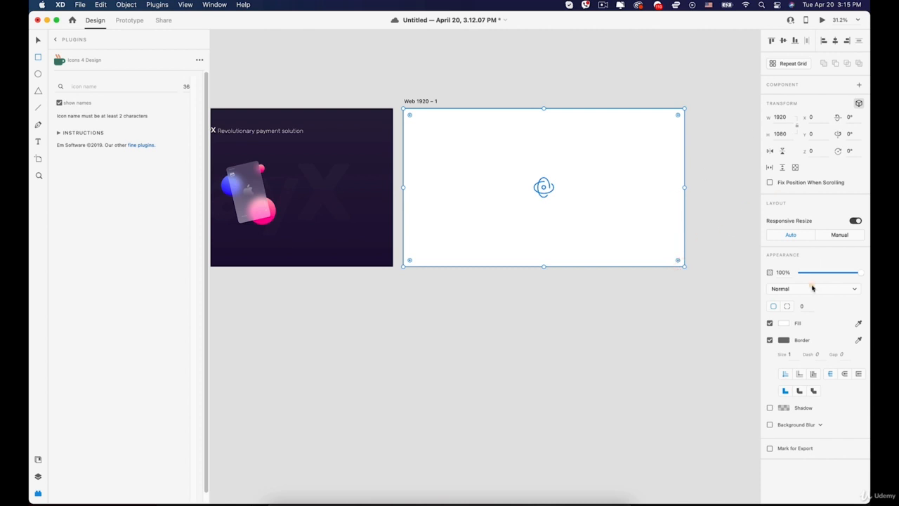
{"action": "left_click", "coordinate": [784, 323]}
{"action": "left_click", "coordinate": [697, 270]}
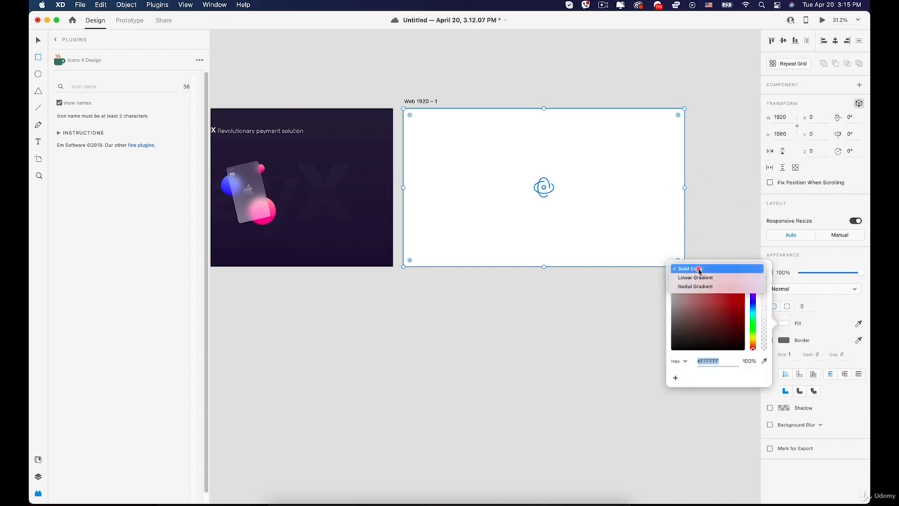
{"action": "left_click", "coordinate": [687, 279]}
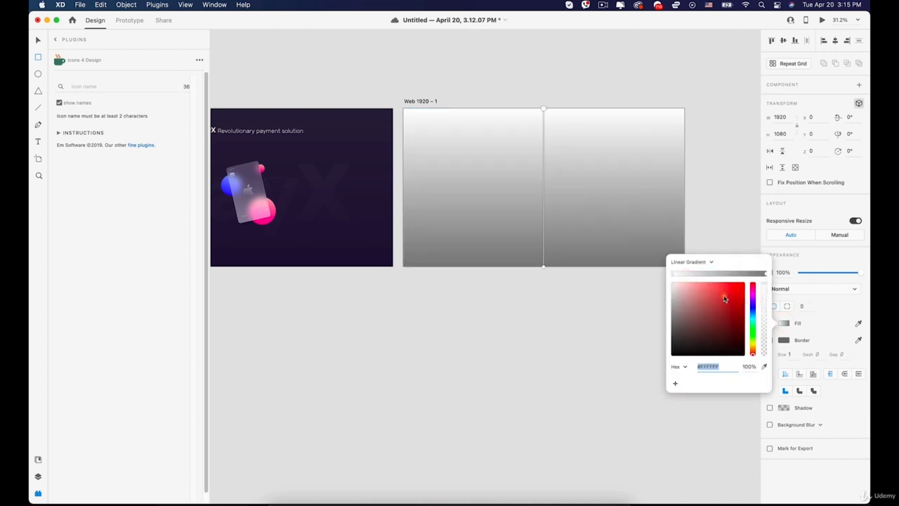
Eyedrop the gradient stops from the PayX artboard's bottom and top purple edges.
{"action": "left_click", "coordinate": [765, 274]}
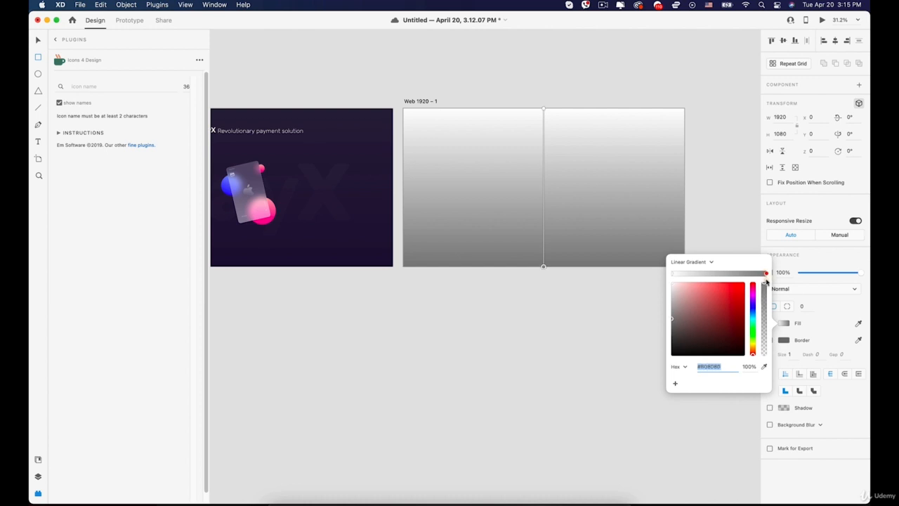
{"action": "left_click", "coordinate": [764, 366]}
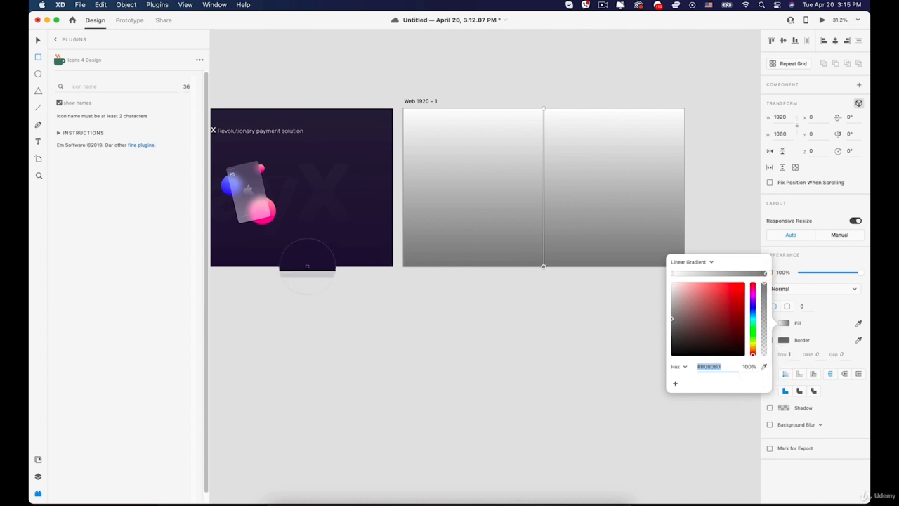
{"action": "left_click", "coordinate": [306, 266]}
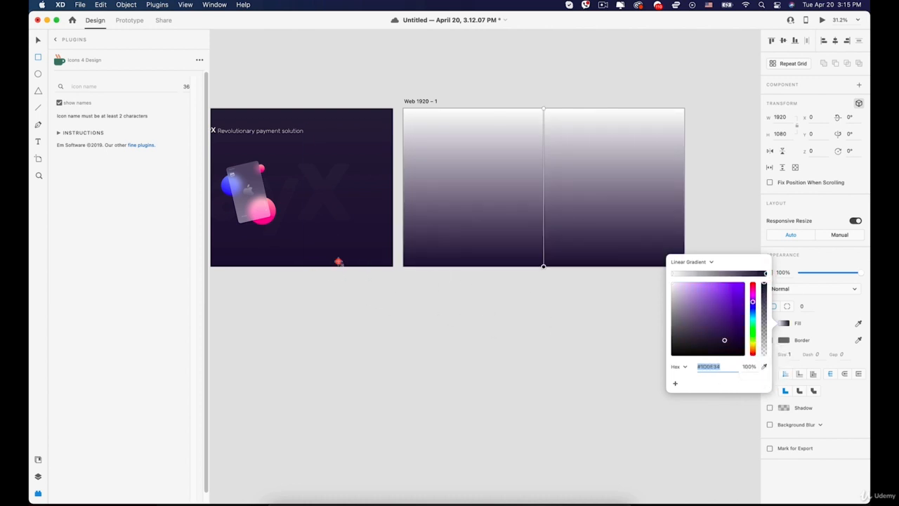
{"action": "left_click", "coordinate": [672, 274]}
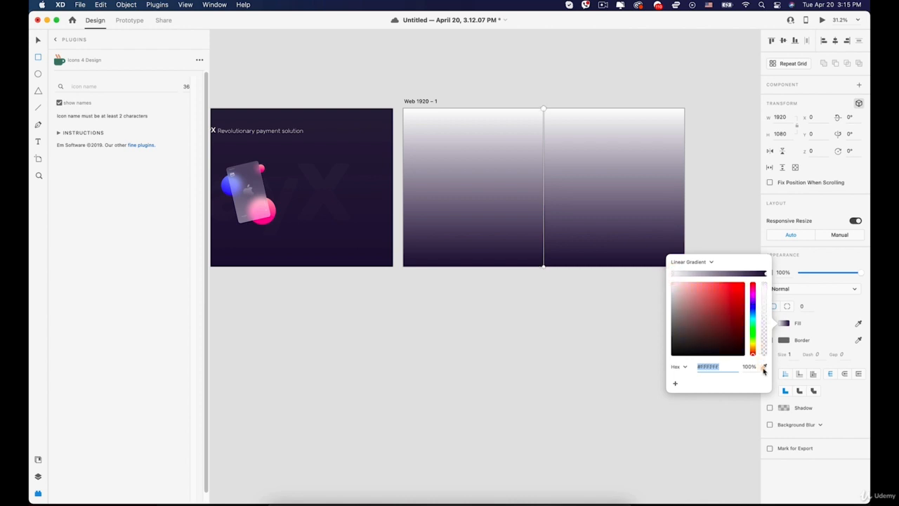
{"action": "left_click", "coordinate": [765, 367]}
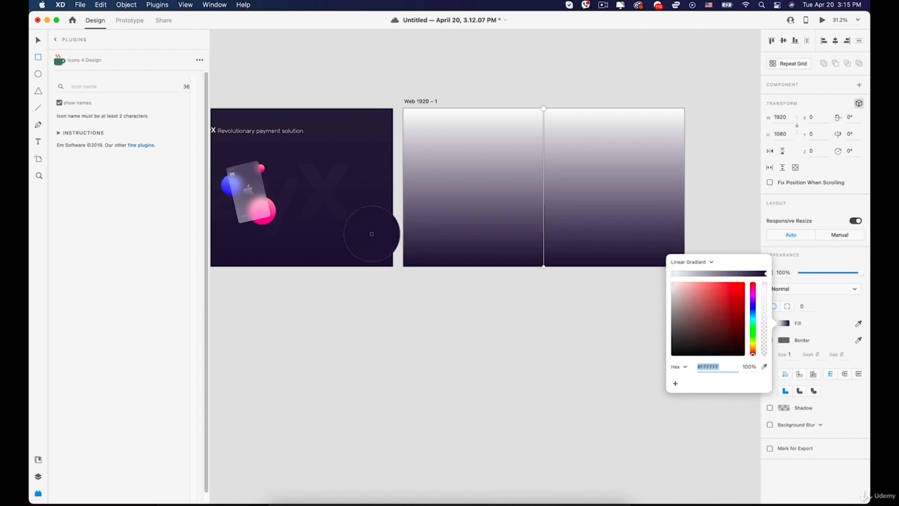
{"action": "left_click", "coordinate": [308, 109]}
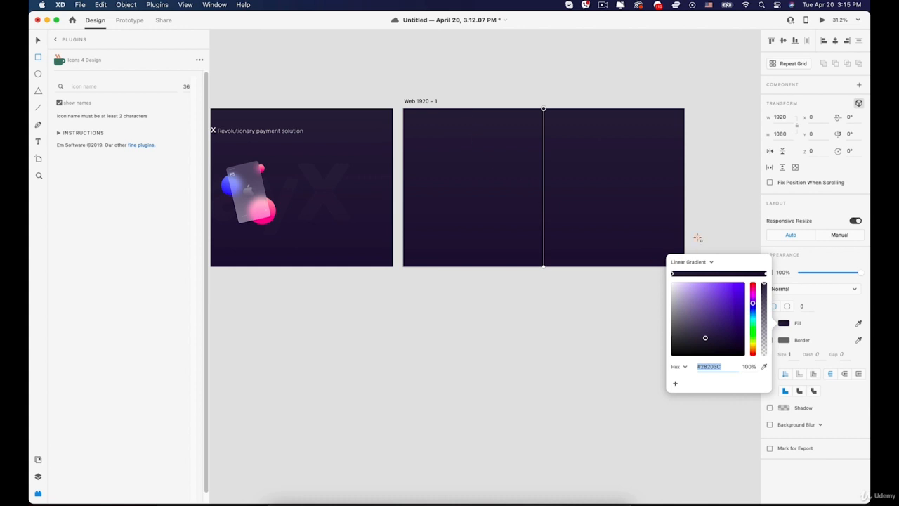
{"action": "key", "text": "v"}
{"action": "left_click", "coordinate": [567, 169]}
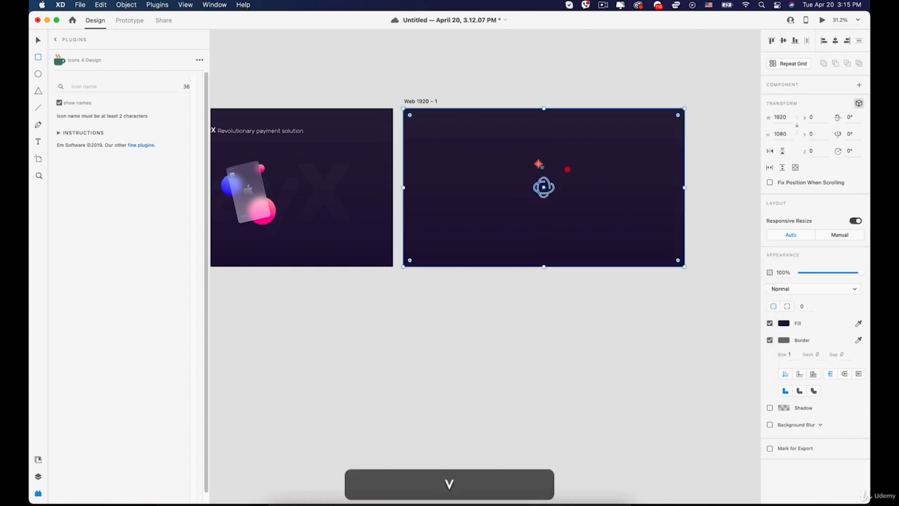
{"action": "left_click_drag", "start_coordinate": [426, 149], "coordinate": [540, 144]}
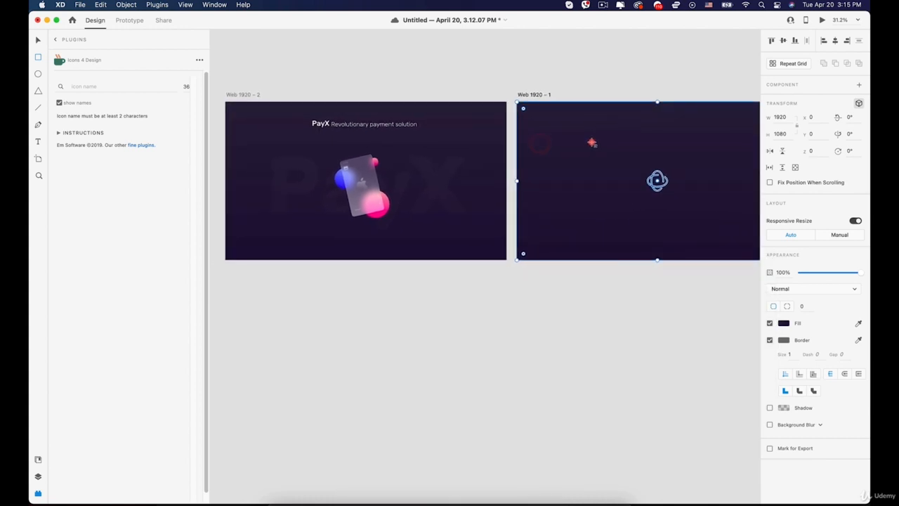
Copy the PayX title onto the new artboard.
{"action": "left_click_drag", "start_coordinate": [632, 161], "coordinate": [568, 145]}
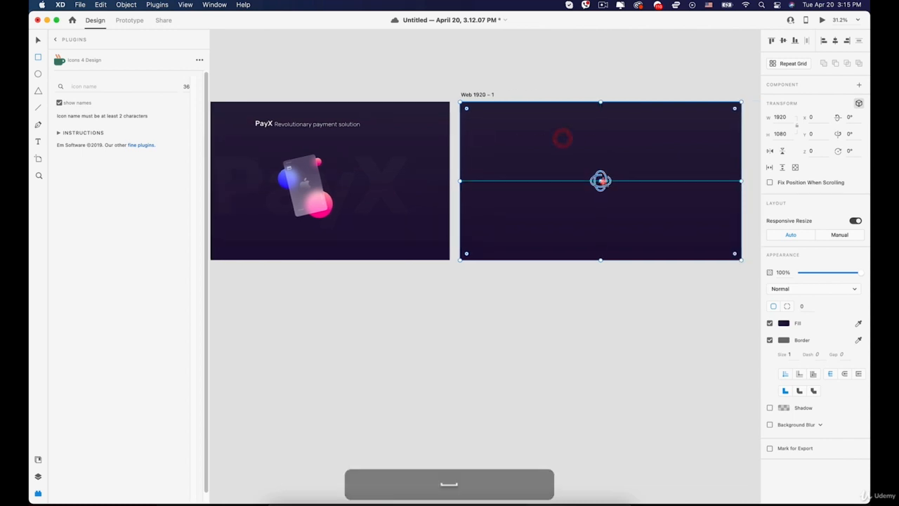
{"action": "left_click_drag", "start_coordinate": [600, 181], "coordinate": [592, 145]}
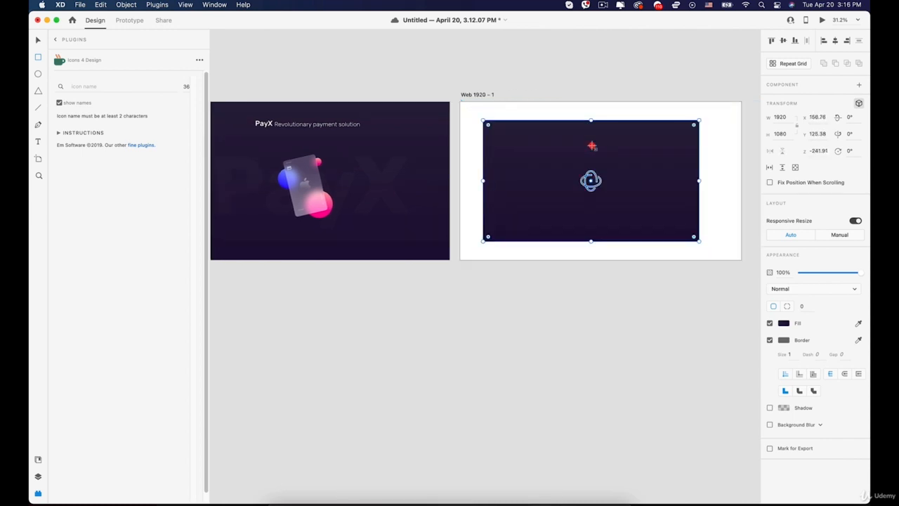
{"action": "key", "text": "super+z"}
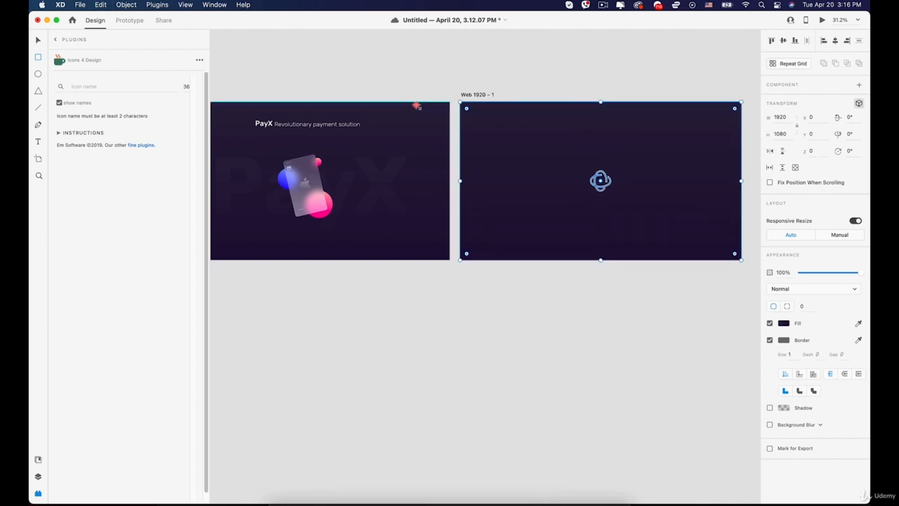
{"action": "key", "text": "v"}
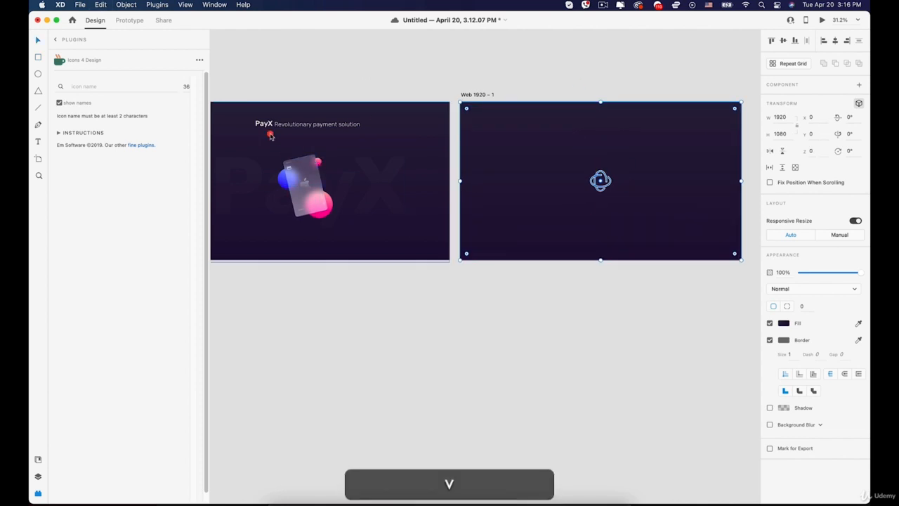
{"action": "left_click", "coordinate": [308, 124]}
{"action": "key", "text": "super+c"}
{"action": "left_click", "coordinate": [550, 129]}
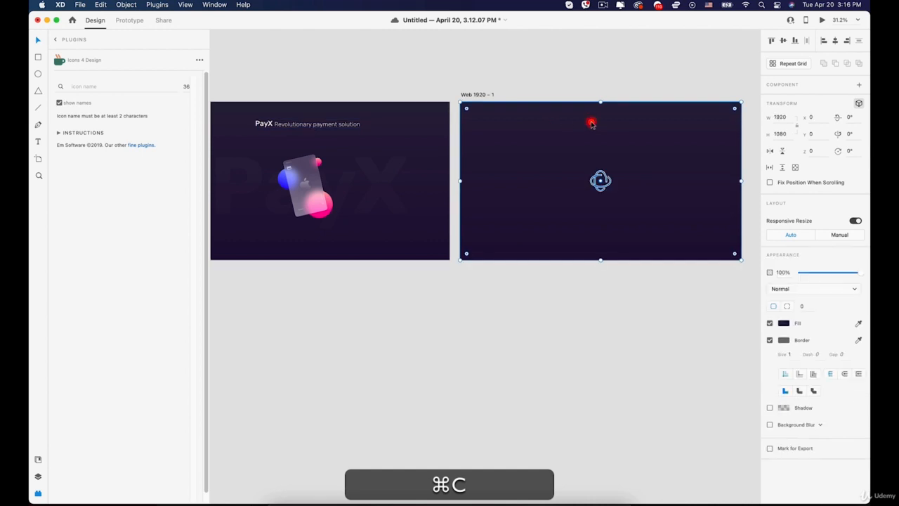
{"action": "key", "text": "super+v"}
Copy the faded PayX background lettering onto the new artboard.
{"action": "left_click", "coordinate": [376, 187]}
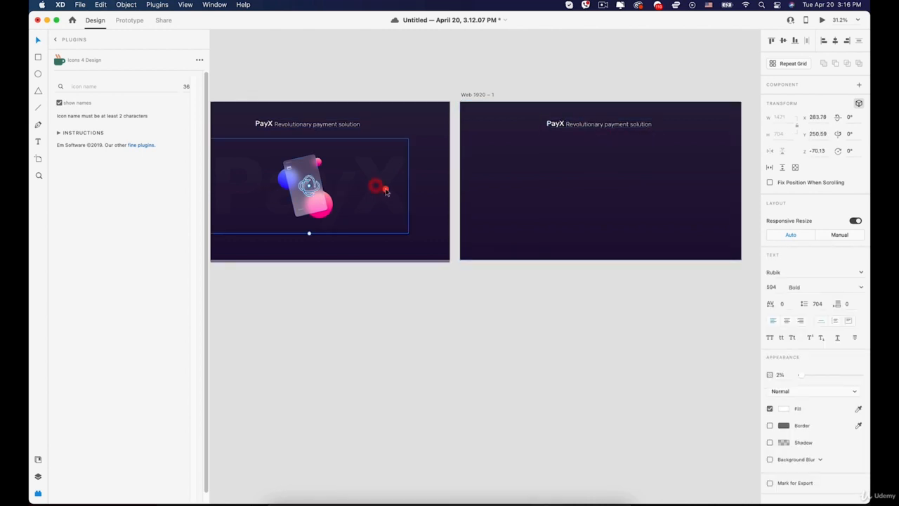
{"action": "key", "text": "super+c"}
{"action": "left_click", "coordinate": [576, 191]}
{"action": "key", "text": "super+v"}
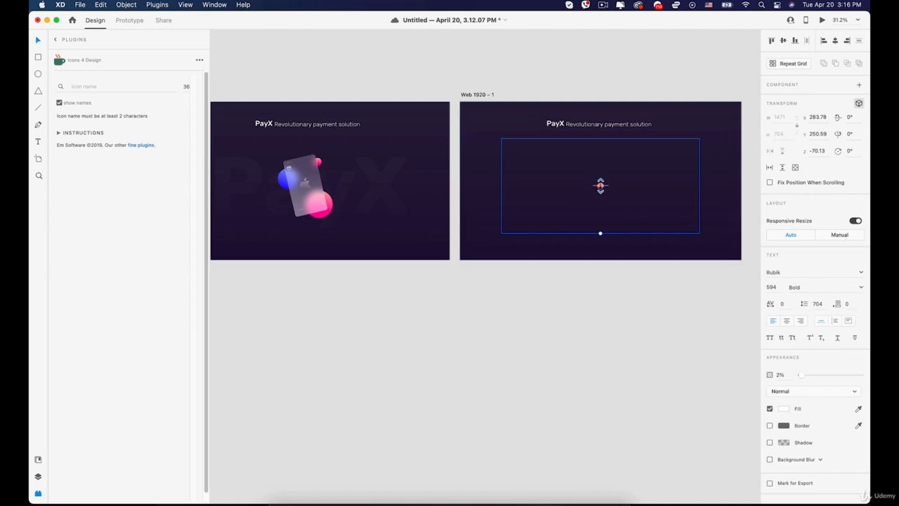
Shrink the faded lettering, turn off its 3D transform, and raise it to centre.
{"action": "left_click_drag", "start_coordinate": [601, 186], "coordinate": [593, 201]}
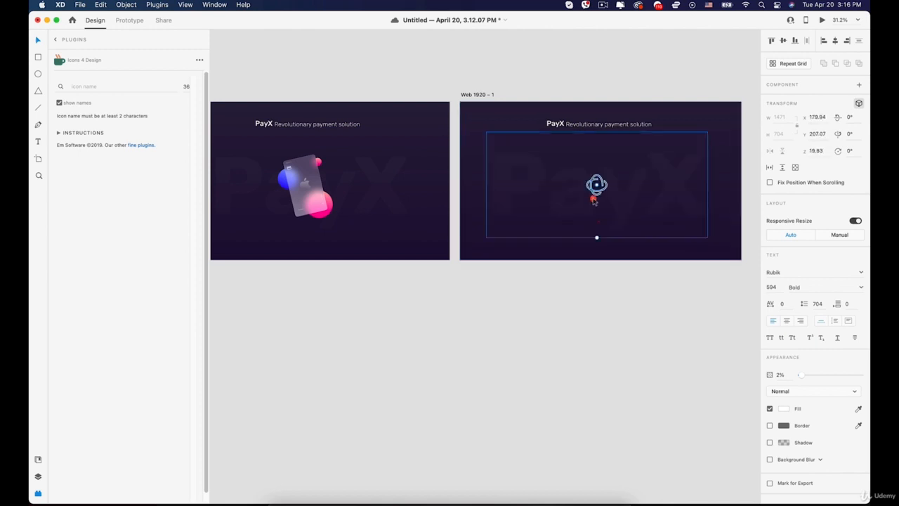
{"action": "left_click_drag", "start_coordinate": [597, 237], "coordinate": [596, 232]}
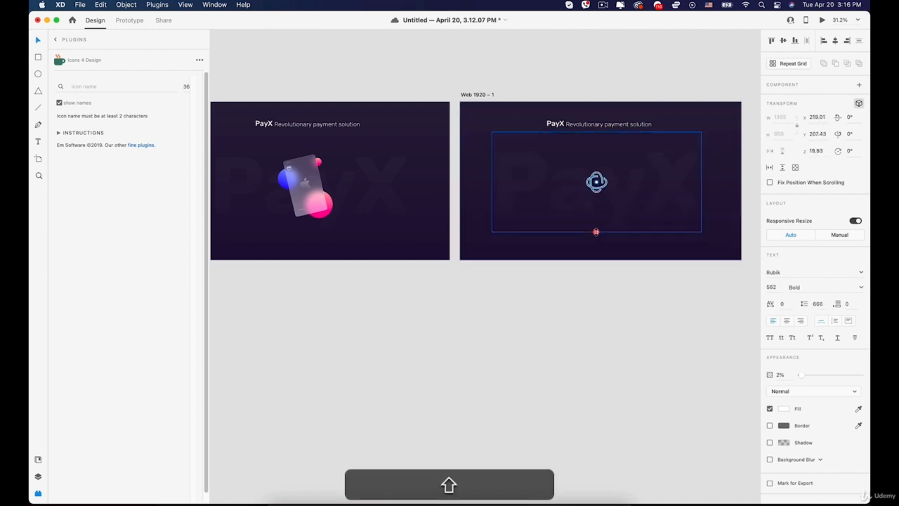
{"action": "left_click", "coordinate": [858, 103]}
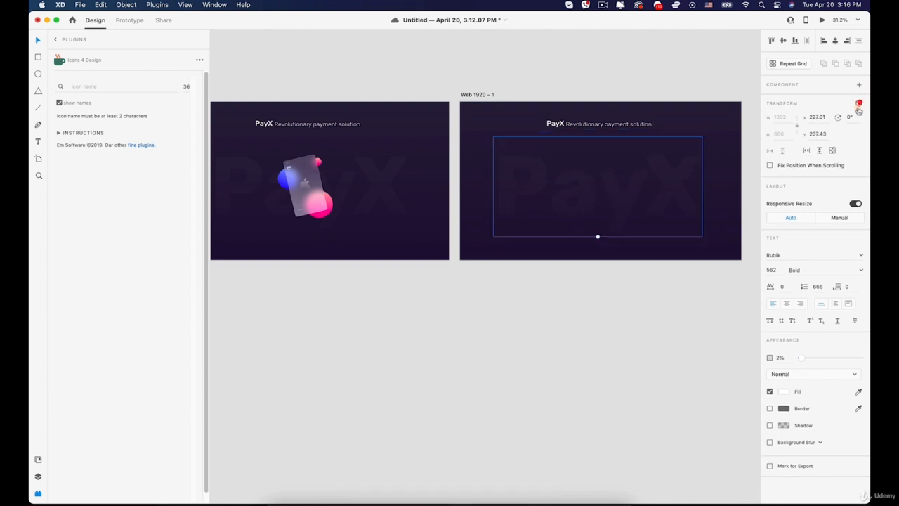
{"action": "mouse_move", "coordinate": [641, 203]}
{"action": "left_mouse_down"}
{"action": "mouse_move", "coordinate": [635, 196]}
{"action": "mouse_move", "coordinate": [572, 226]}
{"action": "mouse_move", "coordinate": [647, 261]}
{"action": "mouse_move", "coordinate": [622, 237]}
{"action": "left_mouse_up"}
{"action": "left_click", "coordinate": [510, 328]}
Draw a circle on the right artboard and sample the left pink ball into its fill.
{"action": "key", "text": "space"}
{"action": "left_click", "coordinate": [38, 73]}
{"action": "key", "text": "shift+v"}
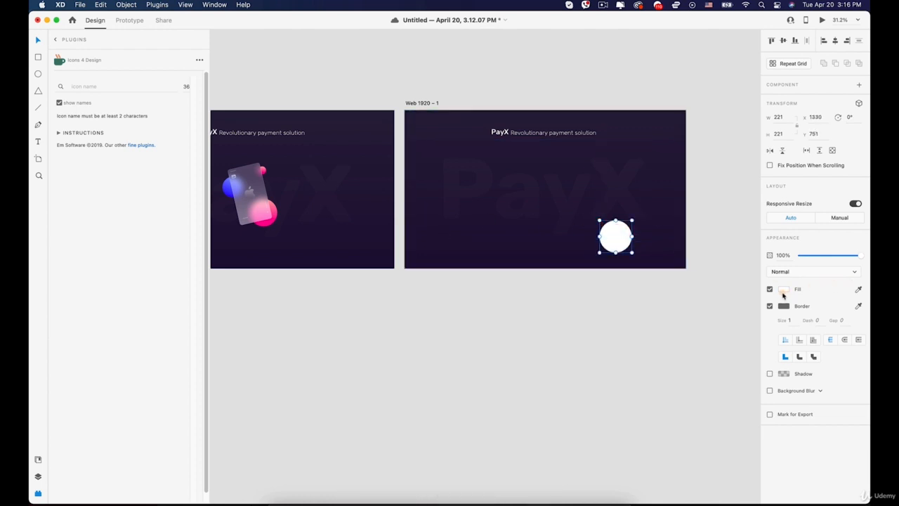
{"action": "left_click", "coordinate": [783, 293]}
{"action": "left_click", "coordinate": [701, 235]}
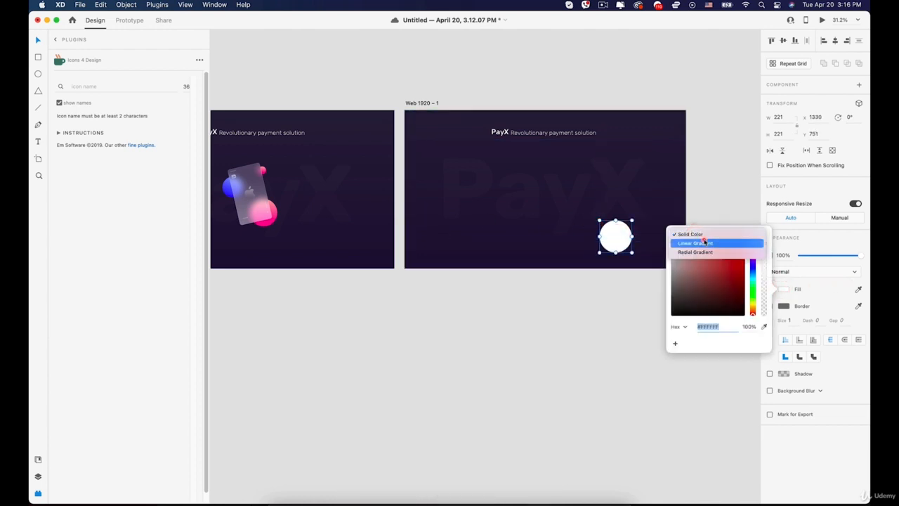
{"action": "left_click", "coordinate": [702, 243]}
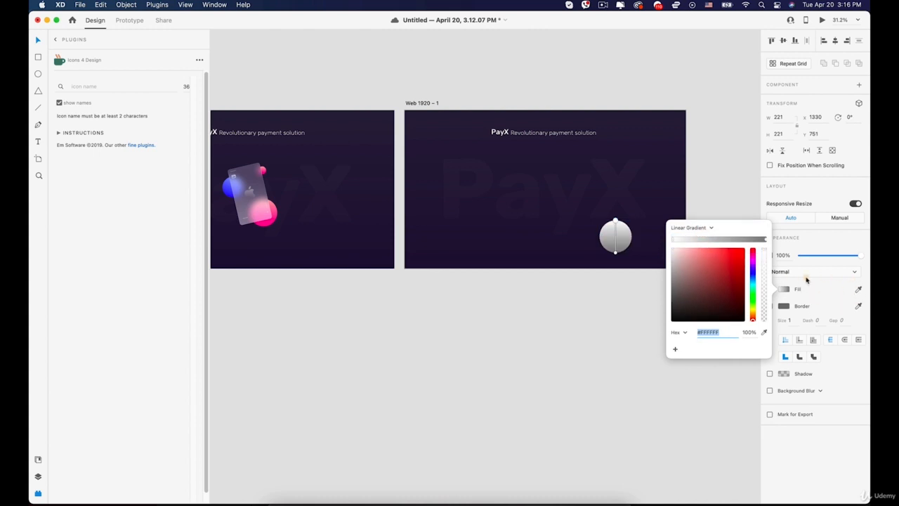
{"action": "left_click", "coordinate": [858, 290]}
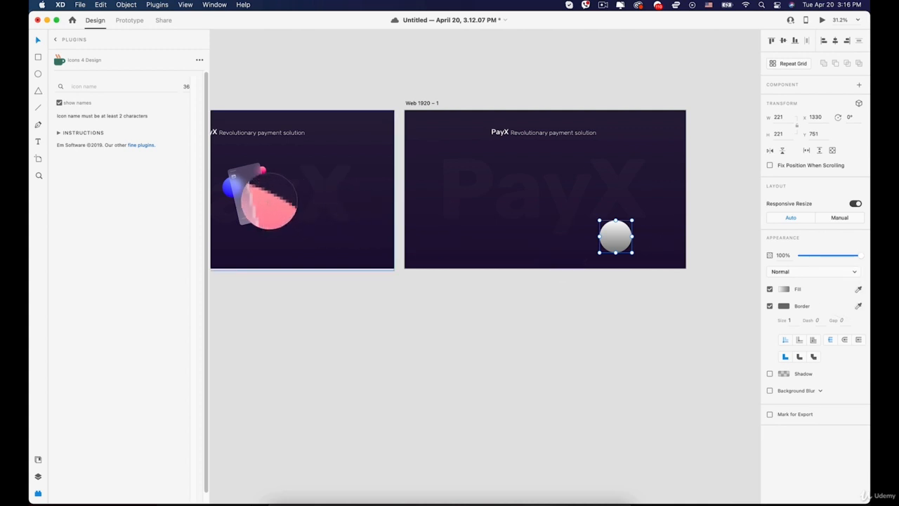
{"action": "left_click", "coordinate": [270, 202]}
Set the circle's fill to a linear gradient with the pink sphere colour on its end stop.
{"action": "left_click", "coordinate": [783, 289]}
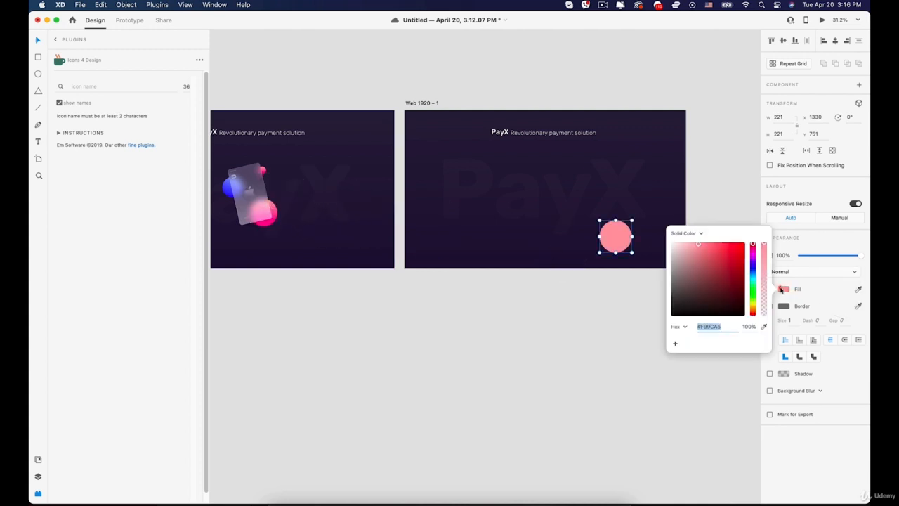
{"action": "left_click", "coordinate": [702, 233]}
{"action": "left_click", "coordinate": [717, 219]}
{"action": "left_click", "coordinate": [614, 231]}
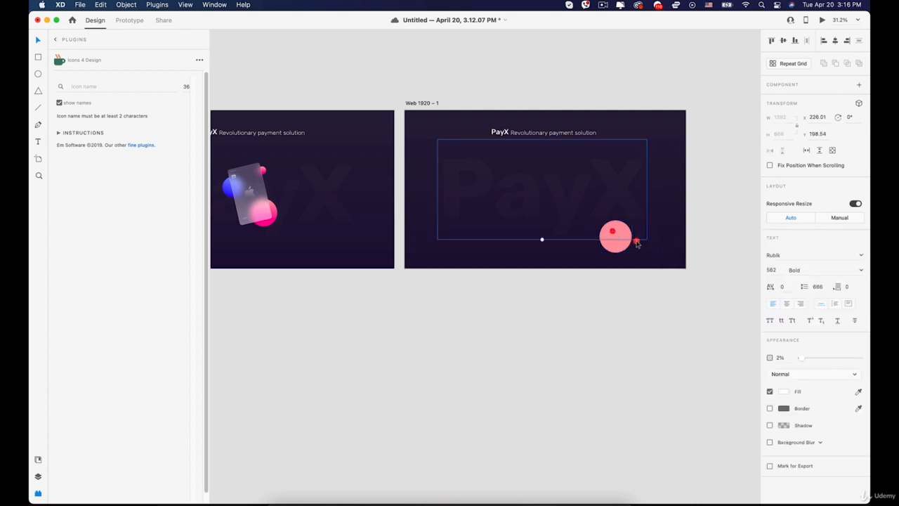
{"action": "left_click", "coordinate": [624, 245]}
{"action": "left_click", "coordinate": [783, 289]}
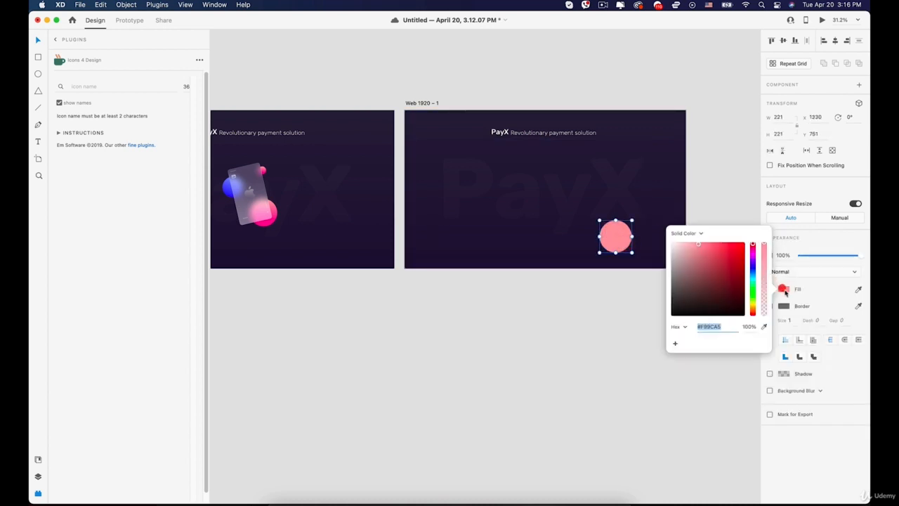
{"action": "left_click", "coordinate": [688, 235]}
{"action": "left_click", "coordinate": [690, 242]}
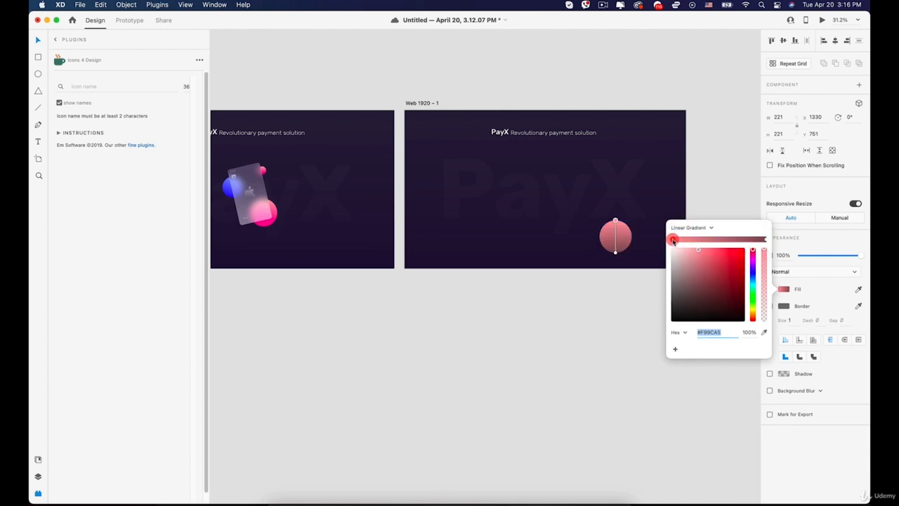
{"action": "left_click", "coordinate": [766, 241]}
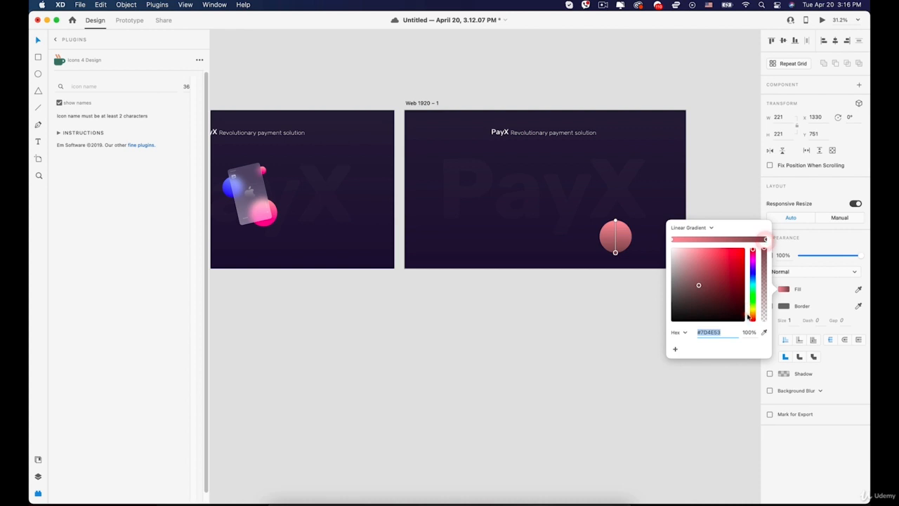
{"action": "left_click", "coordinate": [764, 331]}
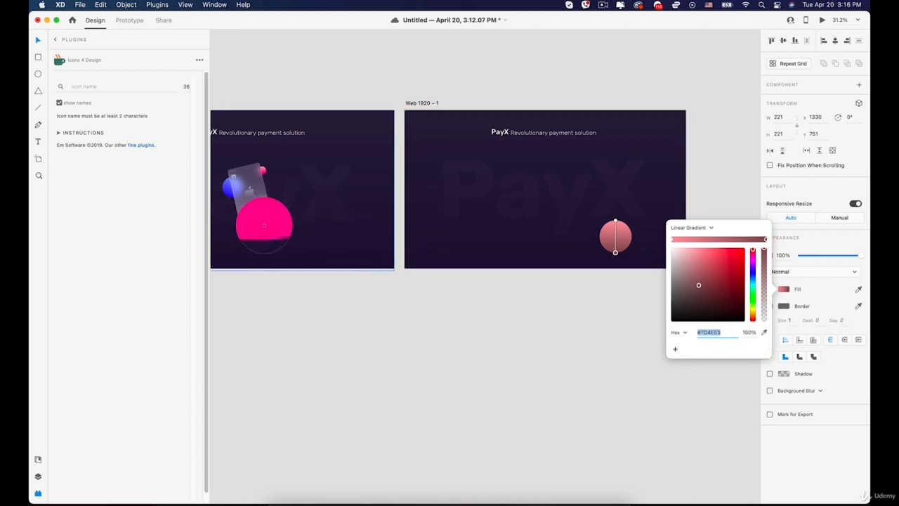
{"action": "left_click", "coordinate": [265, 225]}
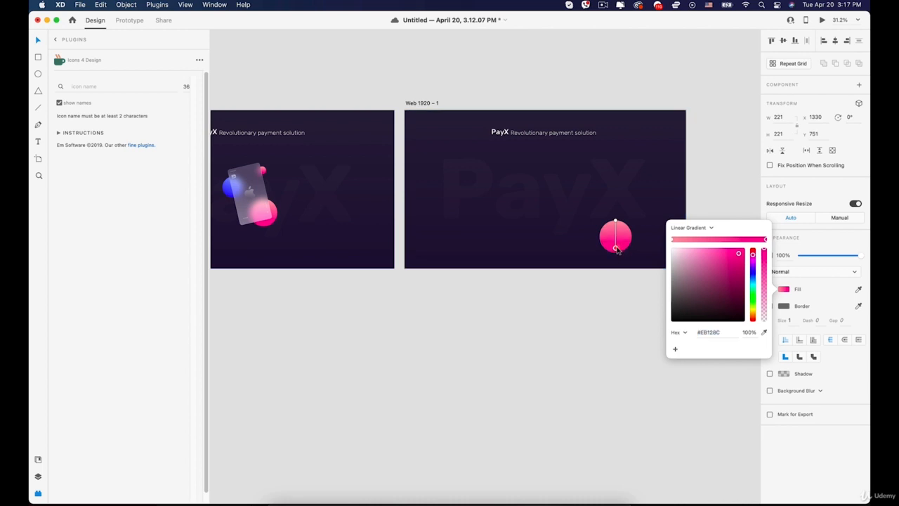
Close the colour settings and reselect the large pink sphere.
{"action": "left_click", "coordinate": [554, 193]}
{"action": "key", "text": "v"}
{"action": "left_click", "coordinate": [419, 192]}
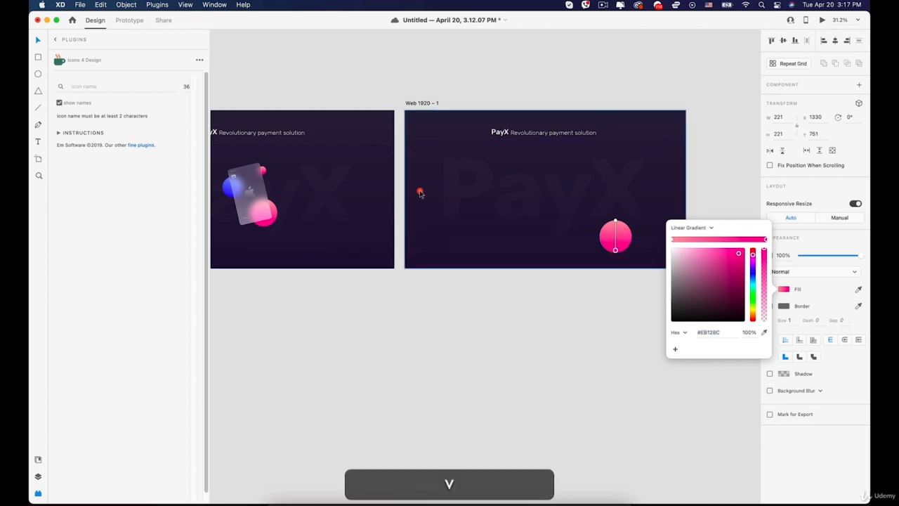
{"action": "left_click", "coordinate": [478, 187]}
{"action": "left_click", "coordinate": [643, 240]}
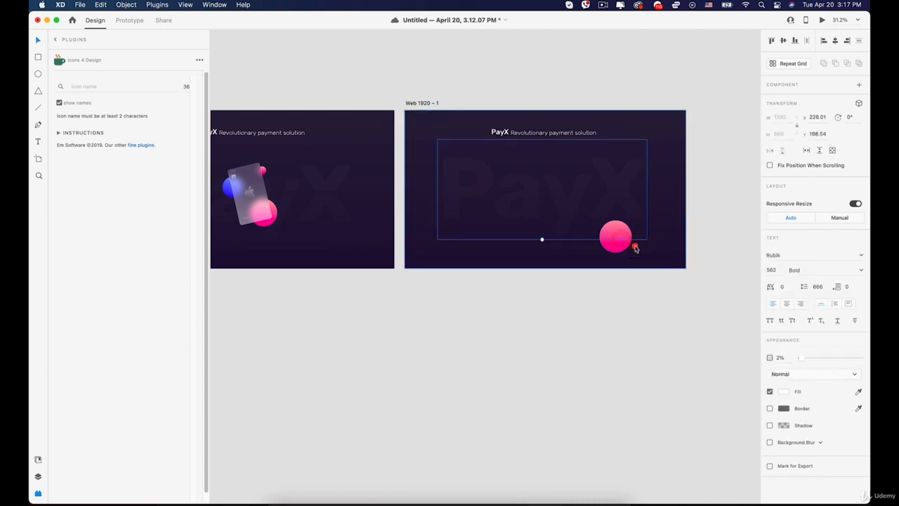
{"action": "left_click", "coordinate": [627, 241]}
Remove the pink sphere's border and duplicate it upward.
{"action": "left_click", "coordinate": [769, 307]}
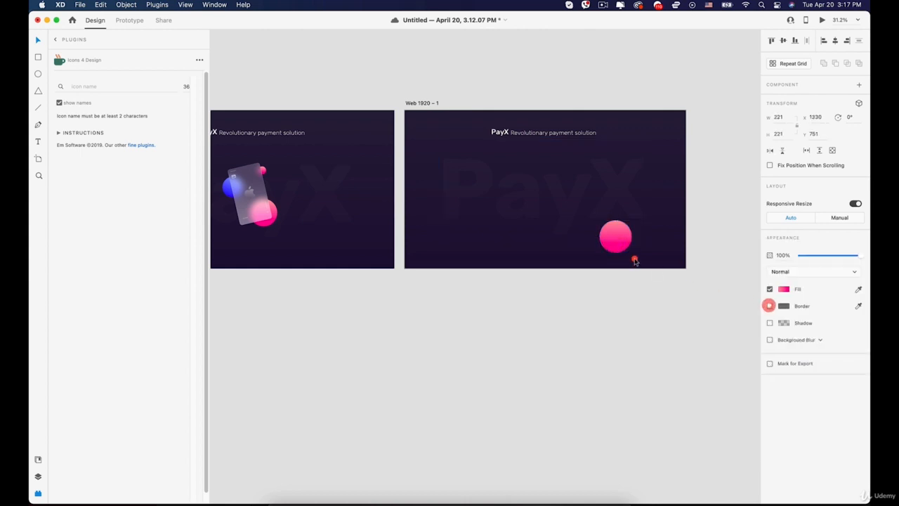
{"action": "left_click_drag", "start_coordinate": [616, 237], "coordinate": [486, 180]}
{"action": "key", "text": "alt+super+z"}
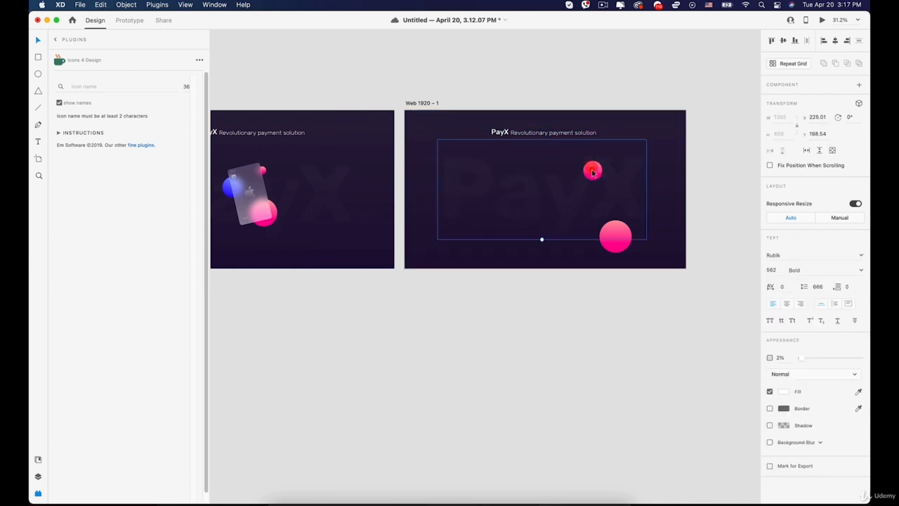
Try moving the small pink sphere left, undoing the accidental text moves.
{"action": "left_click", "coordinate": [594, 174], "text": "super"}
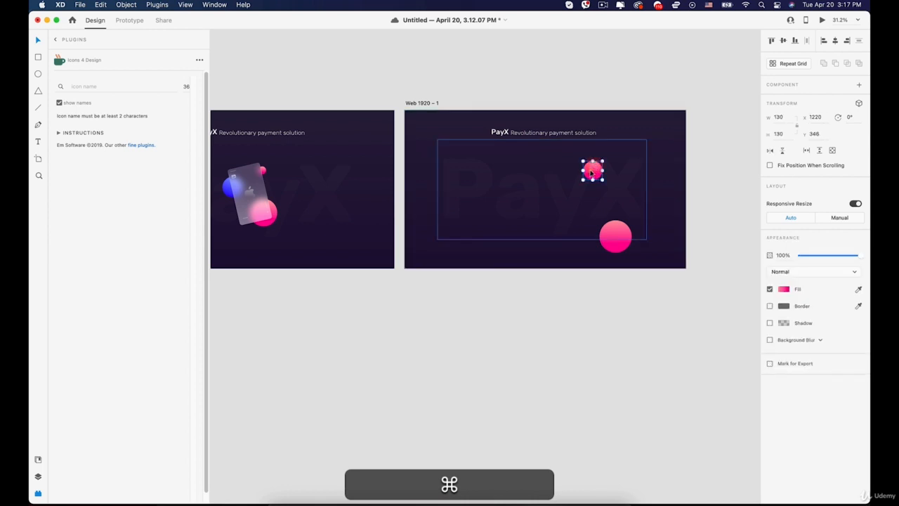
{"action": "left_click_drag", "start_coordinate": [592, 173], "coordinate": [482, 172]}
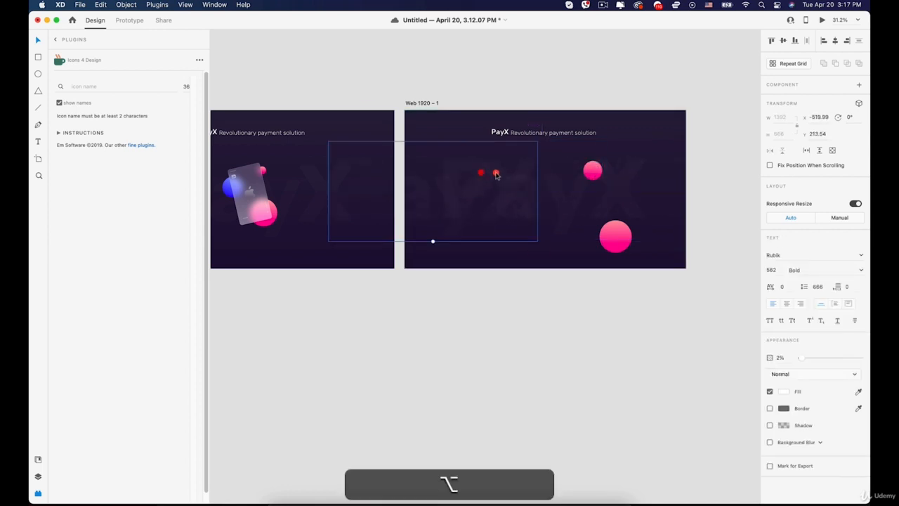
{"action": "key", "text": "super+z"}
{"action": "left_click", "coordinate": [593, 171], "text": "super"}
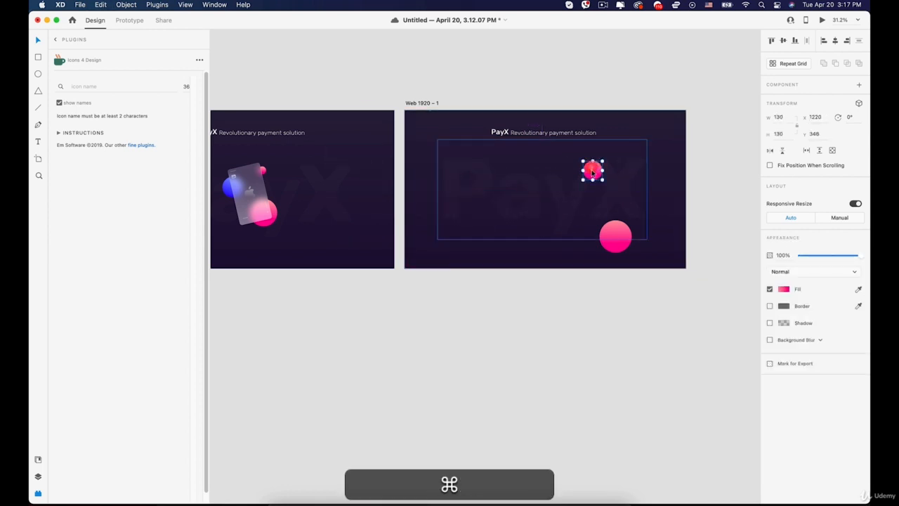
{"action": "left_click_drag", "start_coordinate": [593, 172], "coordinate": [591, 169]}
{"action": "key", "text": "super+z"}
Raise the 130 px pink sphere and reposition it near the top left of the artboard.
{"action": "scroll", "coordinate": [592, 170], "scroll_direction": "up", "scroll_amount": 5}
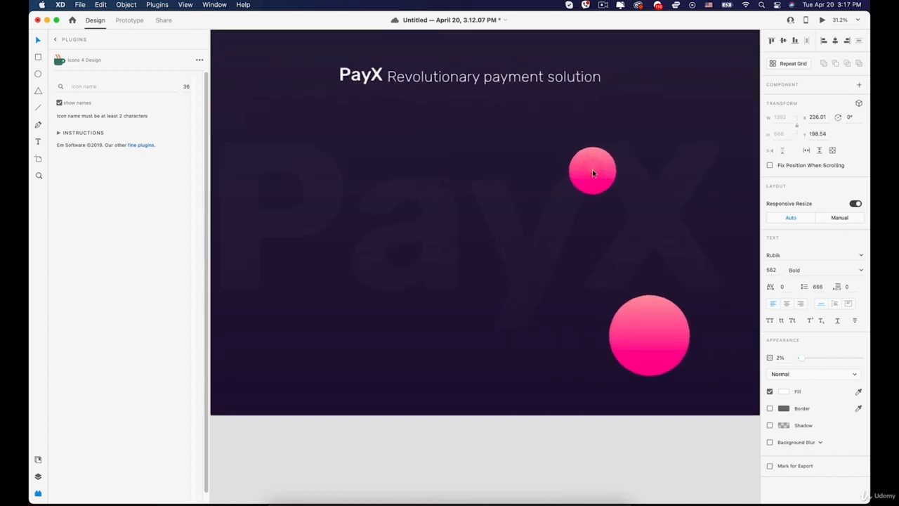
{"action": "left_click", "coordinate": [593, 172], "text": "super"}
{"action": "key", "text": "shift+Up"}
{"action": "key", "text": "shift+Up"}
{"action": "key", "text": "shift+Up"}
{"action": "key", "text": "shift+Up"}
{"action": "key", "text": "shift+Up"}
{"action": "key", "text": "shift+Up"}
{"action": "key", "text": "shift+Up"}
{"action": "key", "text": "shift+Up"}
{"action": "key", "text": "shift+Up"}
{"action": "key", "text": "shift+Up"}
{"action": "key", "text": "shift+Up"}
{"action": "key", "text": "shift+Up"}
{"action": "key", "text": "shift+Up"}
{"action": "key", "text": "shift+Up"}
{"action": "key", "text": "shift+Up"}
{"action": "key", "text": "shift+Up"}
{"action": "key", "text": "shift+Up"}
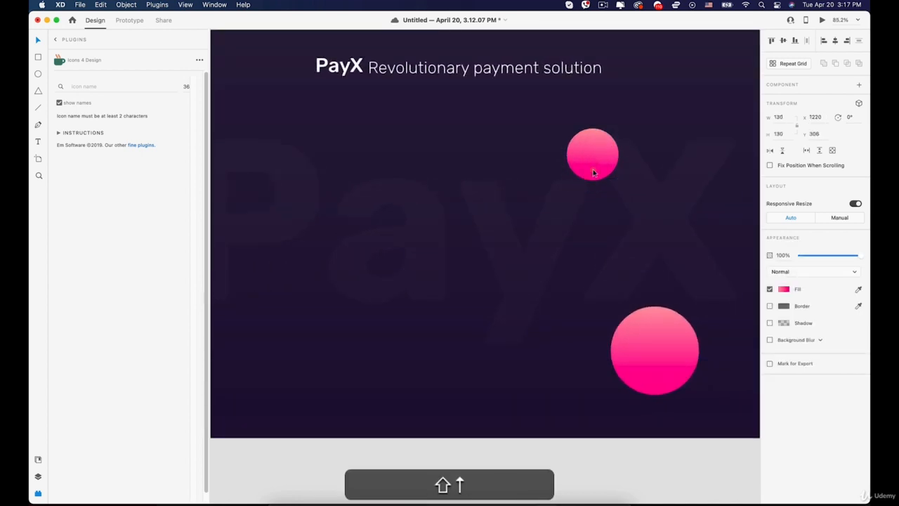
{"action": "scroll", "coordinate": [593, 172], "scroll_direction": "down", "scroll_amount": 5}
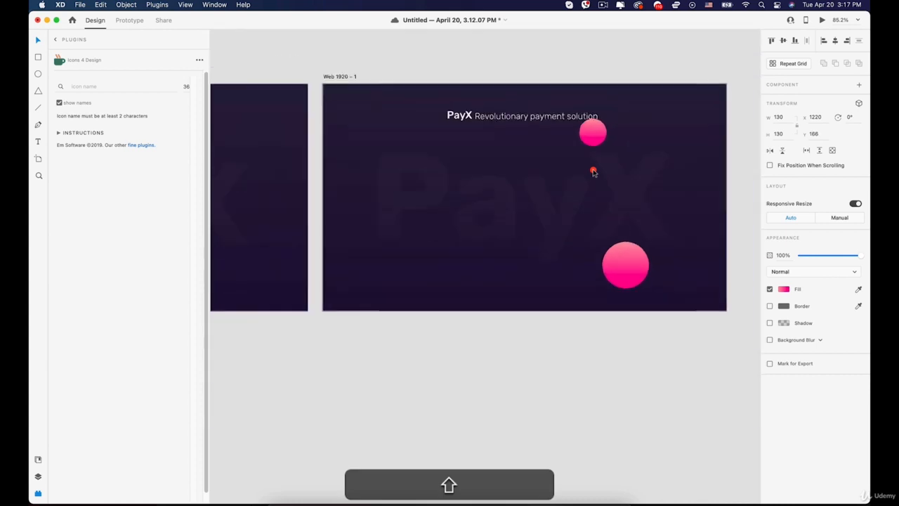
{"action": "left_click", "coordinate": [592, 141]}
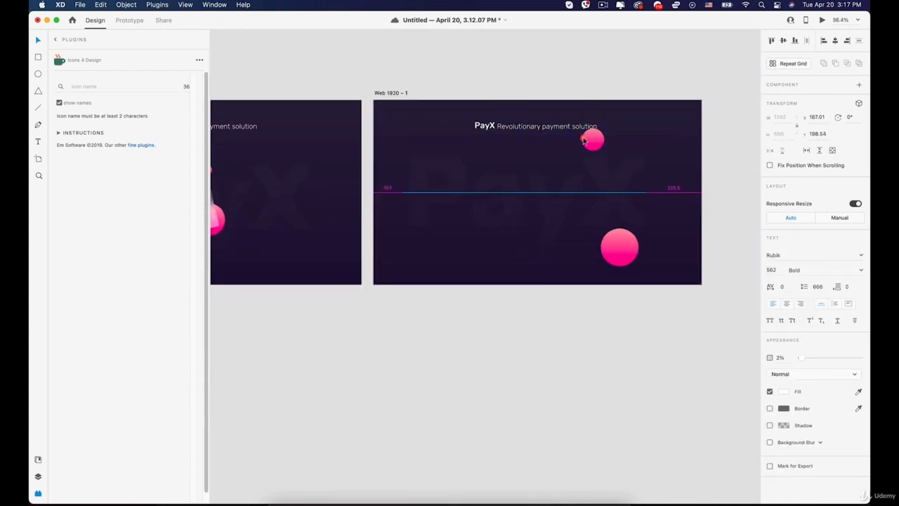
{"action": "left_click", "coordinate": [594, 138], "text": "super"}
{"action": "left_click_drag", "start_coordinate": [589, 139], "coordinate": [444, 173]}
{"action": "scroll", "coordinate": [600, 144], "scroll_direction": "left", "scroll_amount": 5}
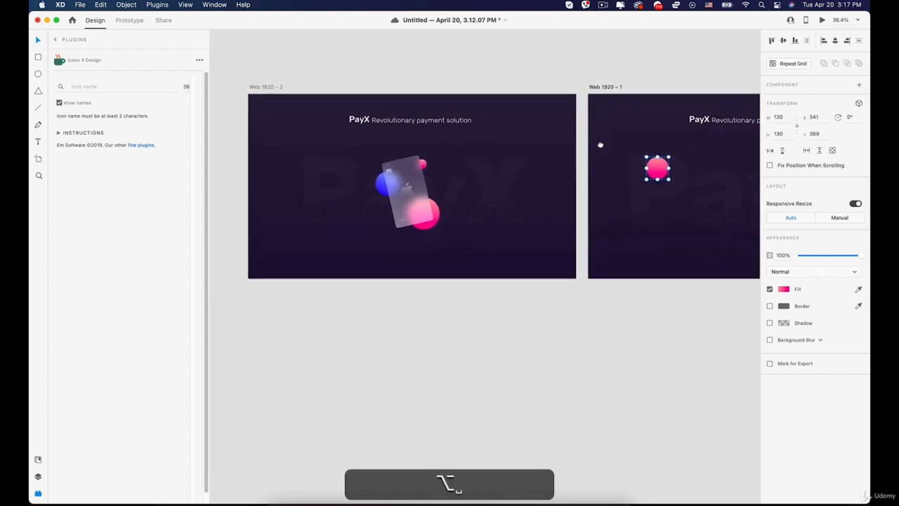
Recolour the small sphere's gradient stops to blue-violet.
{"action": "scroll", "coordinate": [600, 144], "scroll_direction": "right", "scroll_amount": 2}
{"action": "left_click_drag", "start_coordinate": [597, 143], "coordinate": [732, 243]}
{"action": "left_click", "coordinate": [783, 289]}
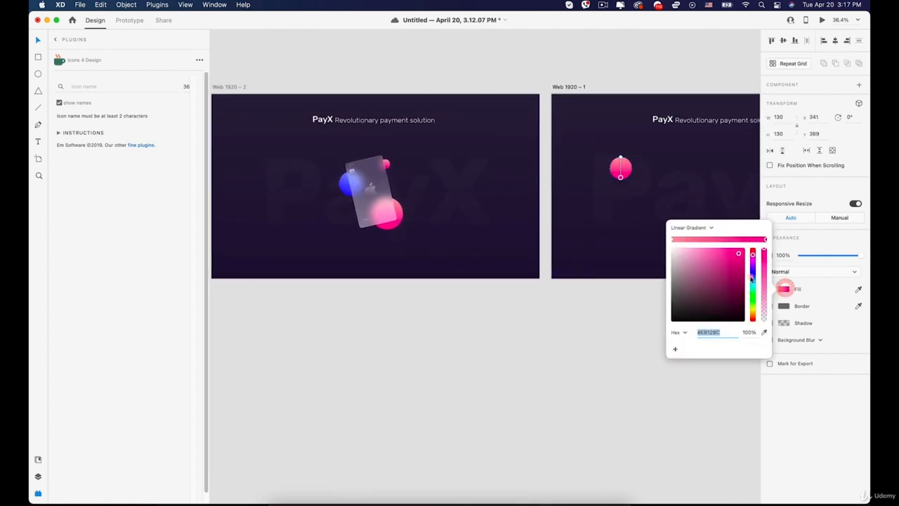
{"action": "left_click", "coordinate": [752, 277]}
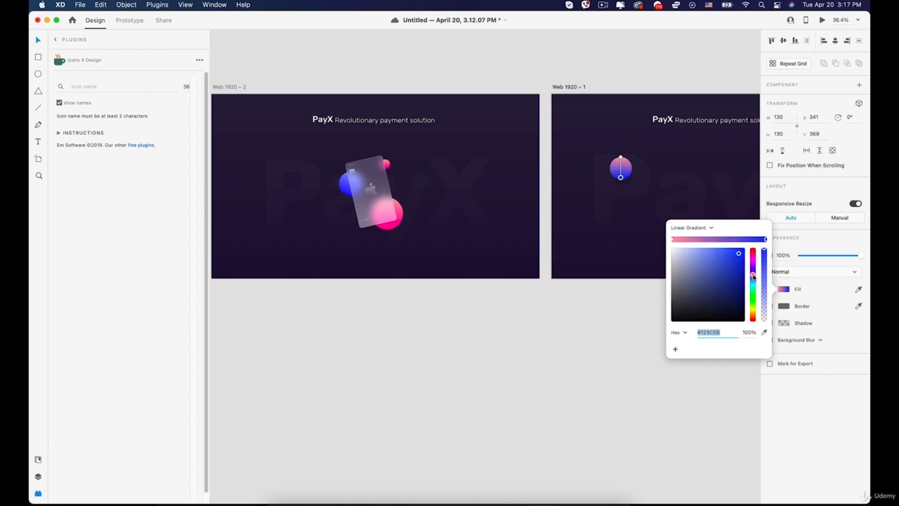
{"action": "left_click_drag", "start_coordinate": [752, 277], "coordinate": [752, 275]}
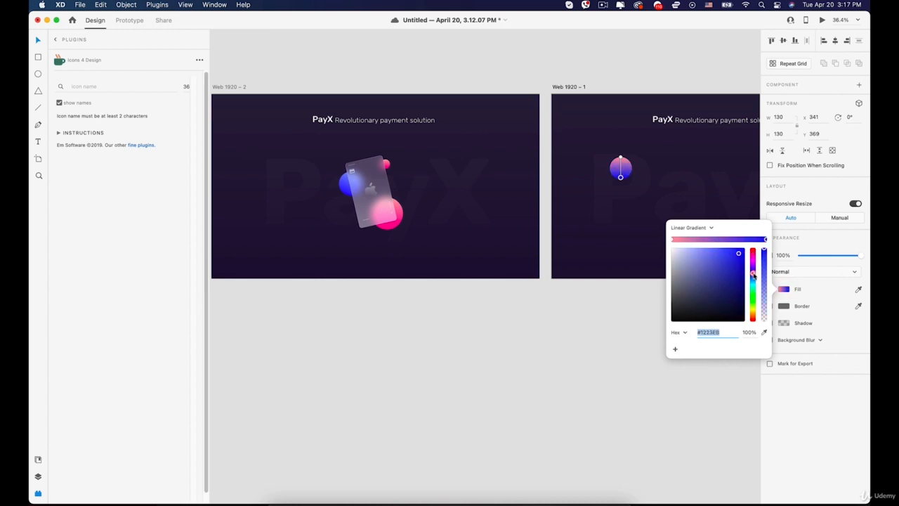
{"action": "left_click", "coordinate": [672, 241]}
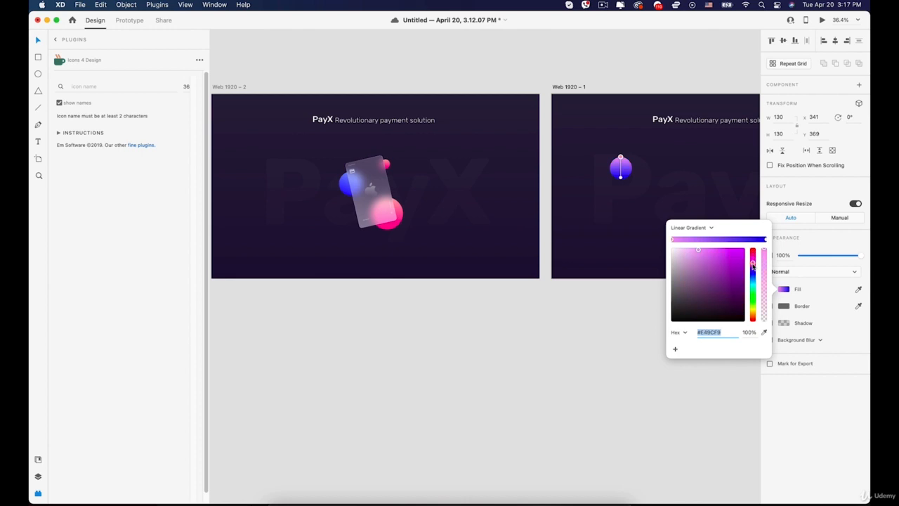
{"action": "left_click_drag", "start_coordinate": [752, 265], "coordinate": [753, 274]}
{"action": "left_click", "coordinate": [570, 322]}
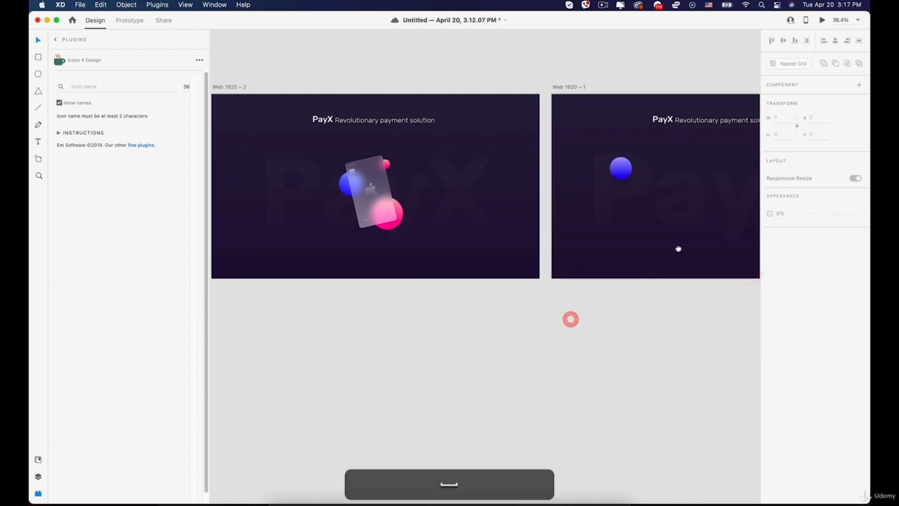
Lock the large faint PayX background text.
{"action": "left_click_drag", "start_coordinate": [679, 248], "coordinate": [491, 251]}
{"action": "scroll", "coordinate": [510, 293], "scroll_direction": "down", "scroll_amount": 3}
{"action": "left_click", "coordinate": [482, 208]}
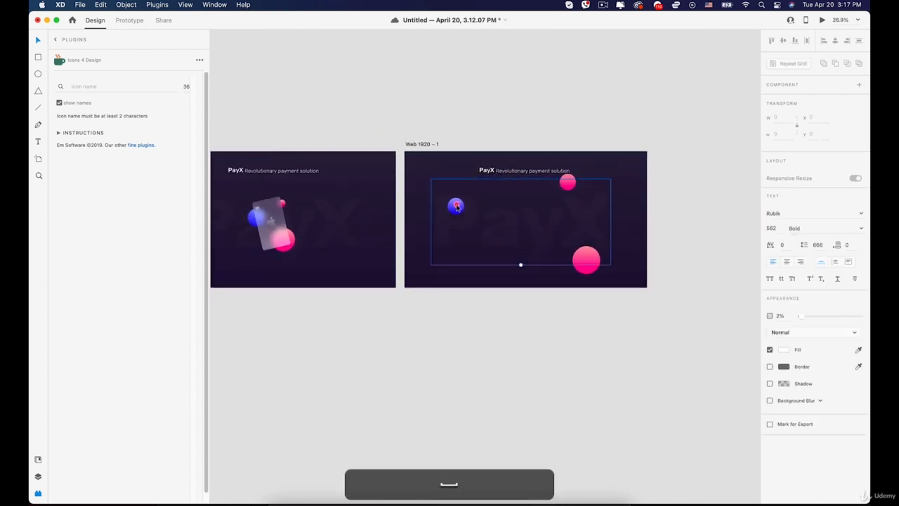
{"action": "left_click_drag", "start_coordinate": [523, 224], "coordinate": [531, 221]}
{"action": "right_click", "coordinate": [532, 221]}
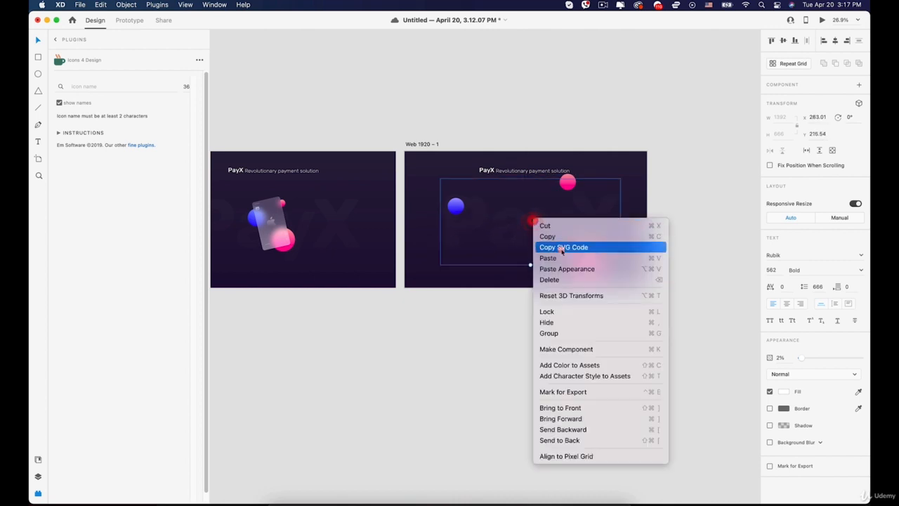
{"action": "left_click", "coordinate": [569, 313]}
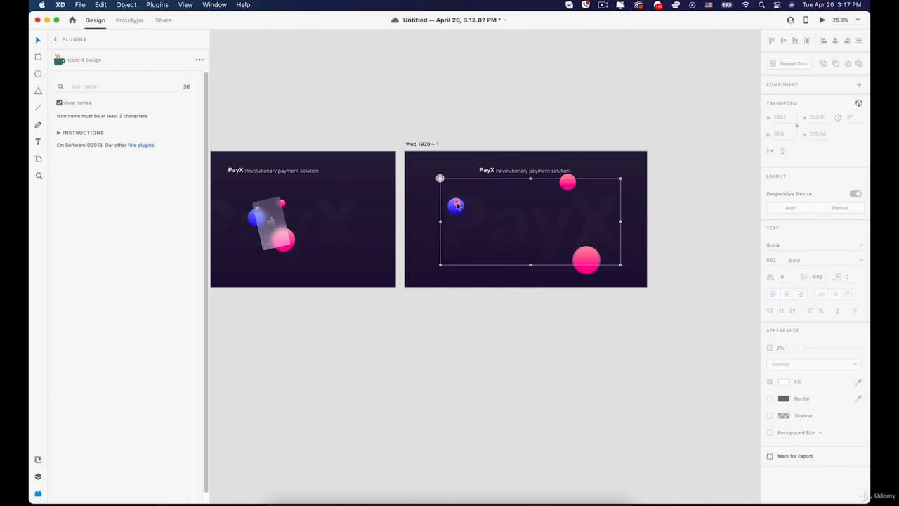
Select the small blue circle and move it down near the artboard bottom with Shift+Down.
{"action": "left_click", "coordinate": [457, 209], "text": "super"}
{"action": "left_click", "coordinate": [456, 209]}
{"action": "left_click", "coordinate": [475, 209], "text": "super"}
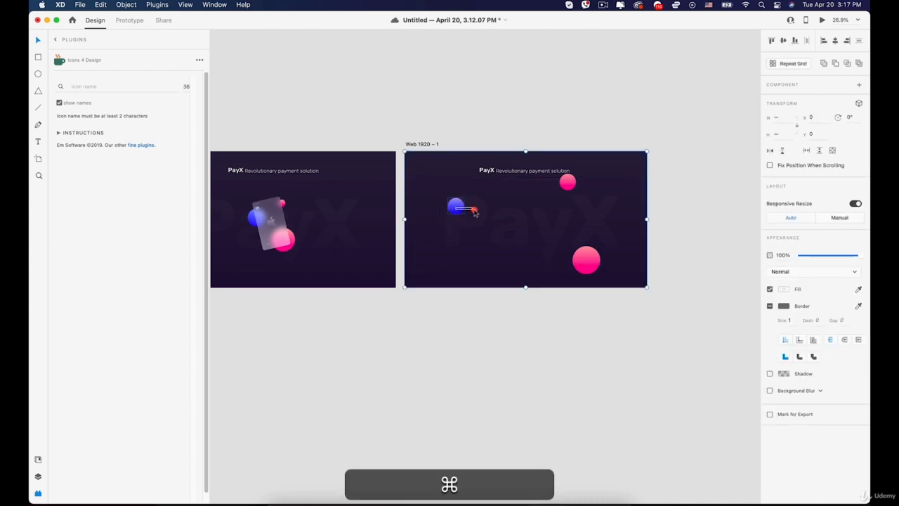
{"action": "left_click", "coordinate": [457, 208], "text": "super"}
{"action": "left_click", "coordinate": [457, 208]}
{"action": "left_click", "coordinate": [460, 208], "text": "shift+super"}
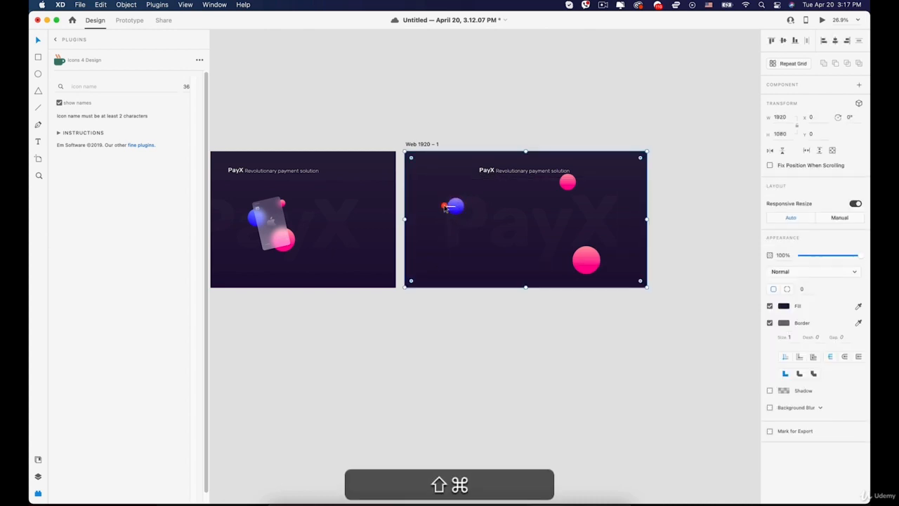
{"action": "left_click", "coordinate": [464, 208], "text": "shift+super"}
{"action": "left_click", "coordinate": [462, 208], "text": "shift+super"}
{"action": "key", "text": "shift+Down"}
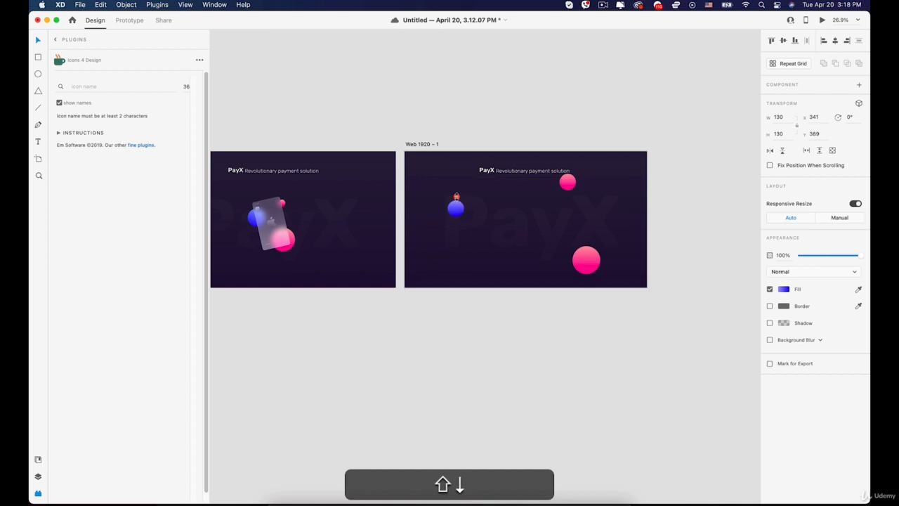
{"action": "key", "text": "shift+Down"}
{"action": "key", "text": "shift+Down"}
{"action": "key", "text": "shift+Down"}
{"action": "key", "text": "shift+Down"}
{"action": "key", "text": "shift+Down"}
{"action": "key", "text": "shift+Down"}
{"action": "key", "text": "shift+Down"}
{"action": "key", "text": "shift+Down"}
{"action": "key", "text": "shift+Down"}
{"action": "key", "text": "shift+Down"}
{"action": "key", "text": "shift+Down"}
{"action": "key", "text": "shift+Down"}
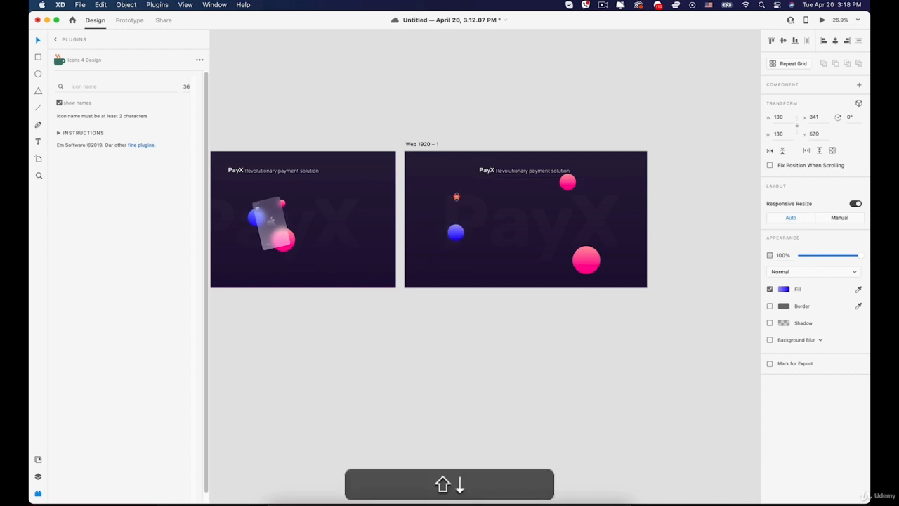
{"action": "key", "text": "shift+Down"}
{"action": "key", "text": "shift+Down"}
{"action": "key", "text": "shift+Down"}
{"action": "key", "text": "shift+Down"}
{"action": "key", "text": "shift+Down"}
{"action": "key", "text": "shift+Down"}
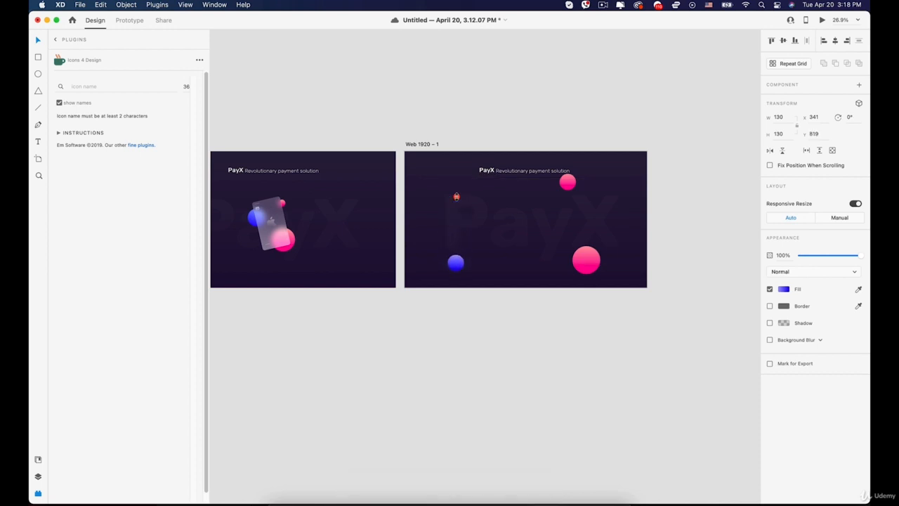
{"action": "key", "text": "shift+Down"}
{"action": "key", "text": "shift+Down"}
{"action": "key", "text": "shift+Down"}
{"action": "key", "text": "shift+Down"}
{"action": "key", "text": "shift+Down"}
{"action": "key", "text": "shift+Down"}
Zoom and pan to bring the right artboard's blue circle into view.
{"action": "scroll", "coordinate": [520, 201], "scroll_direction": "up", "scroll_amount": 5}
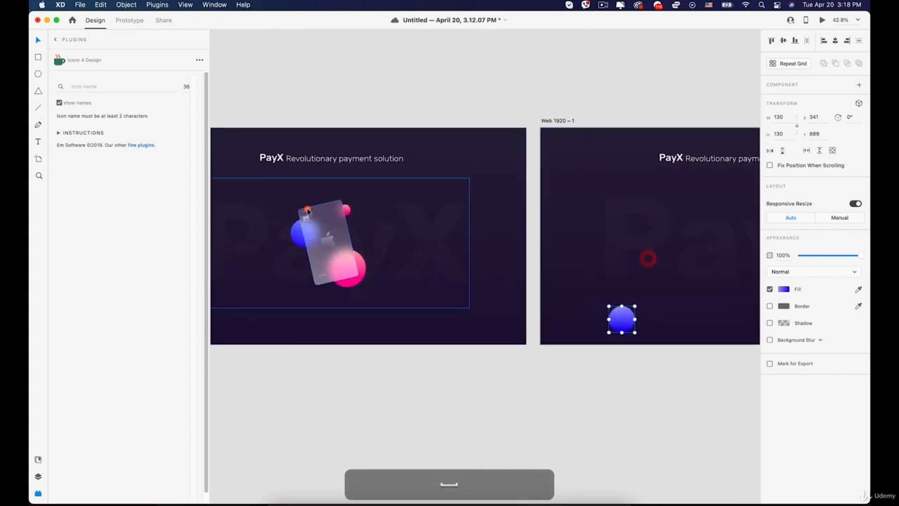
{"action": "scroll", "coordinate": [330, 218], "scroll_direction": "up", "scroll_amount": 7}
{"action": "left_click_drag", "start_coordinate": [571, 235], "coordinate": [443, 171]}
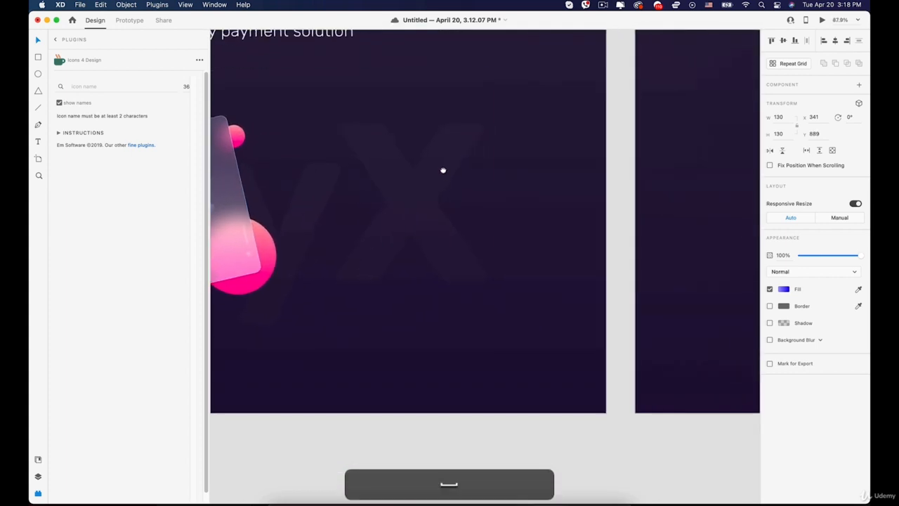
{"action": "scroll", "coordinate": [471, 184], "scroll_direction": "down", "scroll_amount": 3}
{"action": "left_click_drag", "start_coordinate": [681, 158], "coordinate": [552, 225]}
Draw a white rectangle on the right artboard and resize it to 308×474.
{"action": "left_click", "coordinate": [113, 93]}
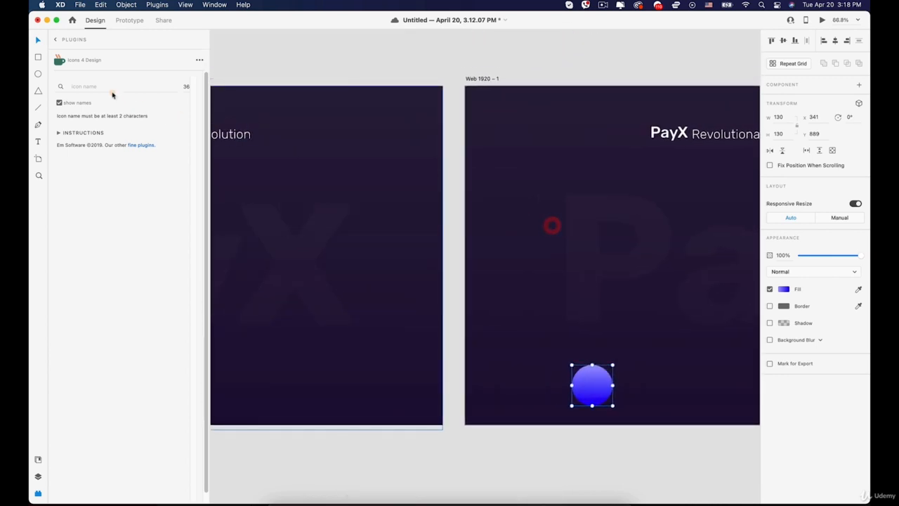
{"action": "left_click_drag", "start_coordinate": [516, 123], "coordinate": [620, 276]}
{"action": "key", "text": "space"}
{"action": "mouse_move", "coordinate": [515, 199]}
{"action": "left_mouse_down"}
{"action": "mouse_move", "coordinate": [699, 198]}
{"action": "mouse_move", "coordinate": [658, 162]}
{"action": "mouse_move", "coordinate": [566, 177]}
{"action": "left_mouse_up"}
{"action": "left_click_drag", "start_coordinate": [703, 176], "coordinate": [695, 176]}
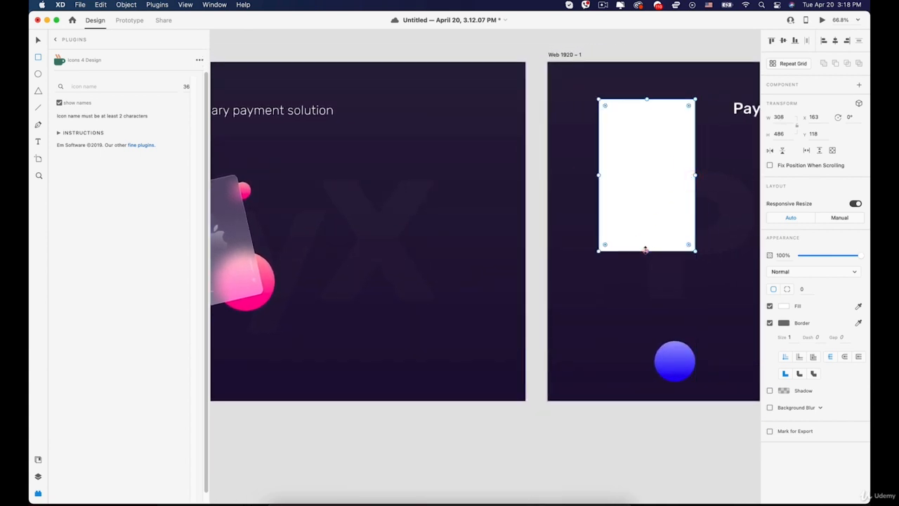
{"action": "left_click_drag", "start_coordinate": [645, 250], "coordinate": [645, 246]}
{"action": "key", "text": "super+v"}
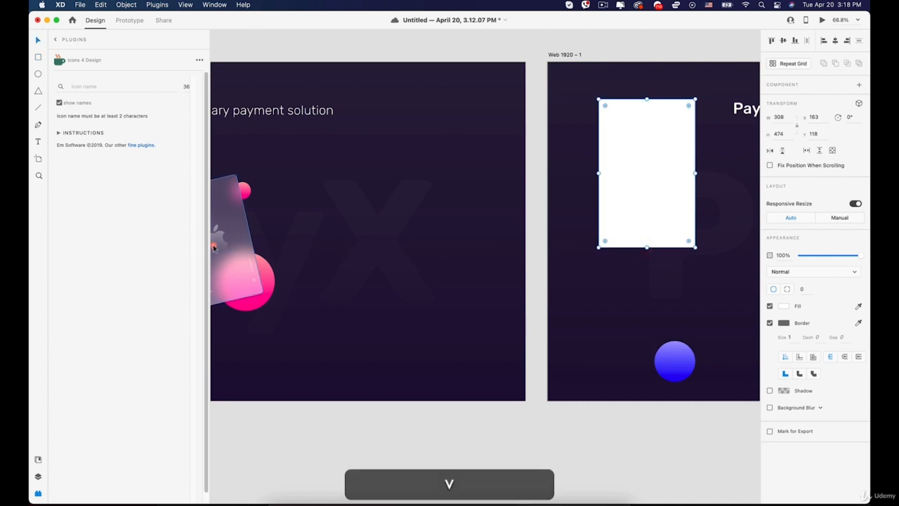
Undo the pasted card and Option-drag a copy of the payment card group onto Web 1920 – 1.
{"action": "left_click_drag", "start_coordinate": [717, 313], "coordinate": [718, 307]}
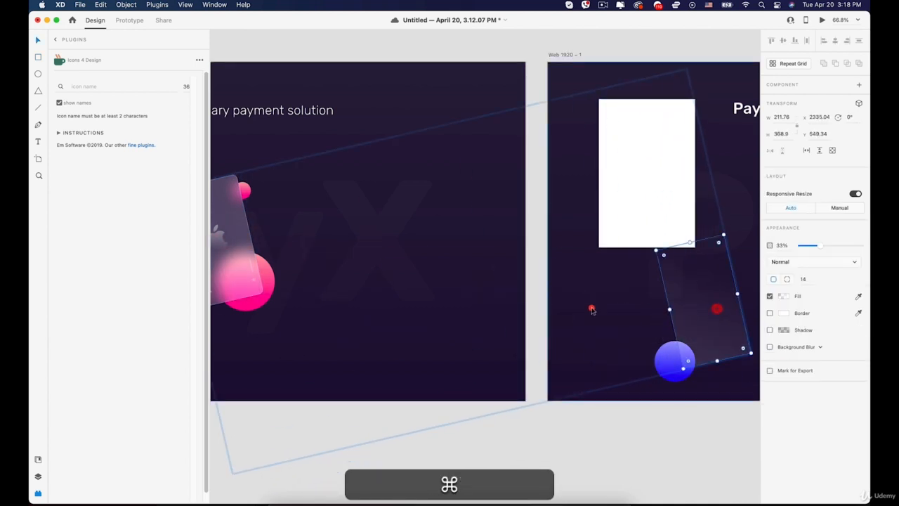
{"action": "key", "text": "super+z"}
{"action": "left_click", "coordinate": [410, 422]}
{"action": "left_click", "coordinate": [233, 212]}
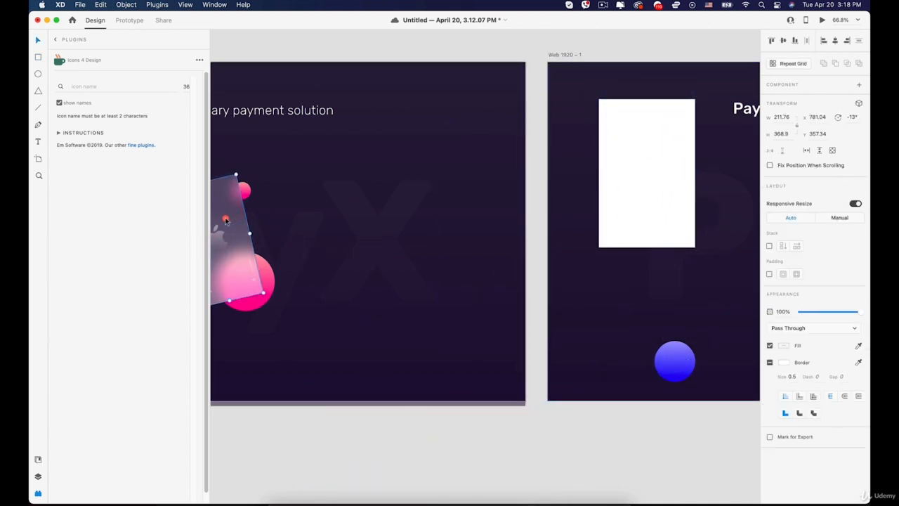
{"action": "key", "text": "alt"}
{"action": "left_click_drag", "start_coordinate": [249, 222], "coordinate": [657, 229]}
{"action": "scroll", "coordinate": [658, 228], "scroll_direction": "up", "scroll_amount": 3}
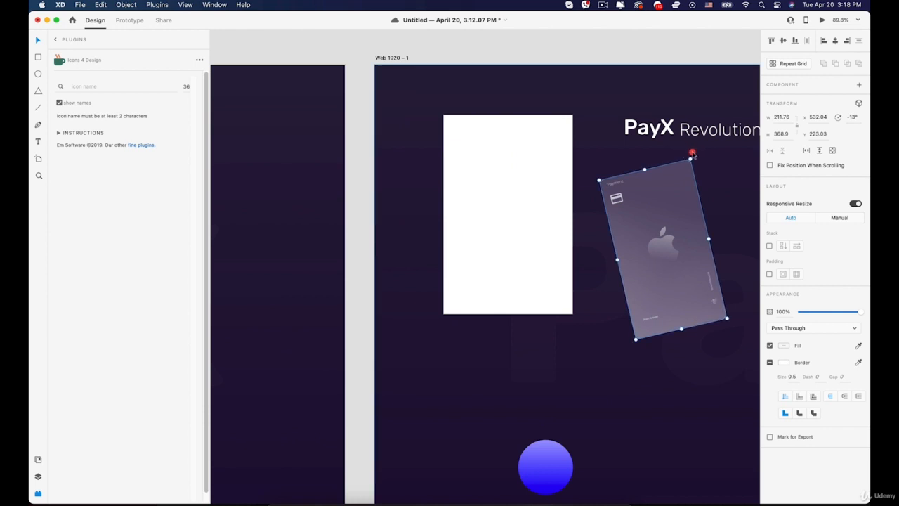
Rotate the card copy toward upright and shift the white rectangle left and down.
{"action": "left_click_drag", "start_coordinate": [691, 155], "coordinate": [712, 163]}
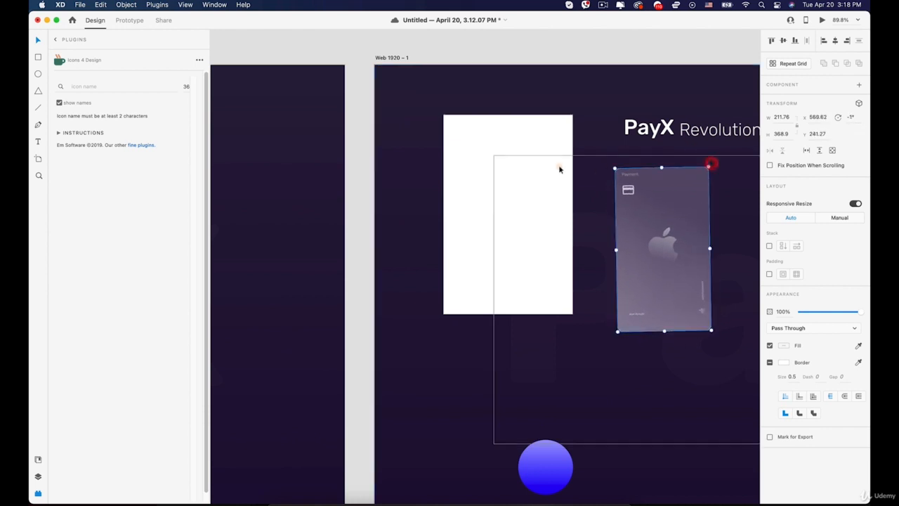
{"action": "left_click", "coordinate": [560, 167]}
{"action": "left_click_drag", "start_coordinate": [517, 134], "coordinate": [492, 166]}
{"action": "left_click_drag", "start_coordinate": [545, 245], "coordinate": [541, 247]}
Scale the upright card copy proportionally to 301×481 and place it beside the white rectangle.
{"action": "left_click", "coordinate": [670, 207]}
{"action": "left_click_drag", "start_coordinate": [615, 168], "coordinate": [576, 147]}
{"action": "left_click_drag", "start_coordinate": [641, 196], "coordinate": [614, 195]}
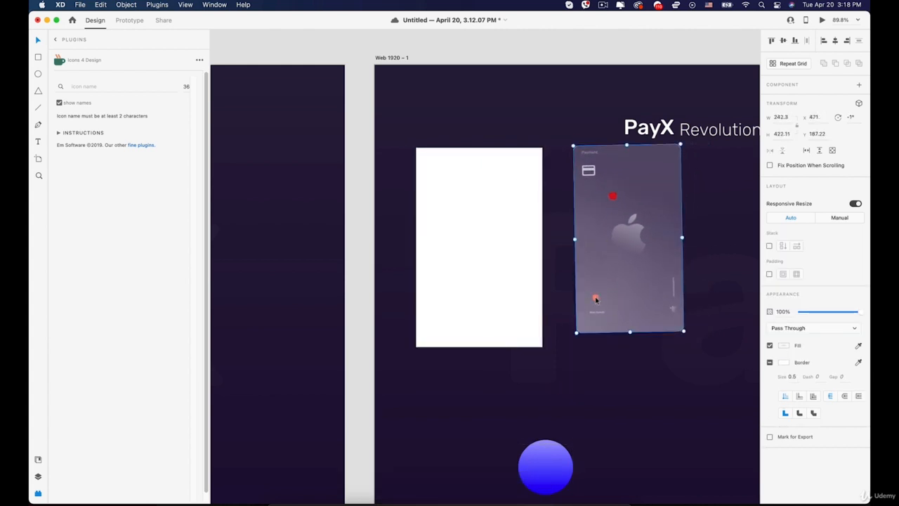
{"action": "left_click_drag", "start_coordinate": [575, 333], "coordinate": [575, 335]}
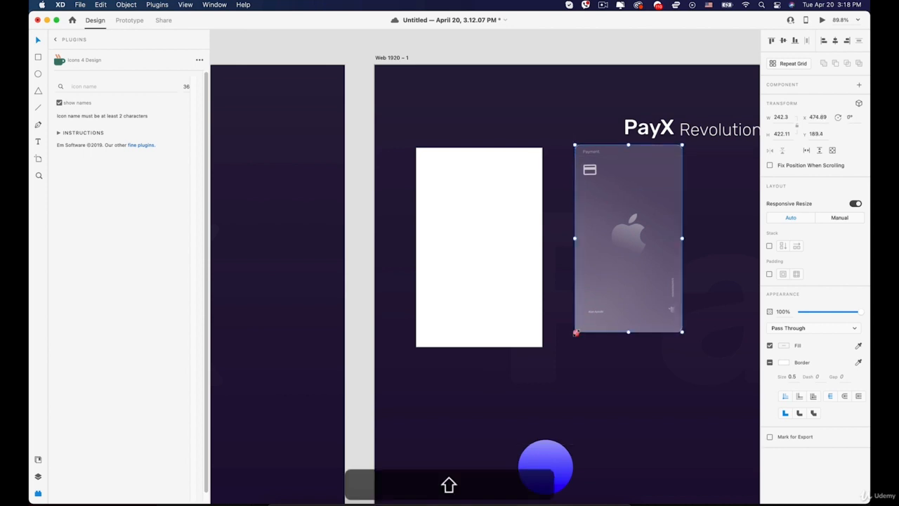
{"action": "left_click_drag", "start_coordinate": [578, 336], "coordinate": [563, 347]}
Align the white rectangle's top with the card and round its corners.
{"action": "left_click", "coordinate": [483, 248]}
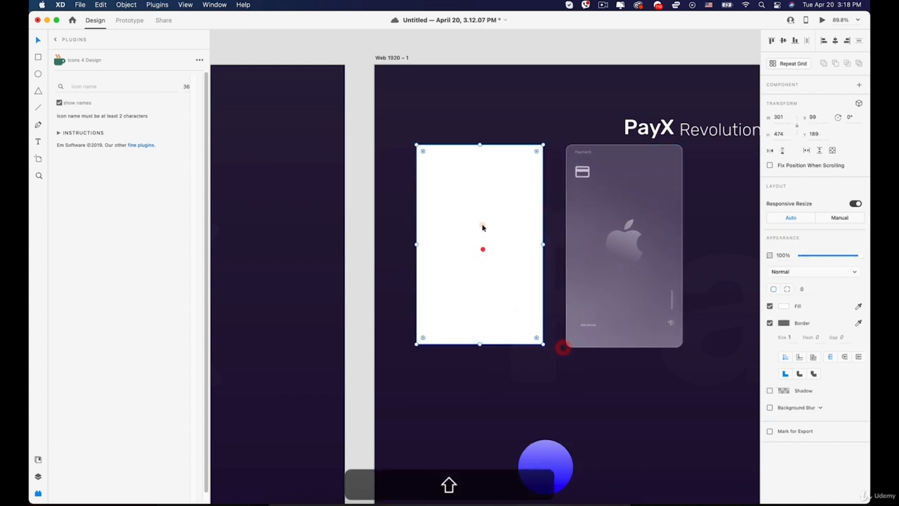
{"action": "left_click_drag", "start_coordinate": [486, 184], "coordinate": [487, 184]}
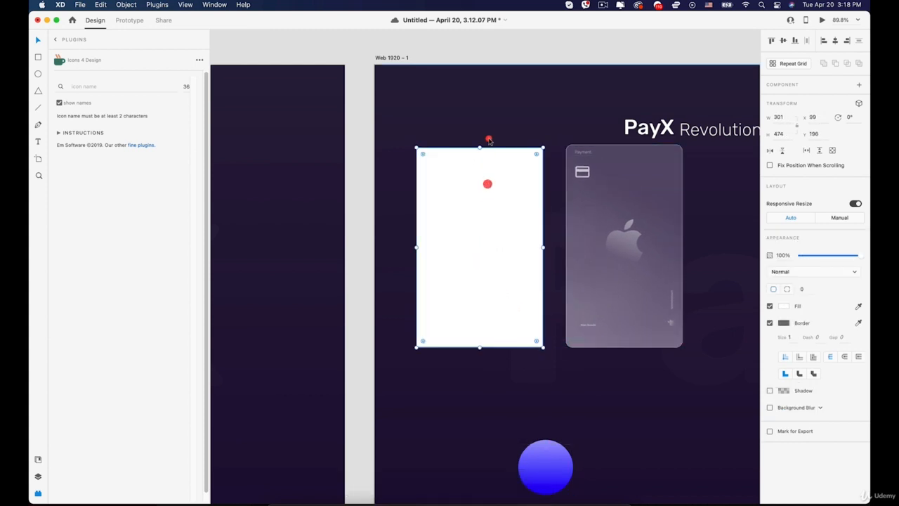
{"action": "left_click_drag", "start_coordinate": [479, 148], "coordinate": [481, 145]}
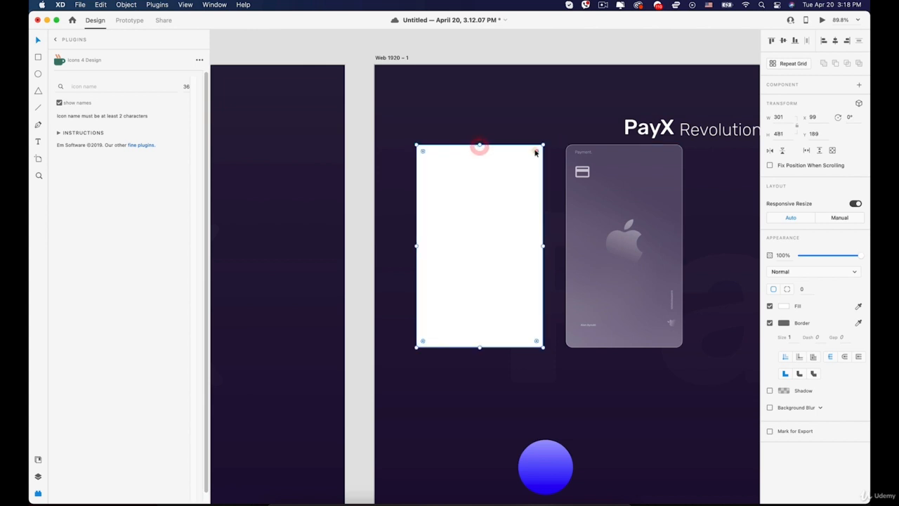
{"action": "left_click_drag", "start_coordinate": [537, 151], "coordinate": [532, 153]}
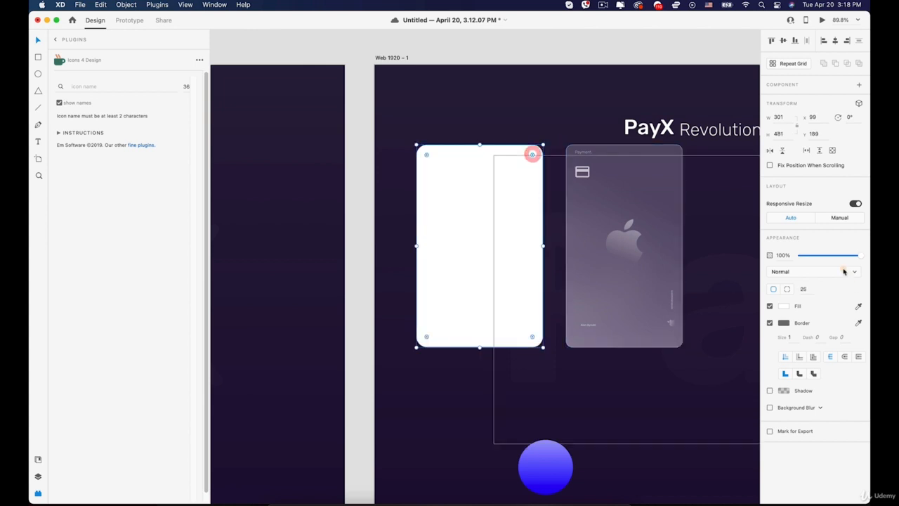
Enable Background Blur on the white rectangle, settling at blur 33 and 0% opacity.
{"action": "left_click", "coordinate": [477, 203]}
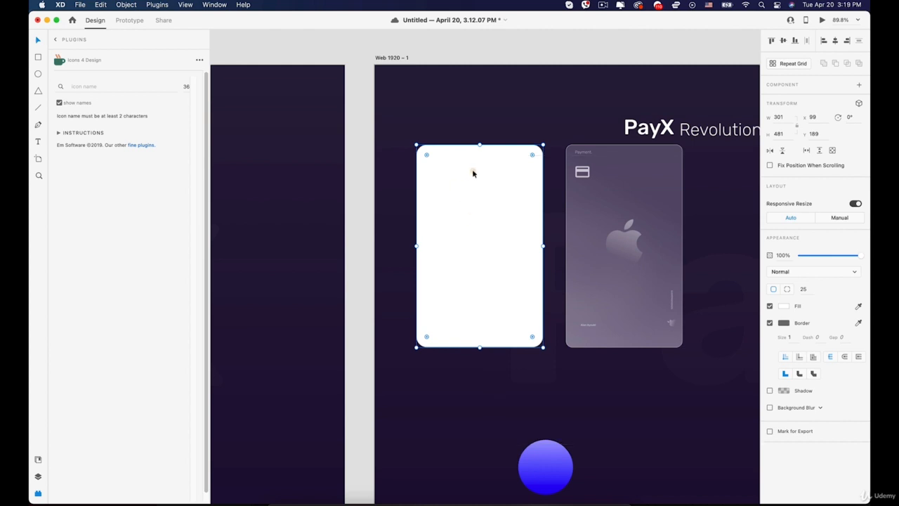
{"action": "left_click", "coordinate": [770, 407]}
{"action": "scroll", "coordinate": [600, 295], "scroll_direction": "down", "scroll_amount": 1}
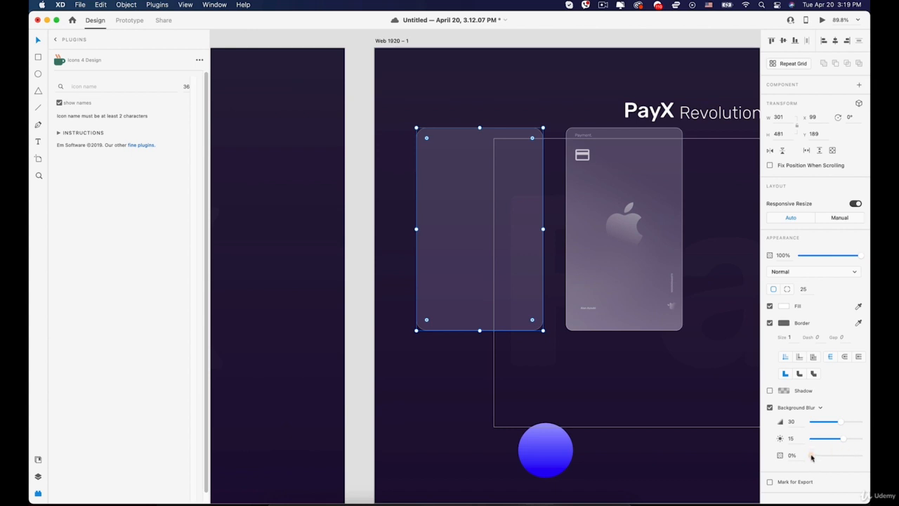
{"action": "left_click_drag", "start_coordinate": [812, 457], "coordinate": [814, 457]}
{"action": "left_click_drag", "start_coordinate": [839, 421], "coordinate": [842, 422]}
{"action": "left_click_drag", "start_coordinate": [812, 456], "coordinate": [808, 456]}
{"action": "left_click", "coordinate": [534, 361]}
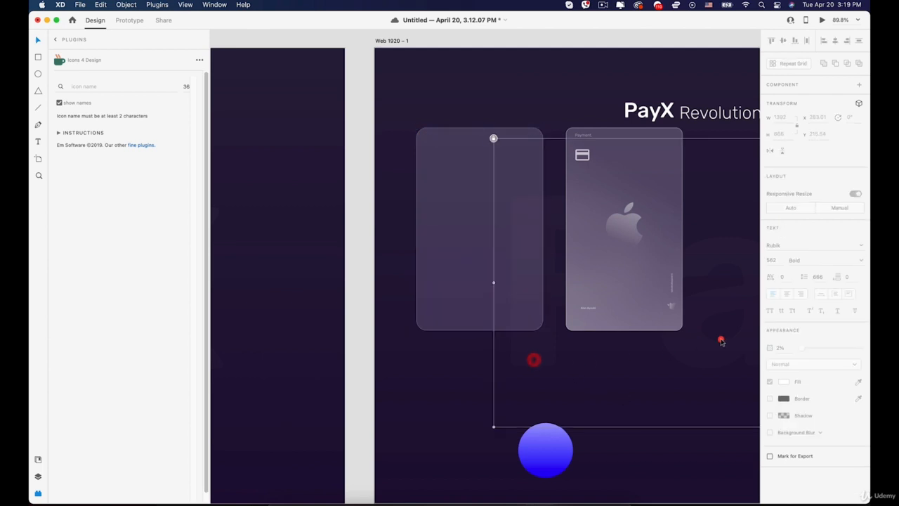
Unlock the faint PayX background text on the right artboard and delete it.
{"action": "scroll", "coordinate": [729, 338], "scroll_direction": "down", "scroll_amount": 5}
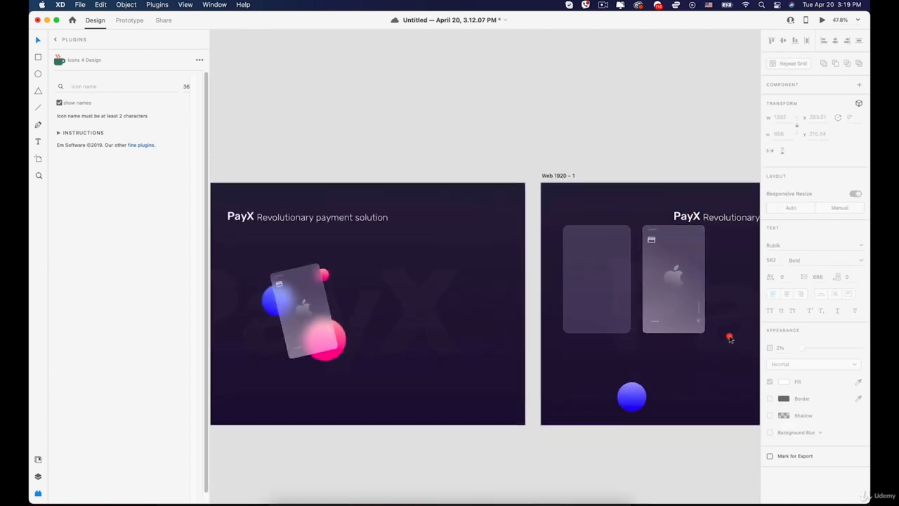
{"action": "scroll", "coordinate": [729, 335], "scroll_direction": "up", "scroll_amount": 3}
{"action": "right_click", "coordinate": [675, 309]}
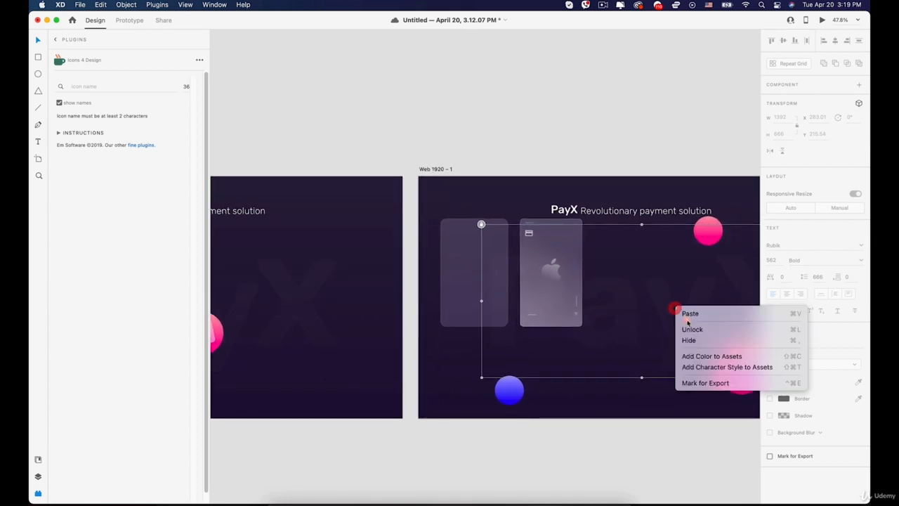
{"action": "left_click", "coordinate": [687, 327]}
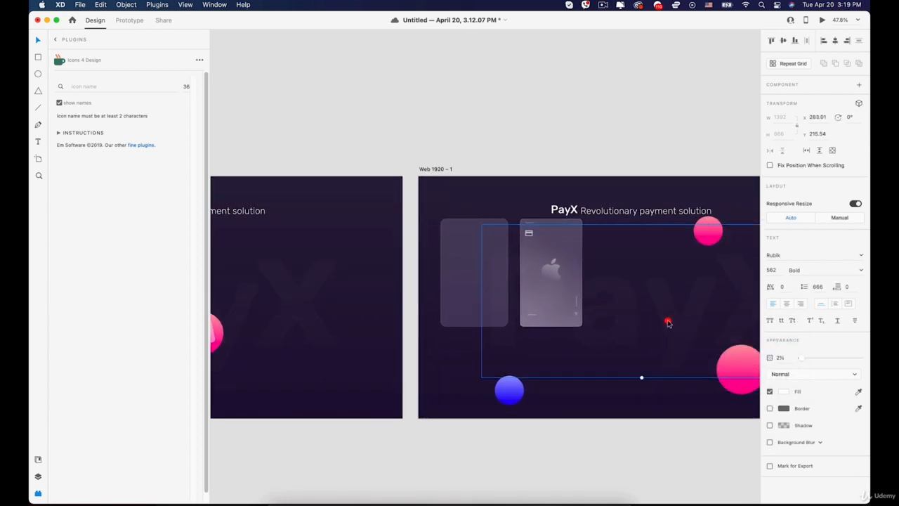
{"action": "key", "text": "BackSpace"}
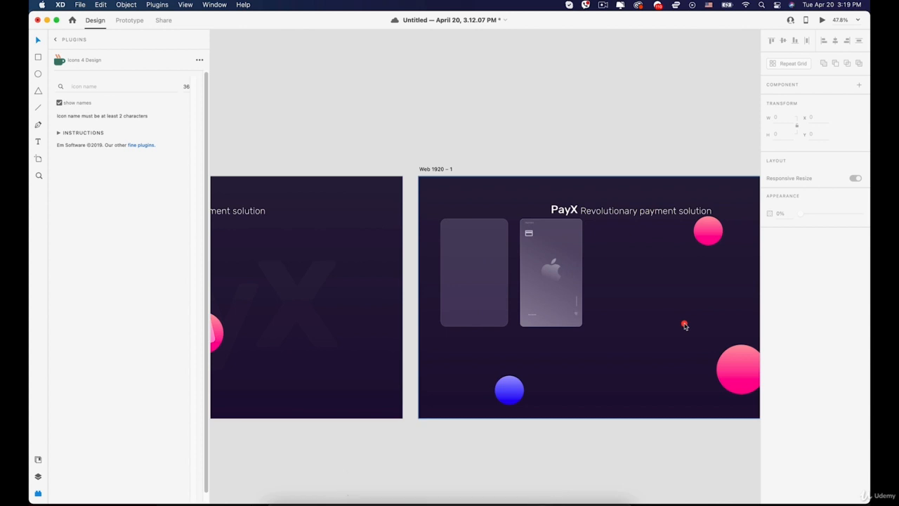
{"action": "scroll", "coordinate": [514, 271], "scroll_direction": "up", "scroll_amount": 5}
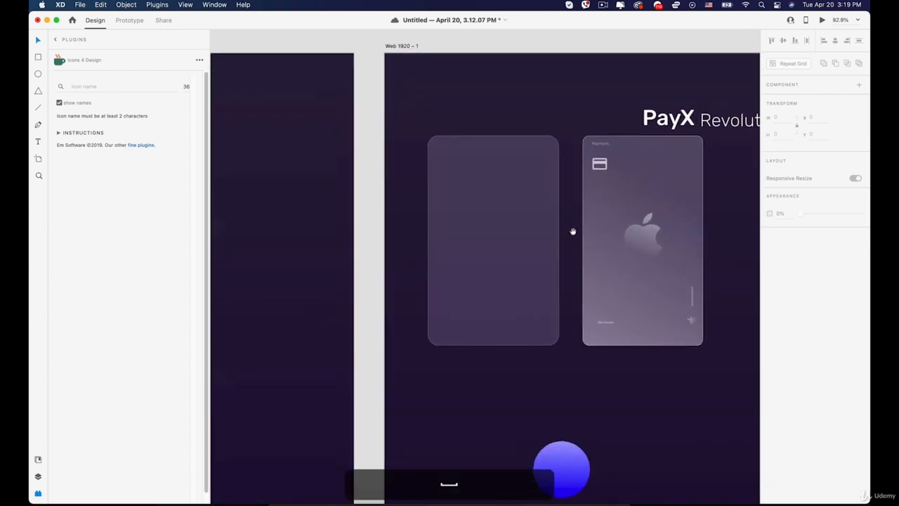
Give the frosted rectangle a white 0.5 border, then copy and paste a duplicate in place.
{"action": "left_click", "coordinate": [451, 229]}
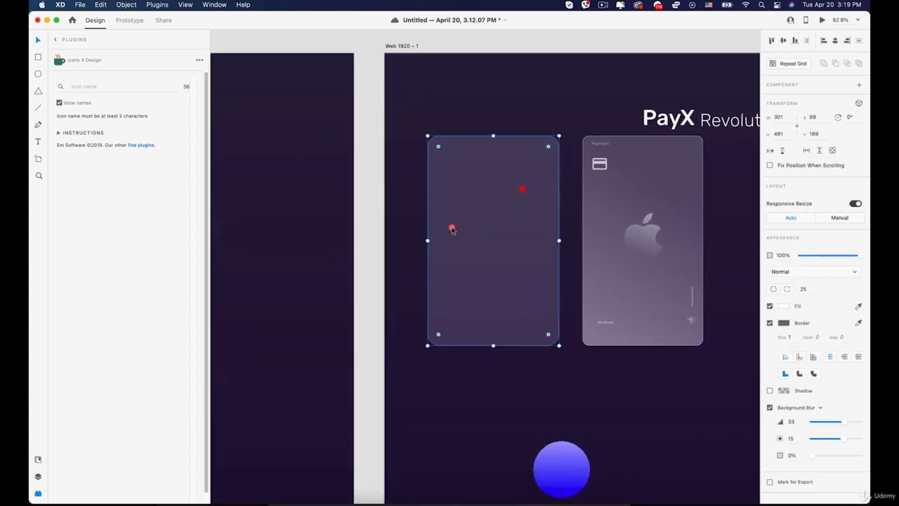
{"action": "left_click", "coordinate": [782, 323]}
{"action": "left_click", "coordinate": [658, 241]}
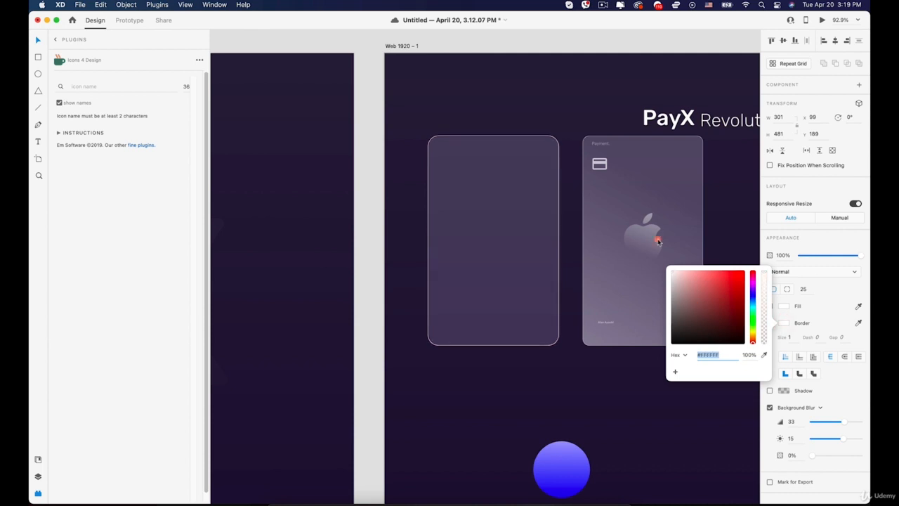
{"action": "left_click", "coordinate": [818, 309]}
{"action": "left_click", "coordinate": [807, 305]}
{"action": "left_click", "coordinate": [792, 337]}
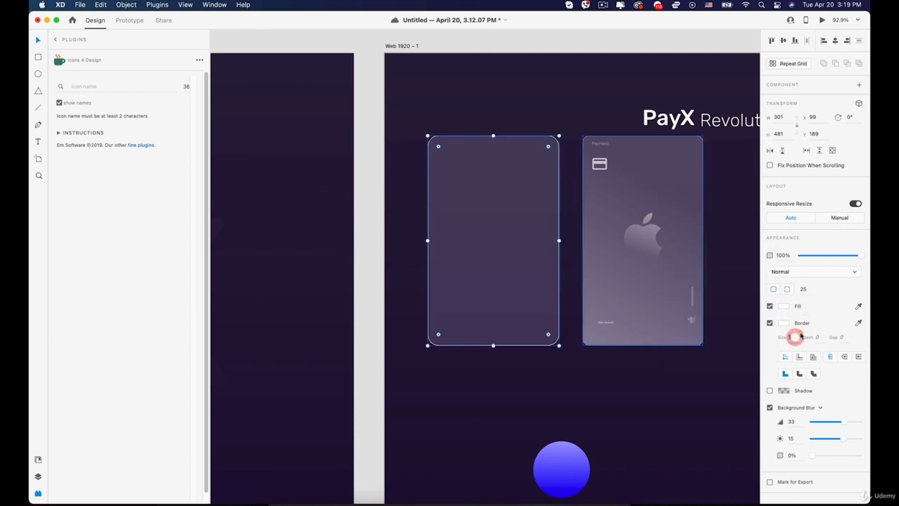
{"action": "type", "text": "0"}
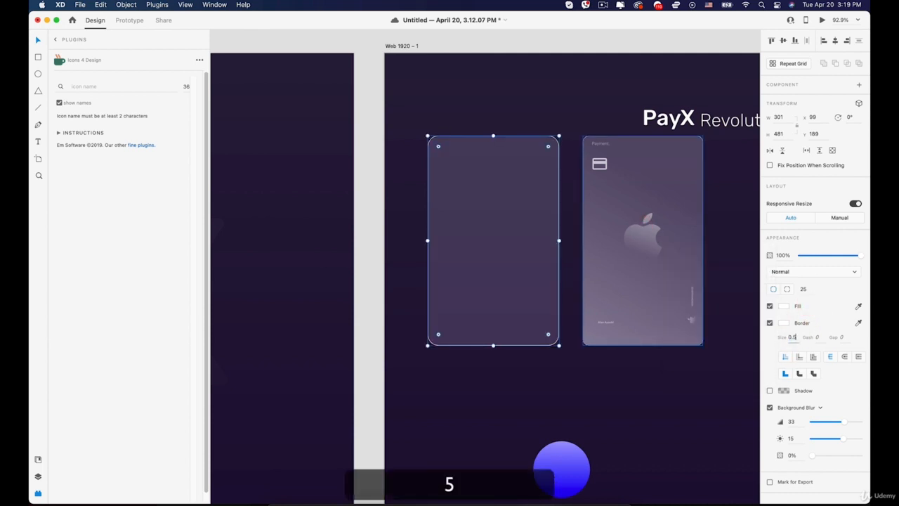
{"action": "type", "text": ".5"}
{"action": "key", "text": "Return"}
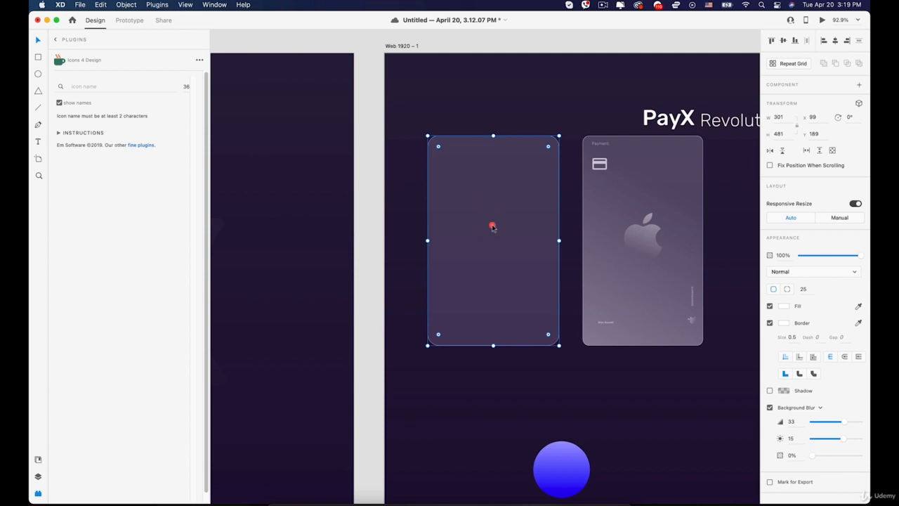
{"action": "key", "text": "super+c"}
{"action": "key", "text": "super+v"}
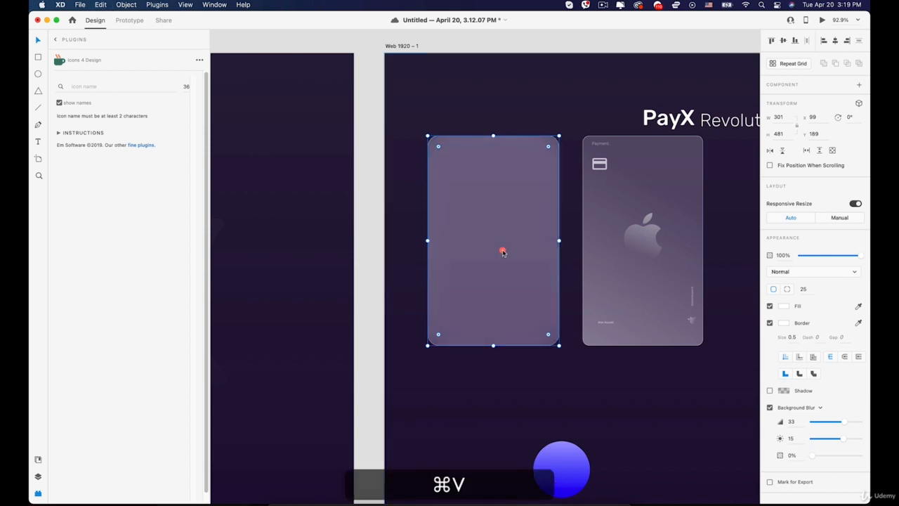
Switch the duplicate's fill to a diagonal linear gradient and turn off its background blur.
{"action": "left_click", "coordinate": [783, 306]}
{"action": "left_click", "coordinate": [689, 249]}
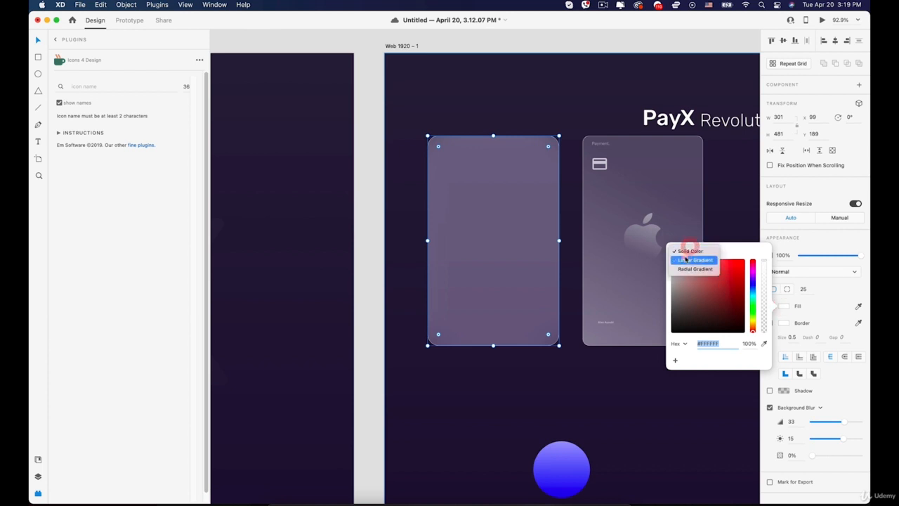
{"action": "left_click", "coordinate": [688, 260]}
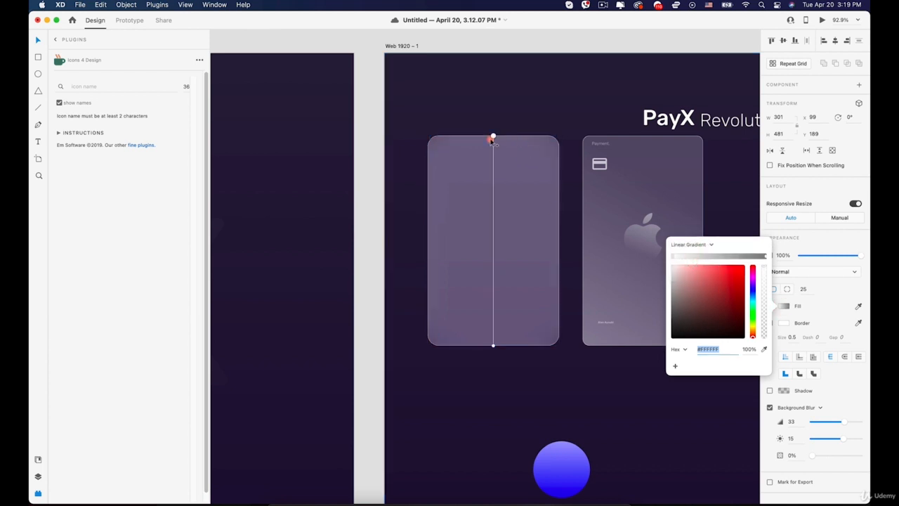
{"action": "left_click_drag", "start_coordinate": [493, 137], "coordinate": [553, 142]}
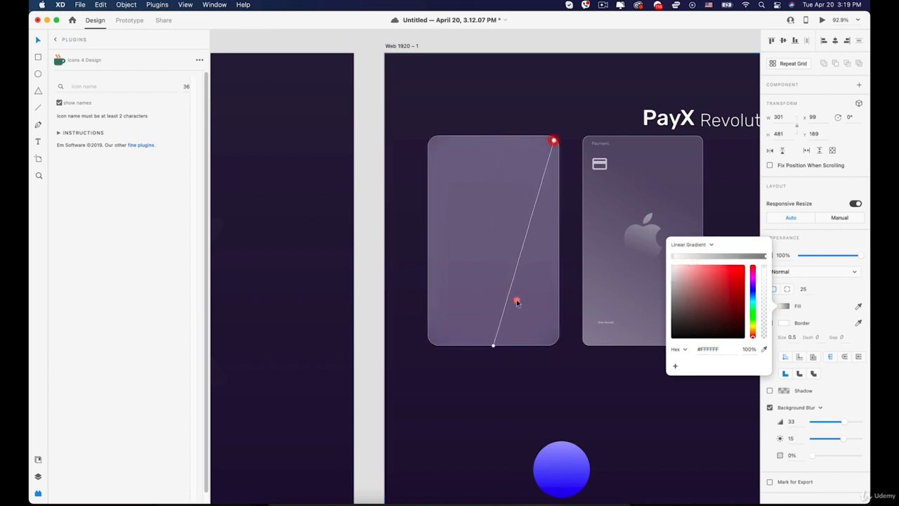
{"action": "left_click_drag", "start_coordinate": [493, 344], "coordinate": [434, 339]}
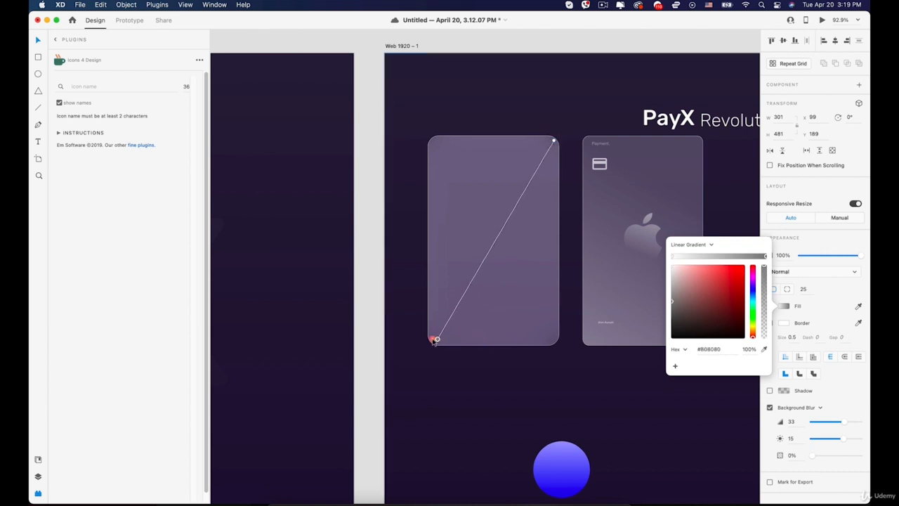
{"action": "left_click", "coordinate": [838, 397]}
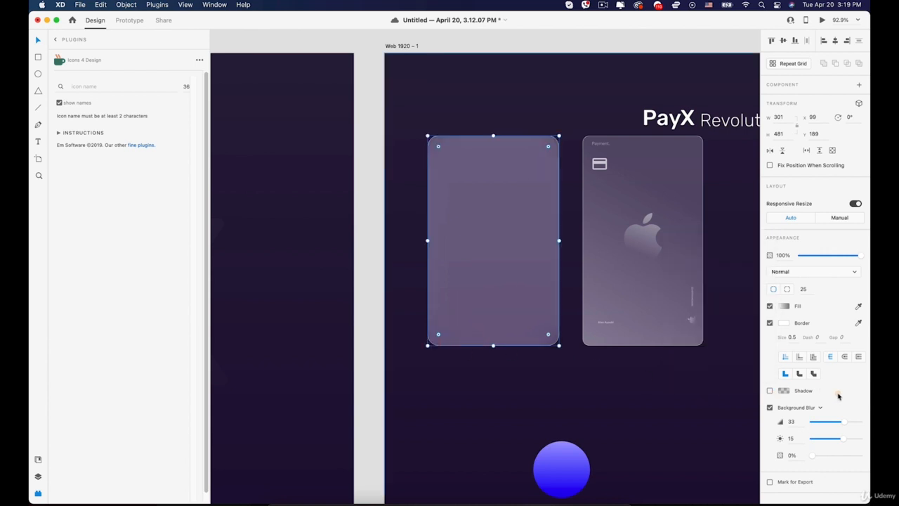
{"action": "left_click", "coordinate": [770, 407]}
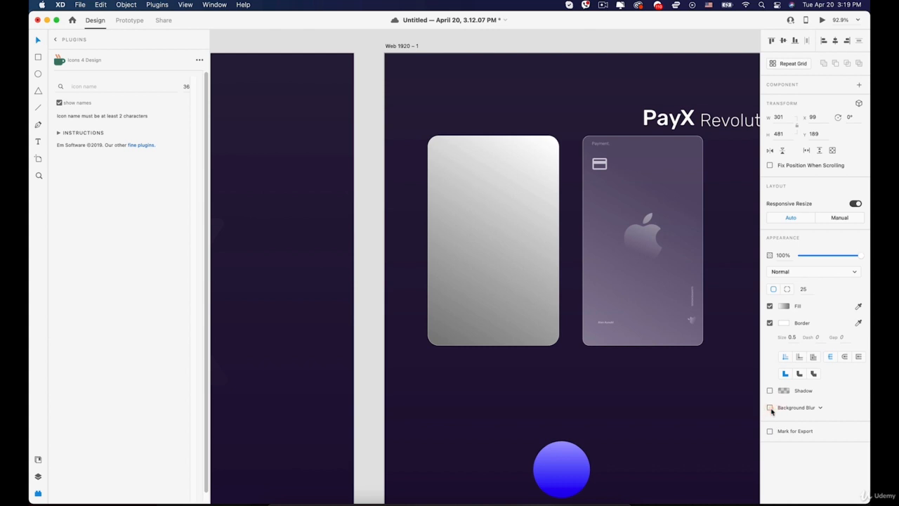
Make the gradient white to 0% white, extend its handles past the corners, and set opacity to 42%.
{"action": "left_click", "coordinate": [785, 306]}
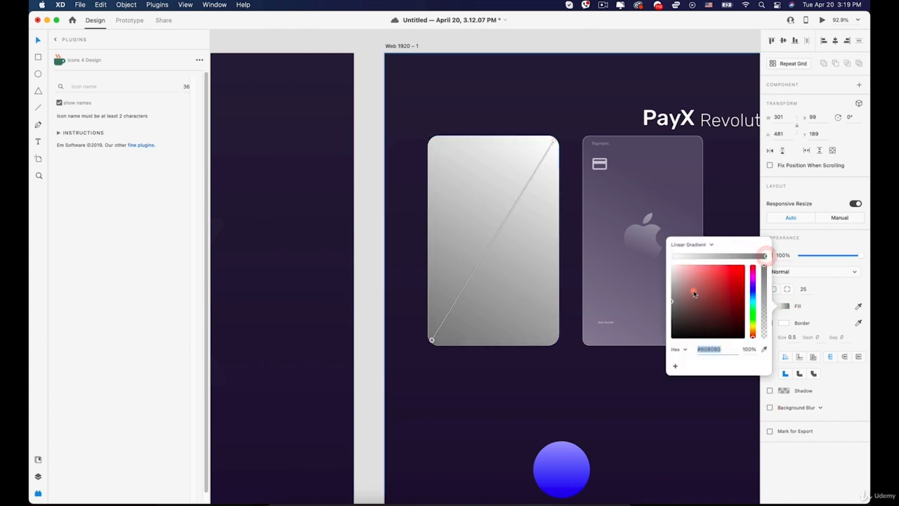
{"action": "left_click_drag", "start_coordinate": [766, 256], "coordinate": [635, 252]}
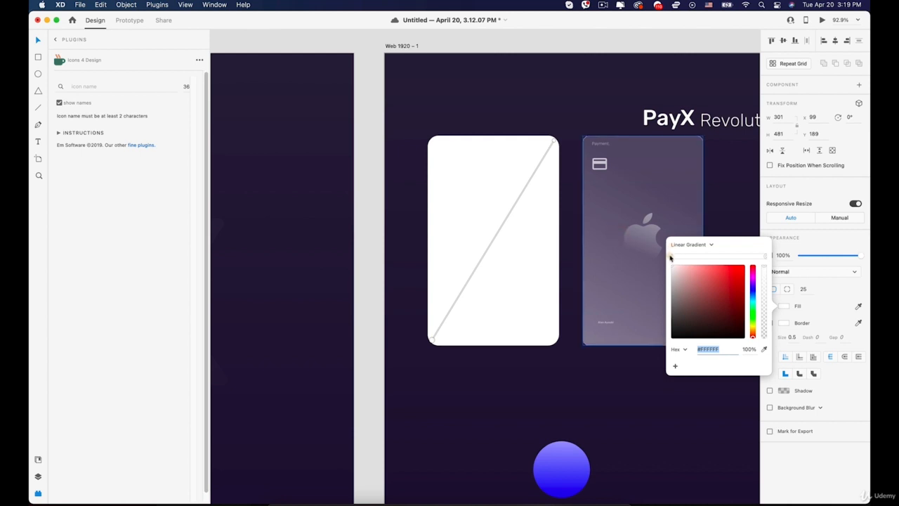
{"action": "left_click", "coordinate": [673, 257]}
{"action": "left_click_drag", "start_coordinate": [763, 285], "coordinate": [765, 348]}
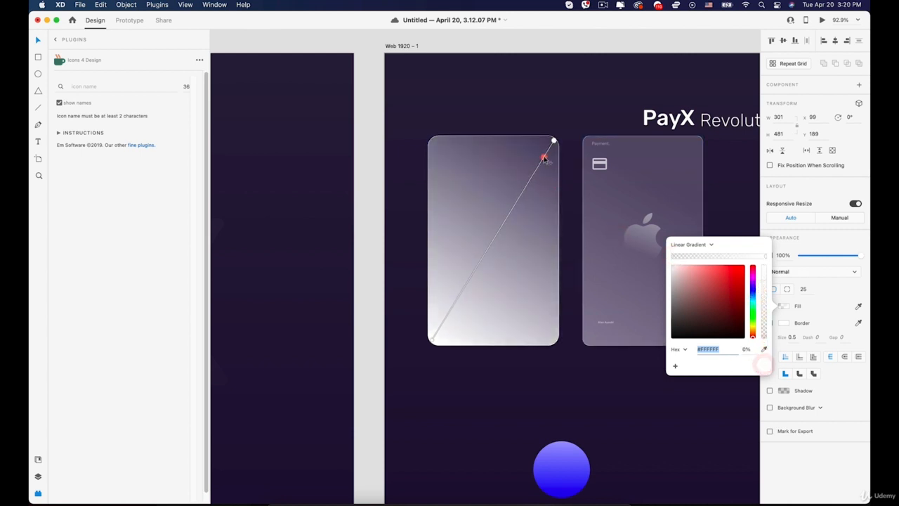
{"action": "mouse_move", "coordinate": [554, 140]}
{"action": "left_mouse_down"}
{"action": "mouse_move", "coordinate": [571, 118]}
{"action": "mouse_move", "coordinate": [556, 137]}
{"action": "left_mouse_up"}
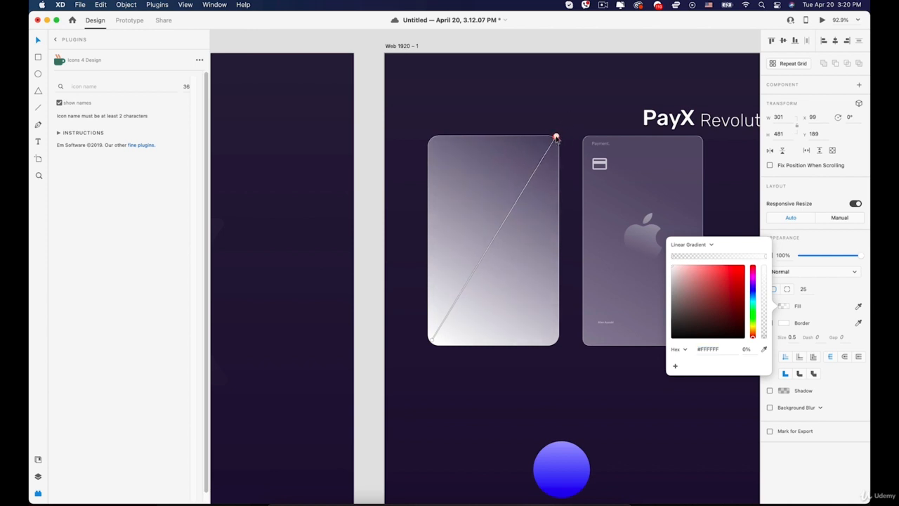
{"action": "left_click_drag", "start_coordinate": [432, 342], "coordinate": [422, 368]}
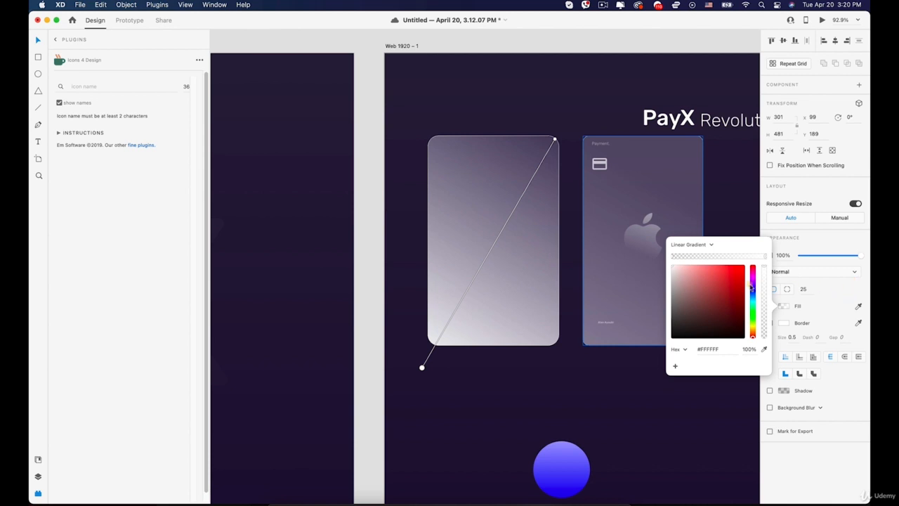
{"action": "left_click", "coordinate": [820, 280]}
{"action": "left_click_drag", "start_coordinate": [861, 257], "coordinate": [820, 256]}
{"action": "left_click", "coordinate": [549, 374]}
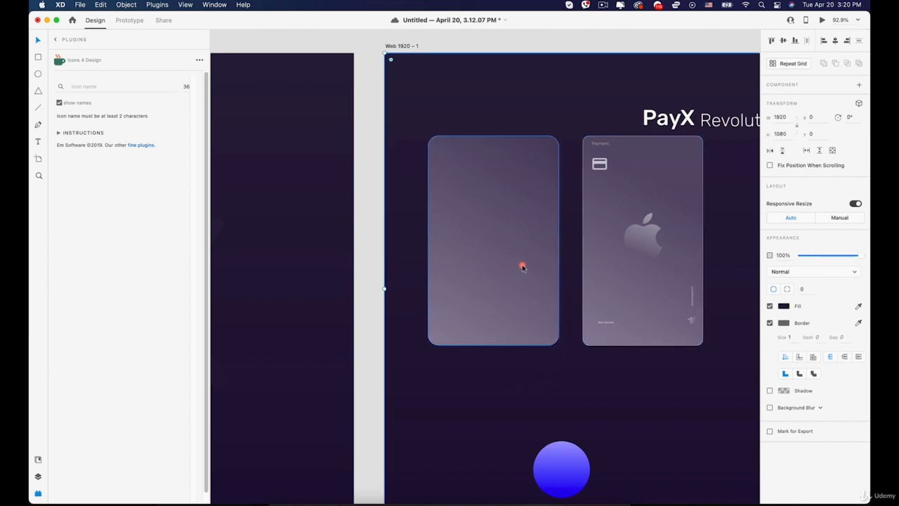
Narrow the gradient sheen rectangle to 293 wide, undoing an accidental move of the card beneath.
{"action": "scroll", "coordinate": [522, 266], "scroll_direction": "up", "scroll_amount": 3}
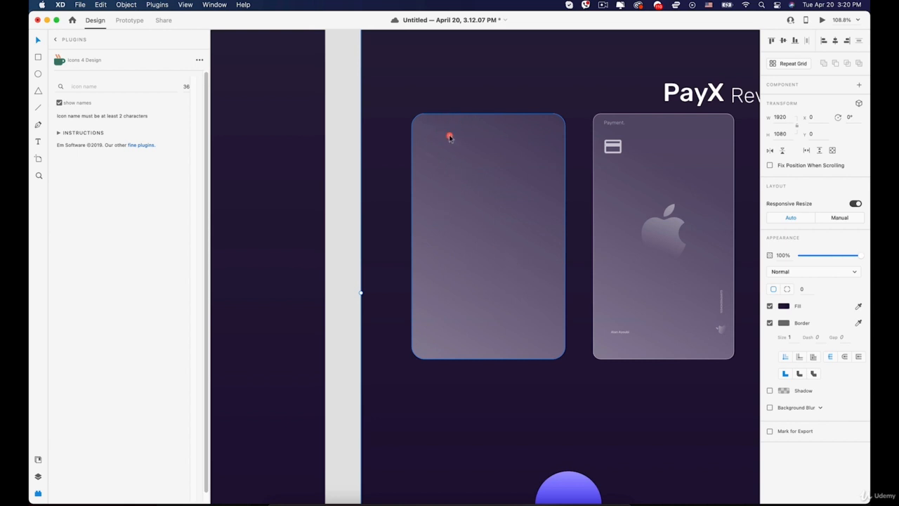
{"action": "left_click", "coordinate": [478, 163]}
{"action": "mouse_move", "coordinate": [566, 237]}
{"action": "left_mouse_down"}
{"action": "mouse_move", "coordinate": [552, 231]}
{"action": "mouse_move", "coordinate": [567, 231]}
{"action": "left_mouse_up"}
{"action": "scroll", "coordinate": [568, 243], "scroll_direction": "up", "scroll_amount": 10}
{"action": "left_click", "coordinate": [561, 246]}
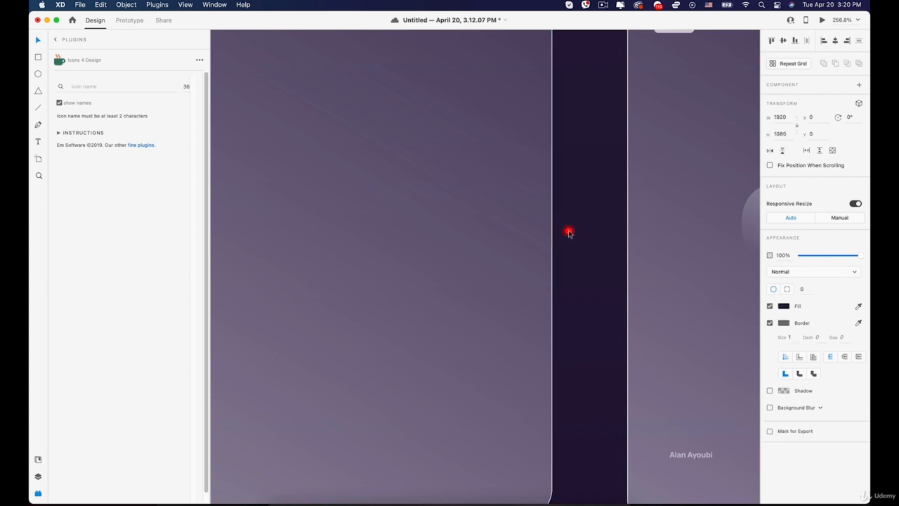
{"action": "scroll", "coordinate": [567, 232], "scroll_direction": "down", "scroll_amount": 10}
{"action": "left_click_drag", "start_coordinate": [497, 208], "coordinate": [495, 161]}
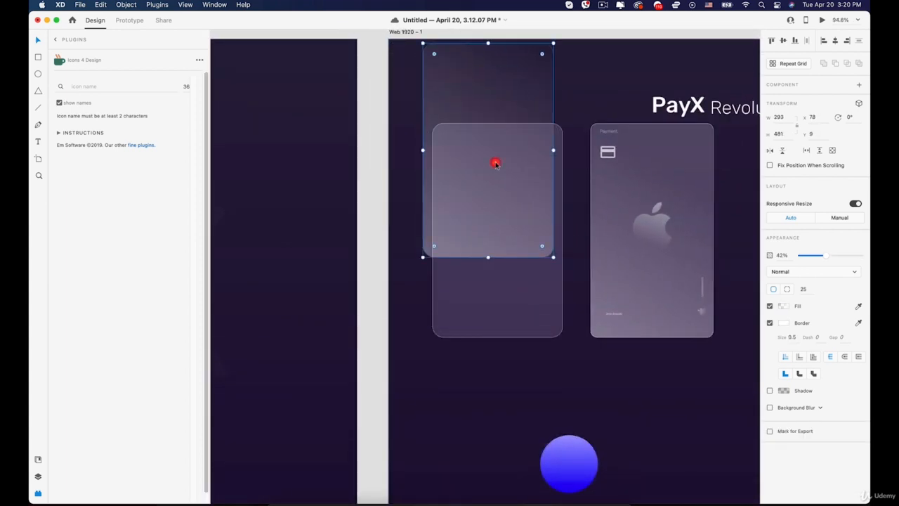
{"action": "key", "text": "super+z"}
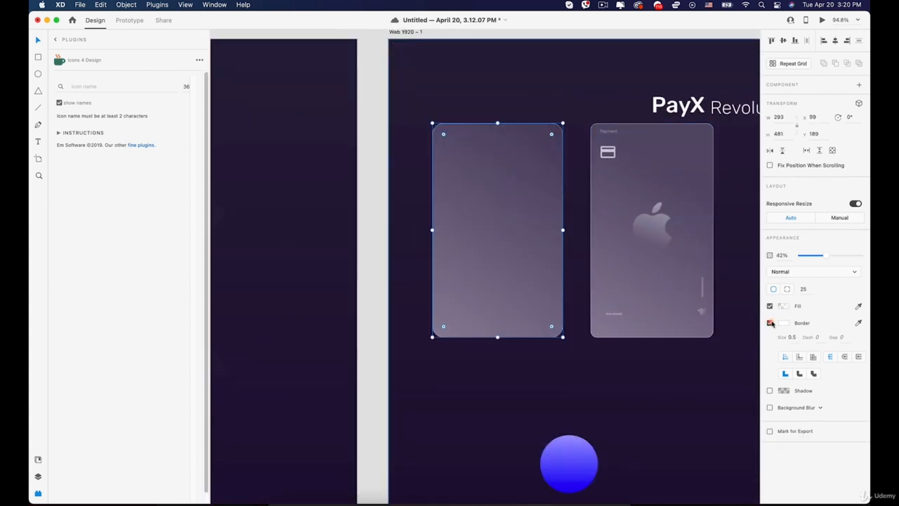
{"action": "left_click", "coordinate": [726, 341]}
{"action": "left_click", "coordinate": [700, 361]}
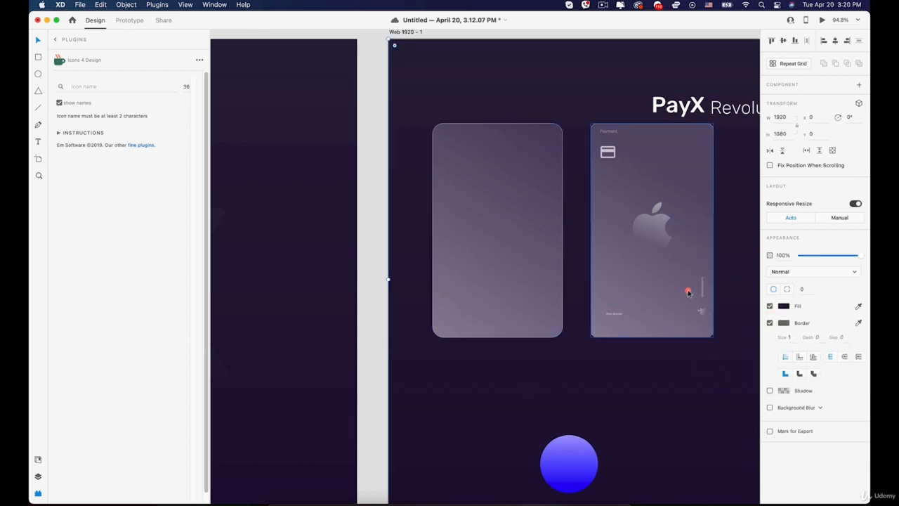
Set a corner radius of 16 on both the sheen and the card beneath it.
{"action": "scroll", "coordinate": [566, 287], "scroll_direction": "up", "scroll_amount": 5}
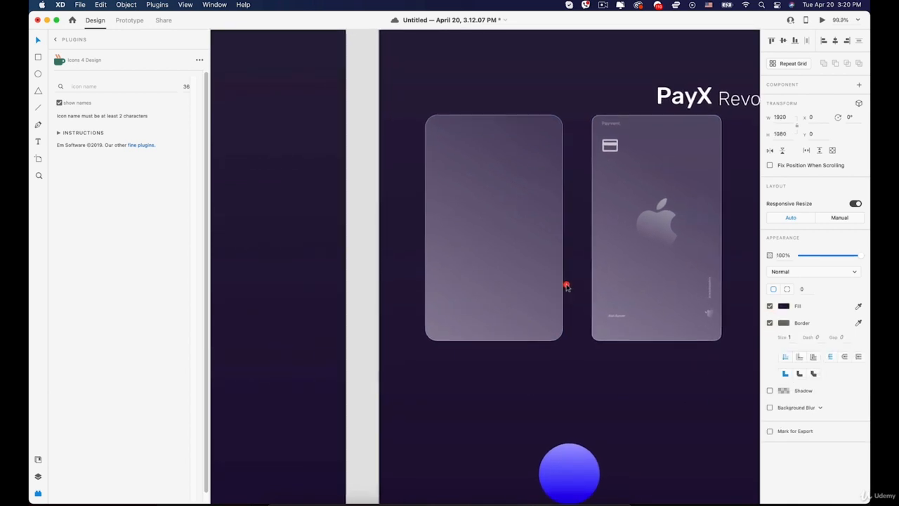
{"action": "left_click", "coordinate": [515, 164]}
{"action": "scroll", "coordinate": [527, 211], "scroll_direction": "up", "scroll_amount": 3}
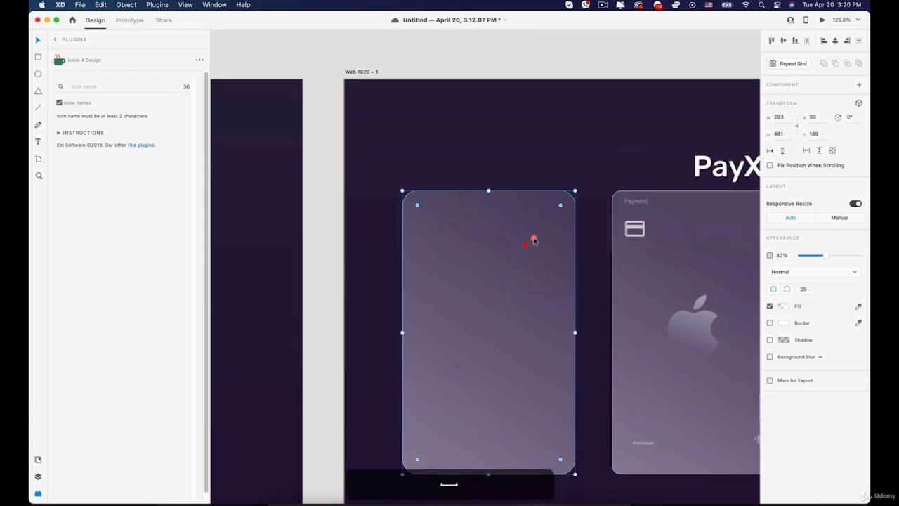
{"action": "left_click", "coordinate": [802, 289]}
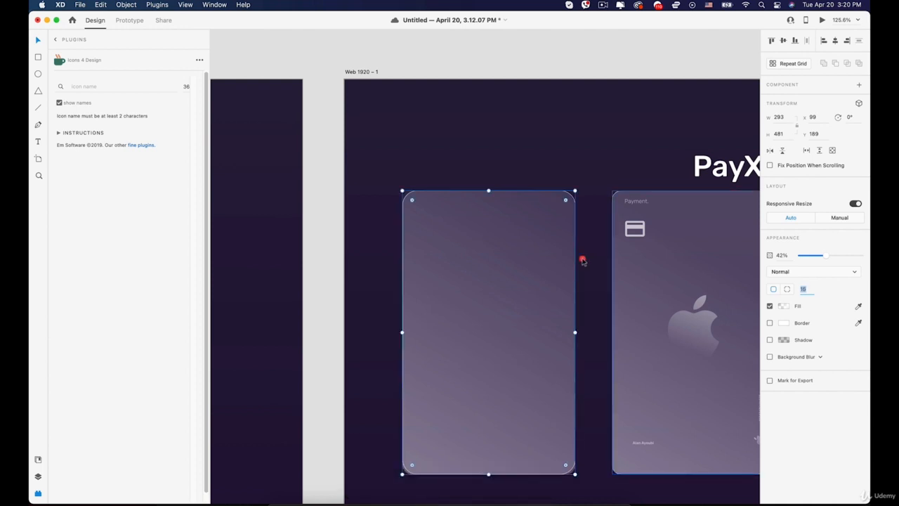
{"action": "left_click", "coordinate": [541, 269]}
{"action": "scroll", "coordinate": [590, 185], "scroll_direction": "up", "scroll_amount": 5}
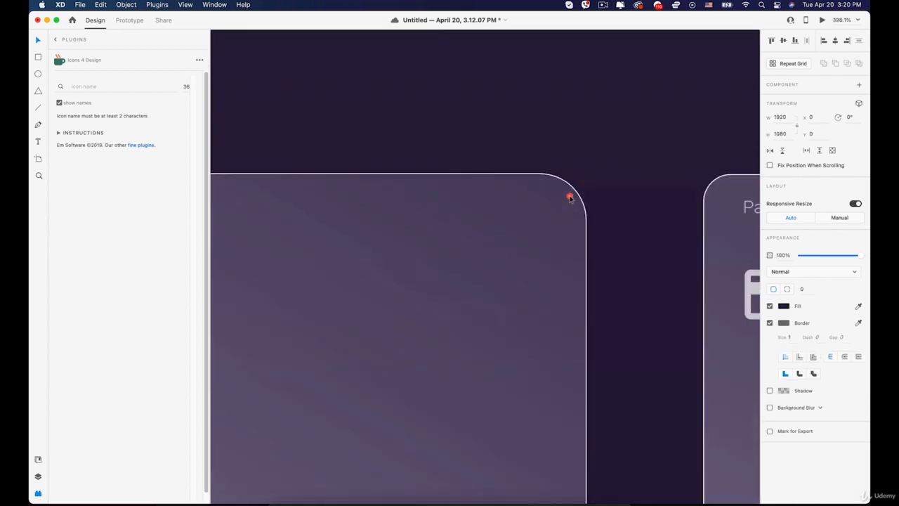
{"action": "key", "text": "super+z"}
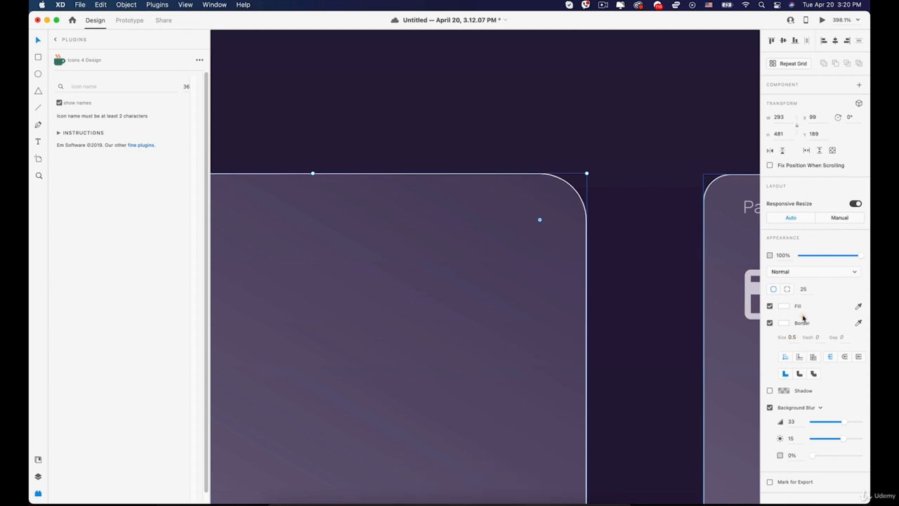
{"action": "type", "text": "16"}
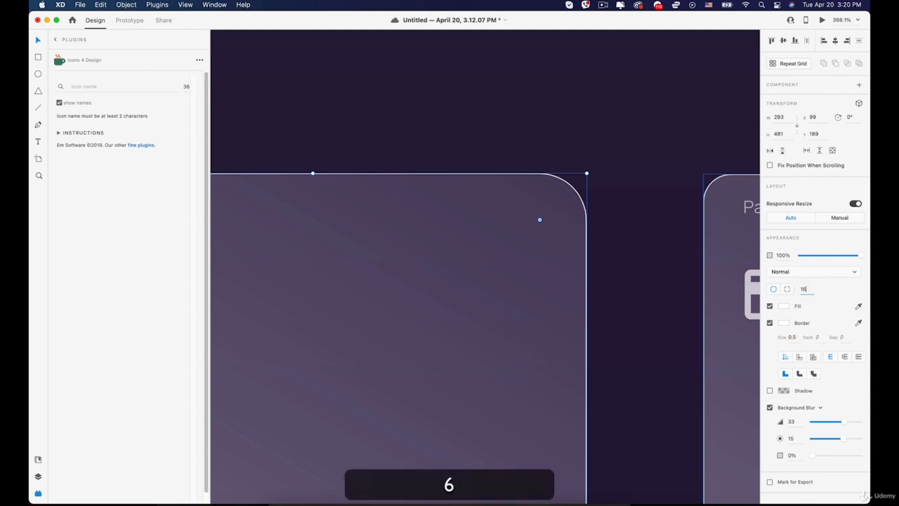
{"action": "key", "text": "Return"}
{"action": "left_click", "coordinate": [632, 162]}
{"action": "scroll", "coordinate": [632, 162], "scroll_direction": "down", "scroll_amount": 2}
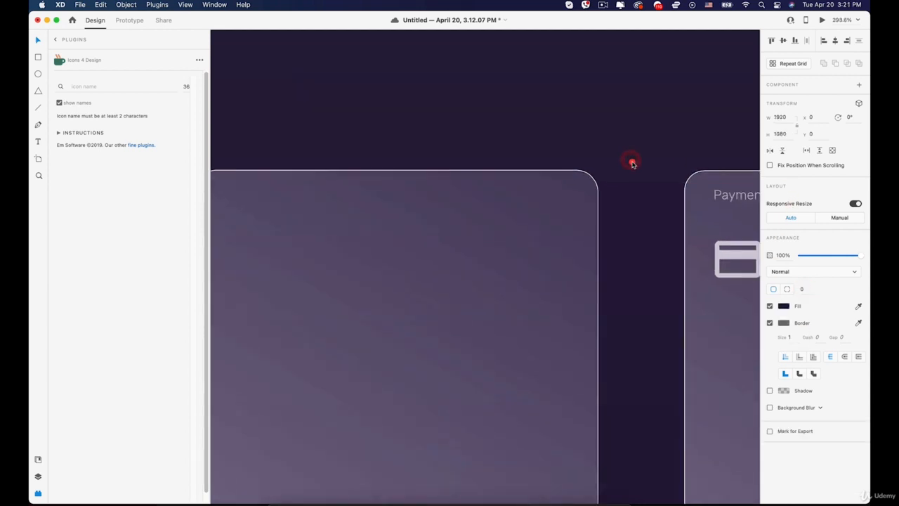
{"action": "scroll", "coordinate": [633, 169], "scroll_direction": "down", "scroll_amount": 5}
{"action": "key", "text": "space"}
Type a 'Payment' text label on the left card and set its font size to 11.
{"action": "left_click_drag", "start_coordinate": [574, 299], "coordinate": [542, 313]}
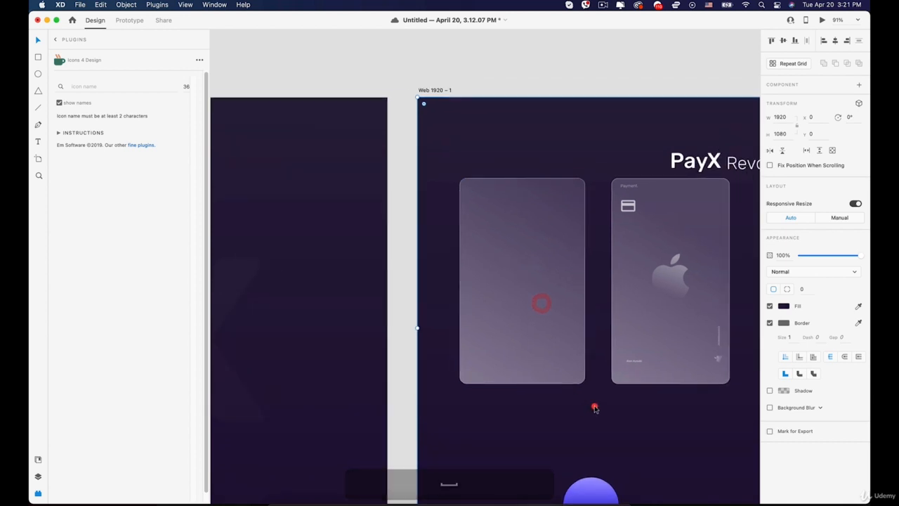
{"action": "left_click_drag", "start_coordinate": [594, 407], "coordinate": [566, 411]}
{"action": "left_click", "coordinate": [588, 363]}
{"action": "scroll", "coordinate": [593, 210], "scroll_direction": "up", "scroll_amount": 3}
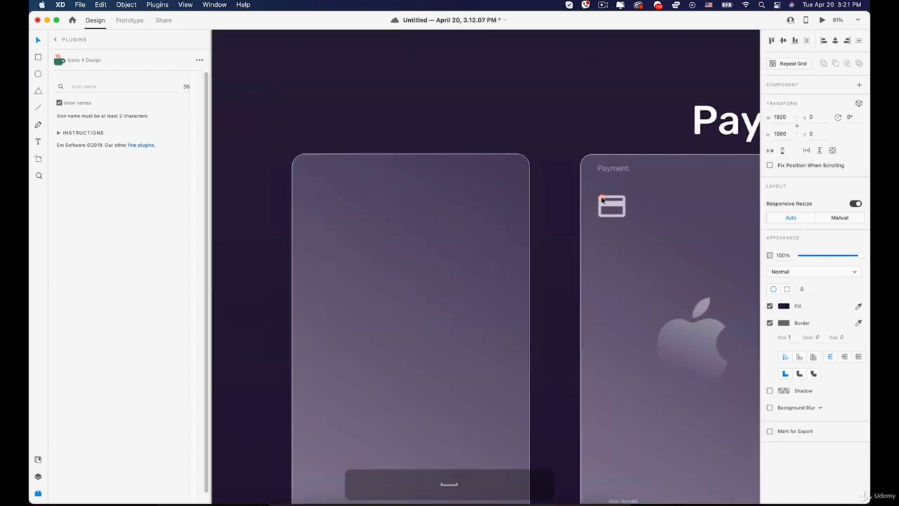
{"action": "key", "text": "t"}
{"action": "left_click", "coordinate": [297, 172]}
{"action": "type", "text": "Pay"}
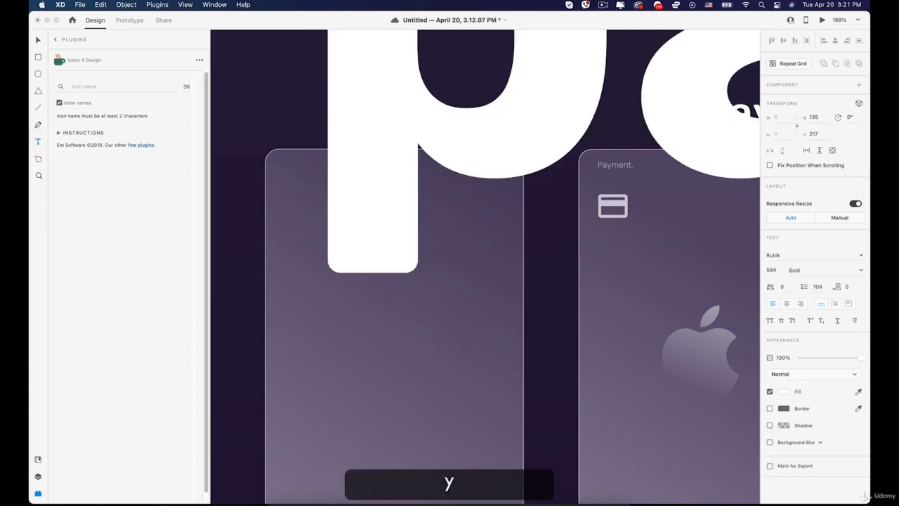
{"action": "type", "text": "ment"}
{"action": "key", "text": "super+a"}
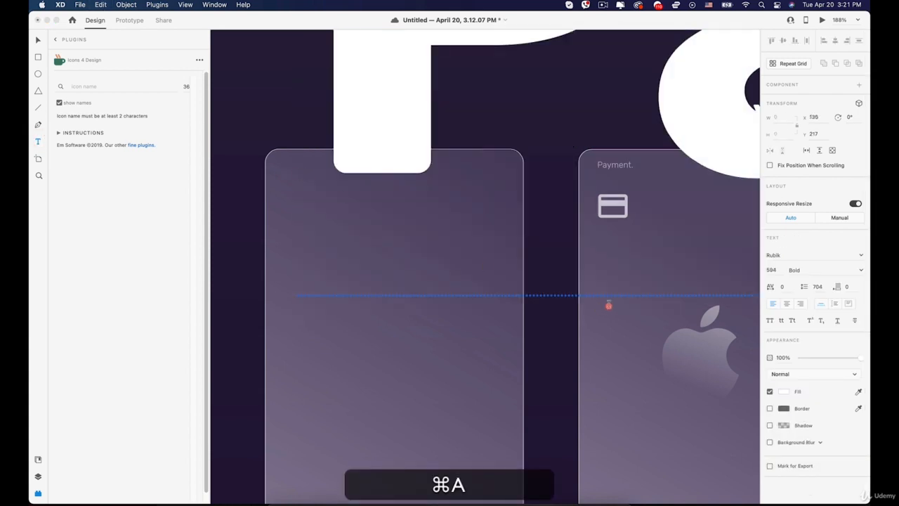
{"action": "key", "text": "super+a"}
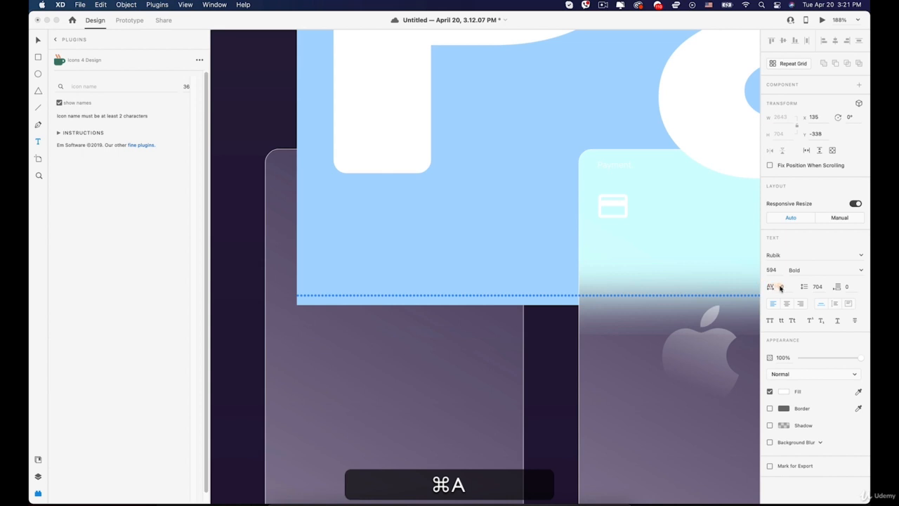
{"action": "left_click", "coordinate": [772, 270]}
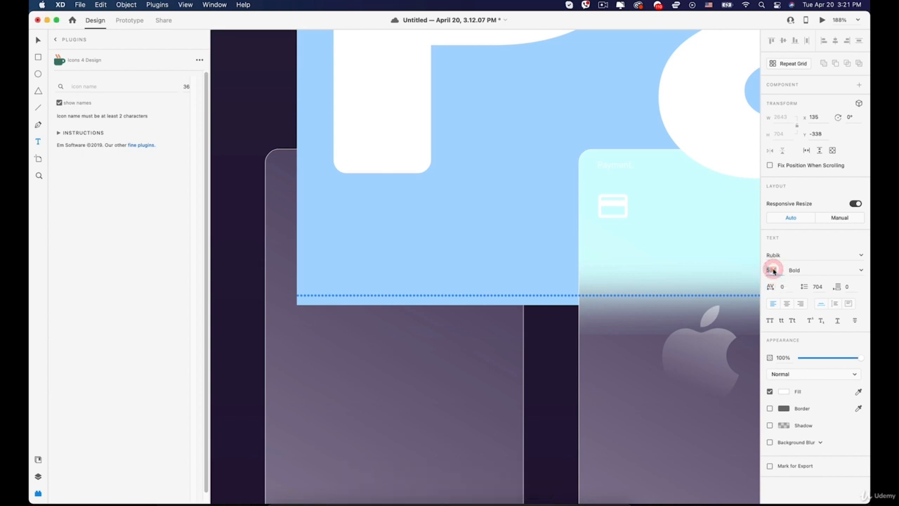
{"action": "type", "text": "11"}
{"action": "key", "text": "Return"}
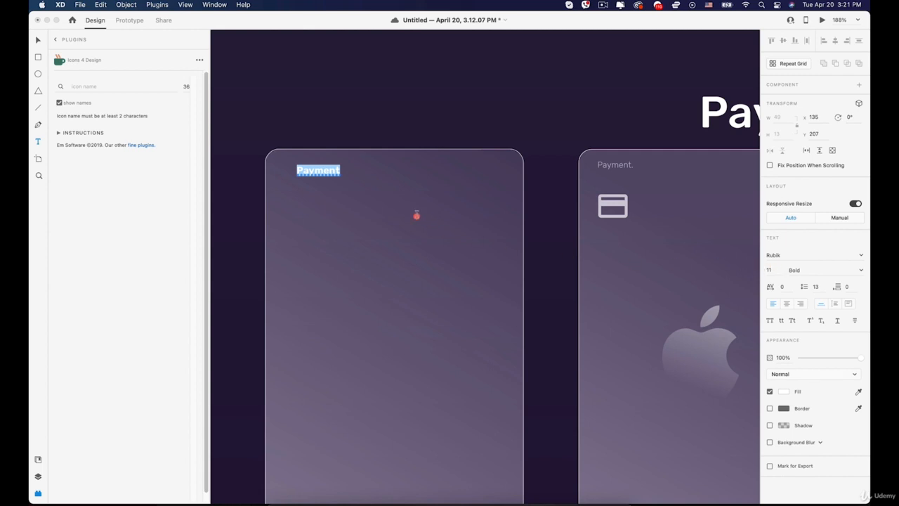
Make the Payment label Light weight and move it into the card's top-left corner.
{"action": "left_click", "coordinate": [860, 270]}
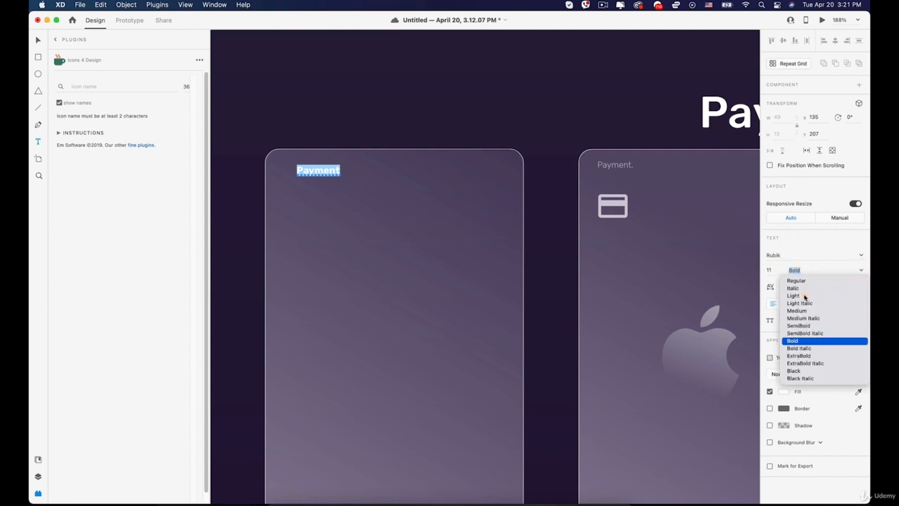
{"action": "left_click", "coordinate": [794, 295]}
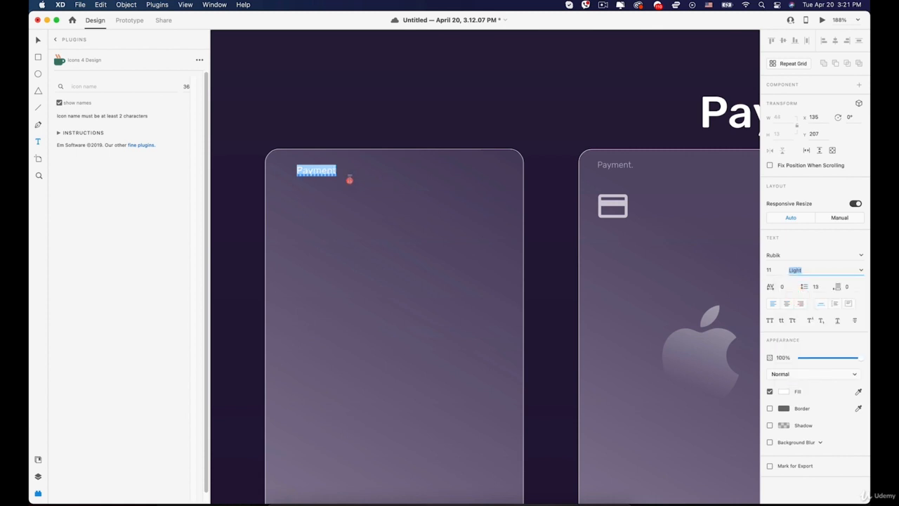
{"action": "key", "text": "Escape"}
{"action": "left_click_drag", "start_coordinate": [312, 171], "coordinate": [308, 171]}
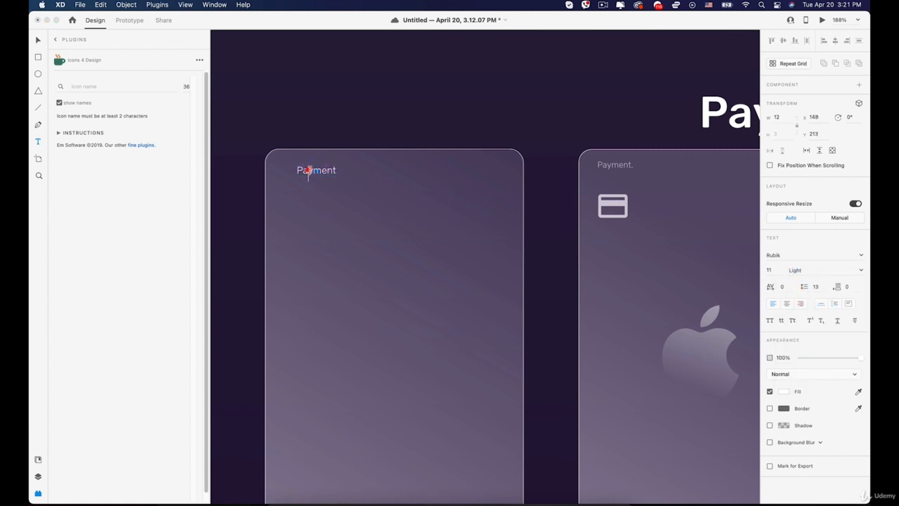
{"action": "left_click", "coordinate": [38, 39]}
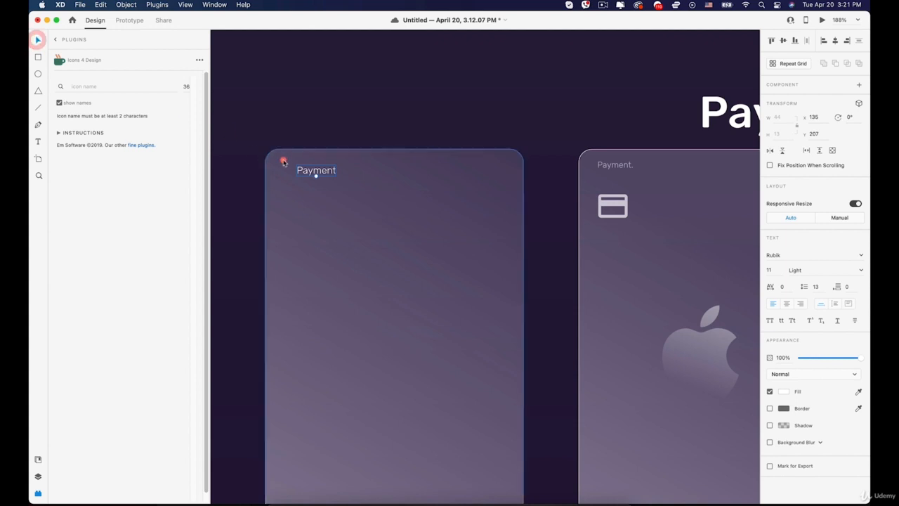
{"action": "double_click", "coordinate": [323, 171]}
{"action": "mouse_move", "coordinate": [325, 173]}
{"action": "left_mouse_down"}
{"action": "mouse_move", "coordinate": [307, 165]}
{"action": "mouse_move", "coordinate": [317, 164]}
{"action": "left_mouse_up"}
Append a period to read 'Payment.' and lower the label's opacity to 73%.
{"action": "double_click", "coordinate": [319, 163]}
{"action": "type", "text": "."}
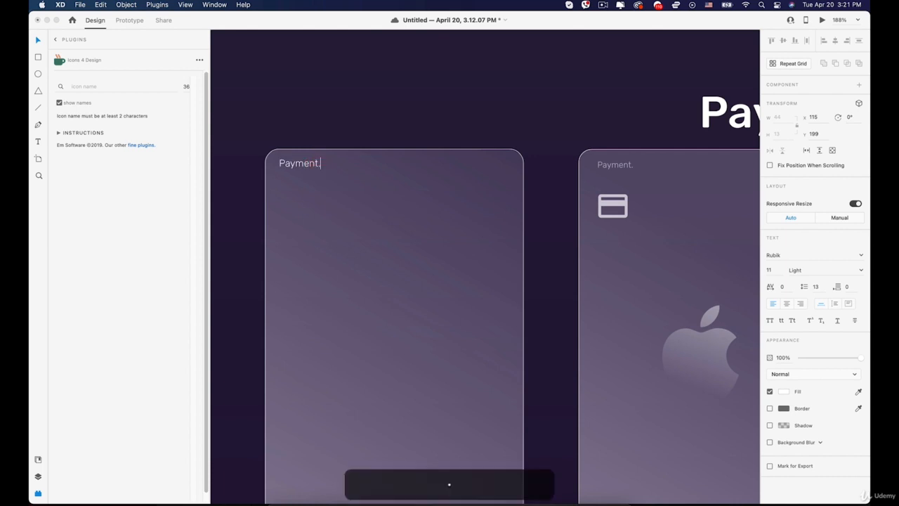
{"action": "left_click", "coordinate": [34, 39]}
{"action": "left_click", "coordinate": [309, 163]}
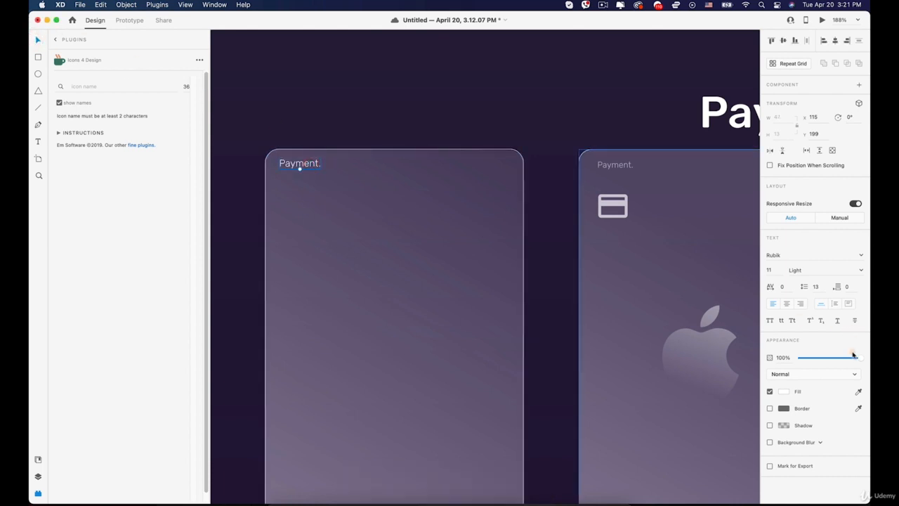
{"action": "left_click_drag", "start_coordinate": [853, 355], "coordinate": [848, 359]}
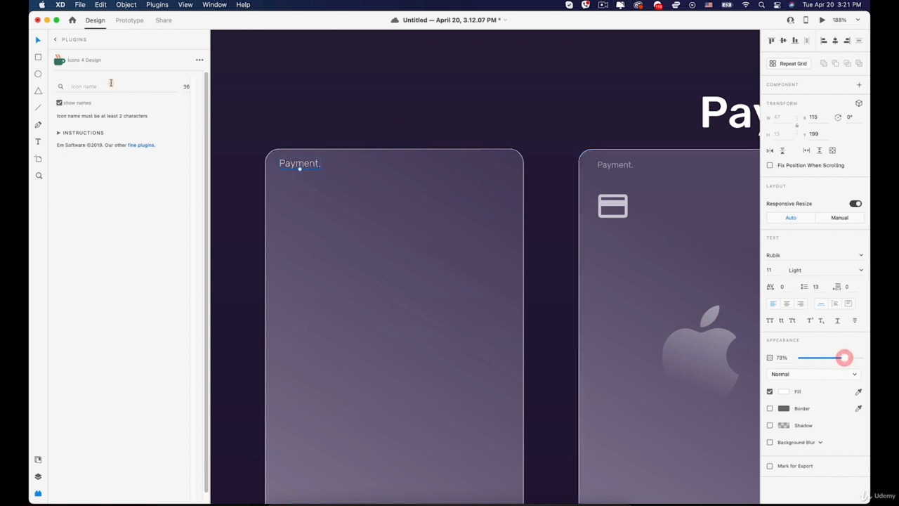
{"action": "left_click", "coordinate": [245, 86]}
Insert a credit-card icon from the Icons 4 Design 'card' search and place it below the 'Payment.' label.
{"action": "left_click", "coordinate": [38, 495]}
{"action": "left_click", "coordinate": [38, 495]}
{"action": "left_click", "coordinate": [56, 39]}
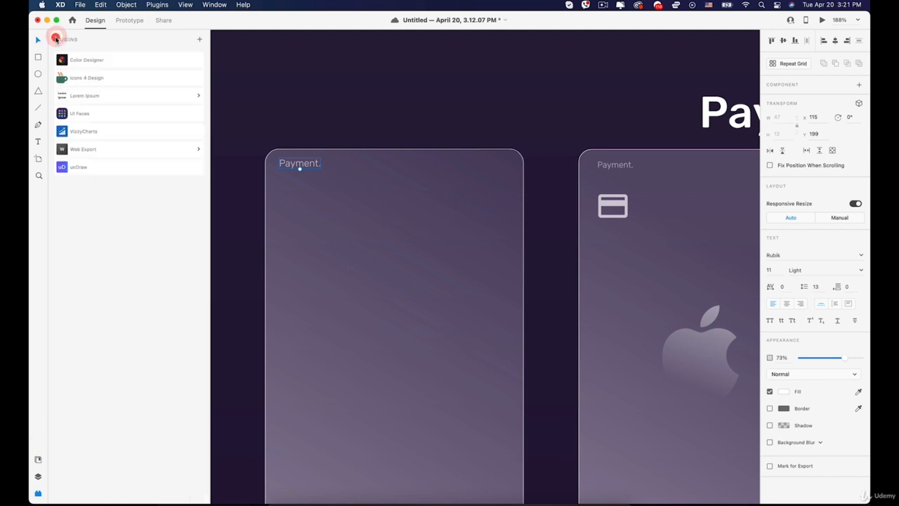
{"action": "left_click", "coordinate": [87, 78]}
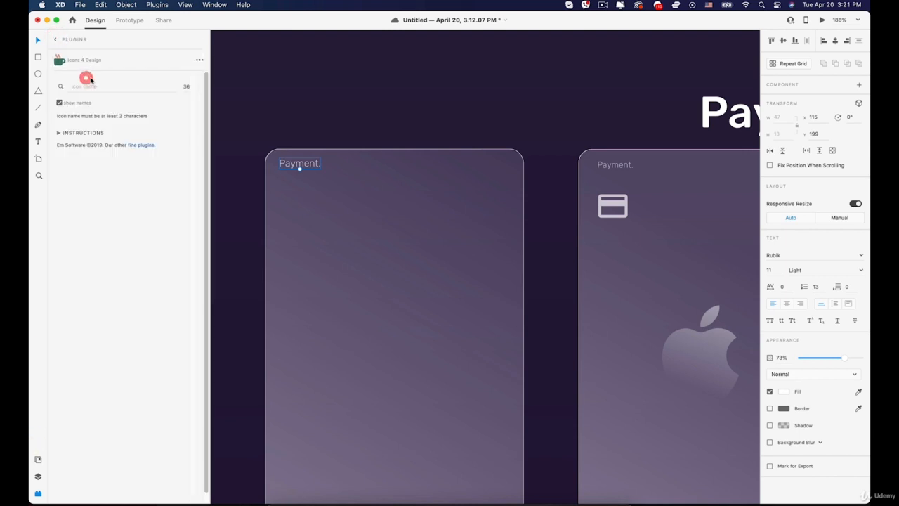
{"action": "left_click", "coordinate": [93, 85]}
{"action": "type", "text": "card"}
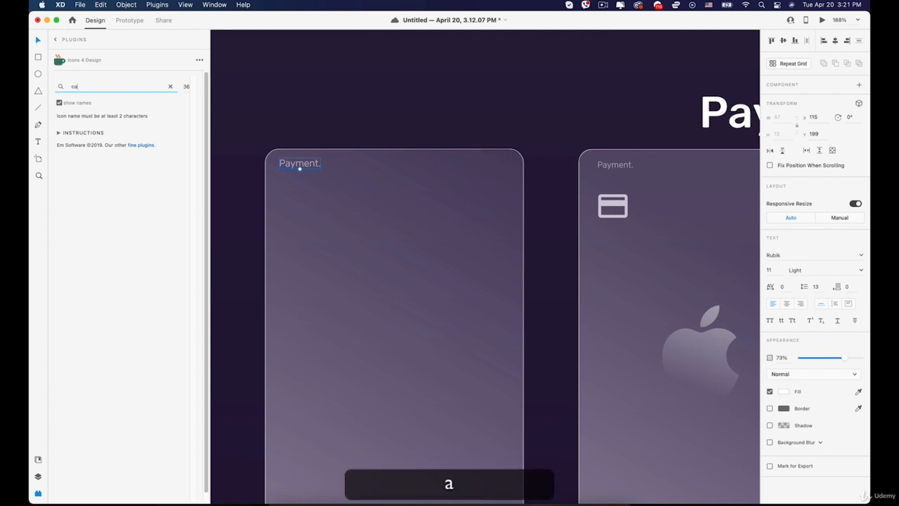
{"action": "key", "text": "Return"}
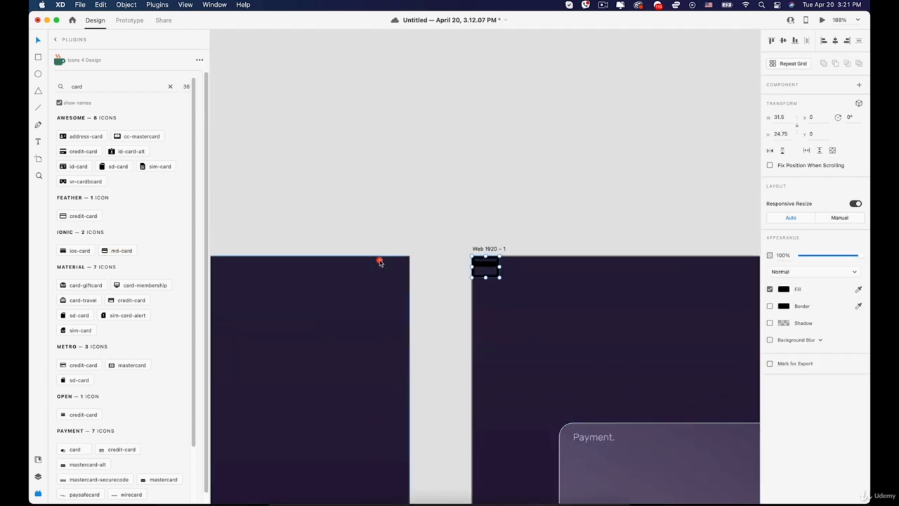
{"action": "key", "text": "space"}
{"action": "left_click_drag", "start_coordinate": [502, 229], "coordinate": [366, 43]}
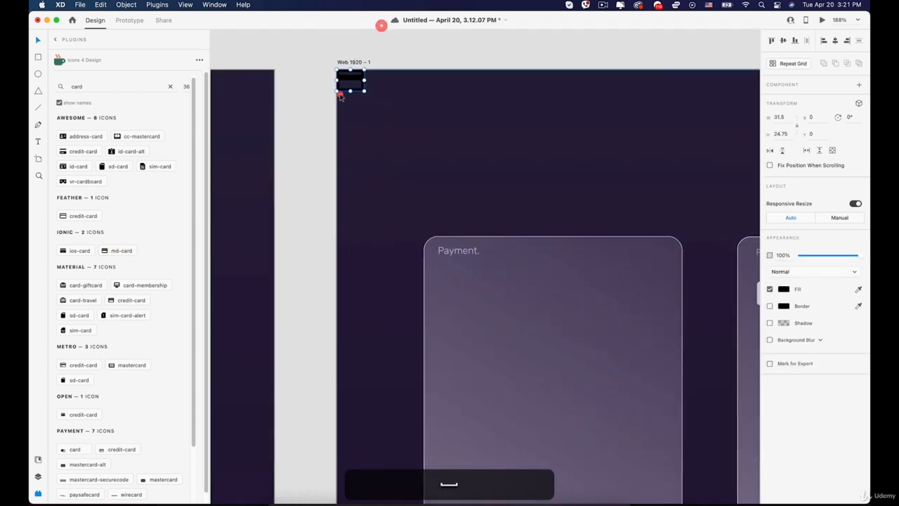
{"action": "left_click_drag", "start_coordinate": [345, 83], "coordinate": [361, 164]}
{"action": "key", "text": "space"}
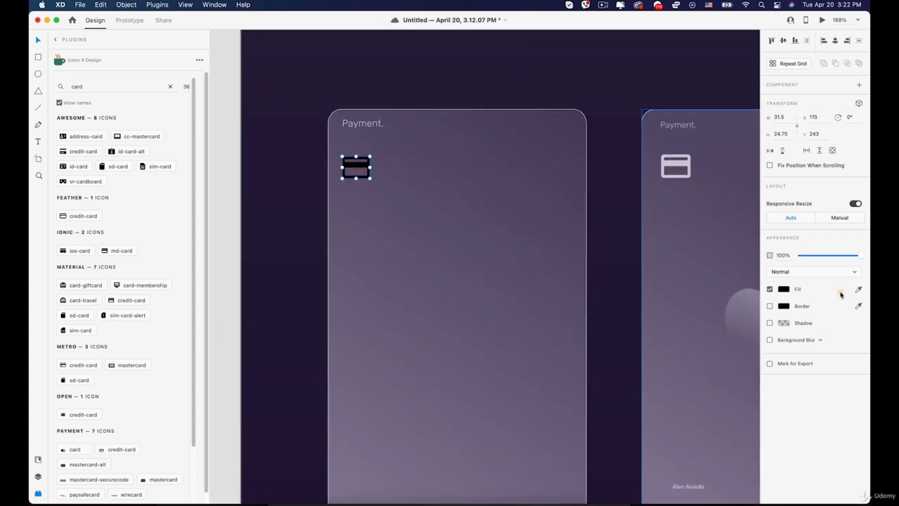
Fill the card icon with white #FFFFFF and give it a 74% background blur.
{"action": "left_click", "coordinate": [783, 289]}
{"action": "left_click_drag", "start_coordinate": [674, 246], "coordinate": [557, 228]}
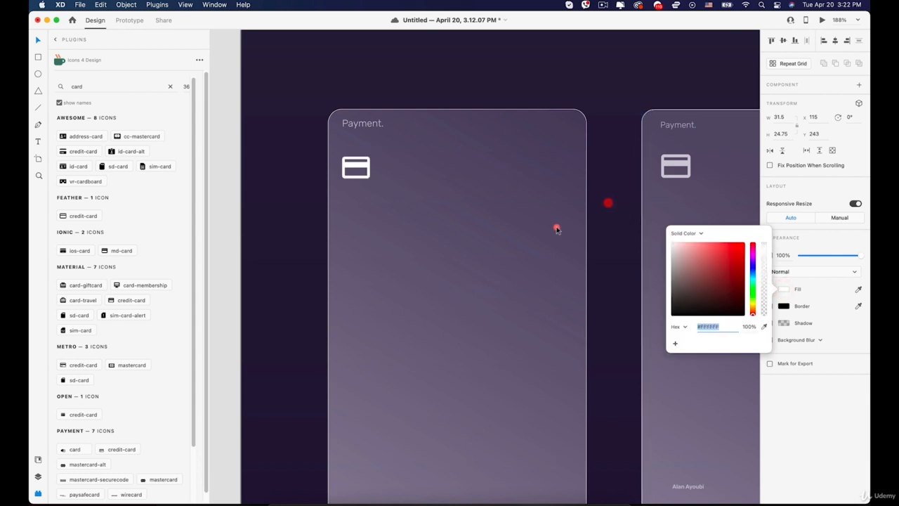
{"action": "left_click", "coordinate": [364, 161]}
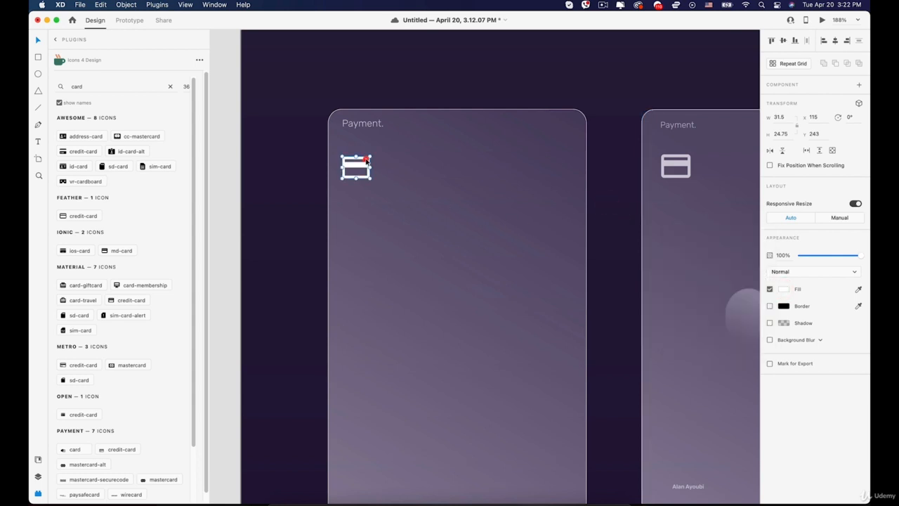
{"action": "left_click", "coordinate": [770, 340]}
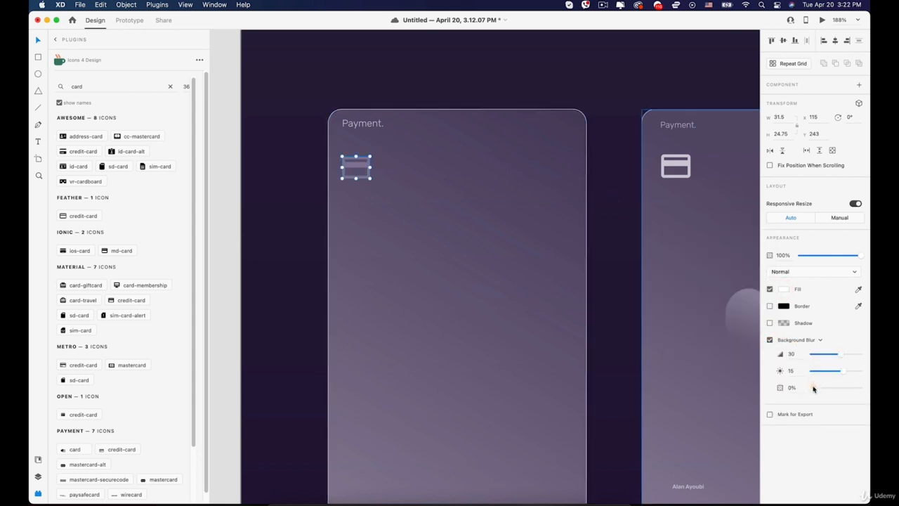
{"action": "left_click_drag", "start_coordinate": [813, 388], "coordinate": [847, 388]}
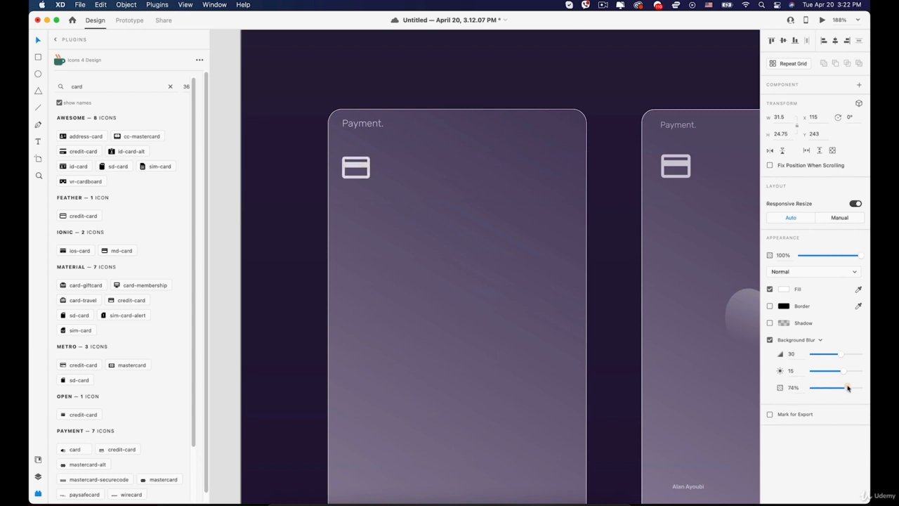
{"action": "left_click", "coordinate": [602, 253]}
{"action": "key", "text": "space"}
{"action": "left_click_drag", "start_coordinate": [616, 251], "coordinate": [534, 170]}
{"action": "scroll", "coordinate": [535, 211], "scroll_direction": "down", "scroll_amount": 3}
{"action": "key", "text": "space"}
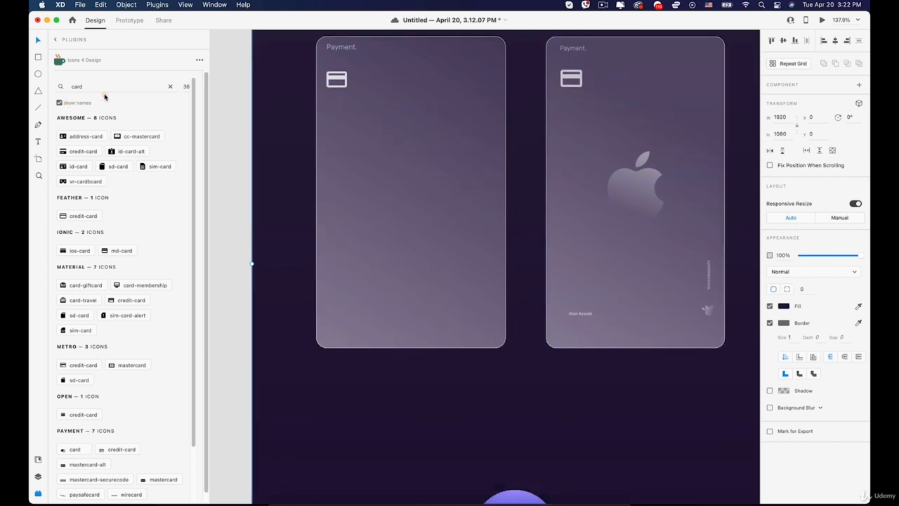
Search the icon library for 'apple' and place the Simple set's apple icon on the artboard.
{"action": "left_click", "coordinate": [110, 88]}
{"action": "left_click", "coordinate": [169, 86]}
{"action": "type", "text": "a"}
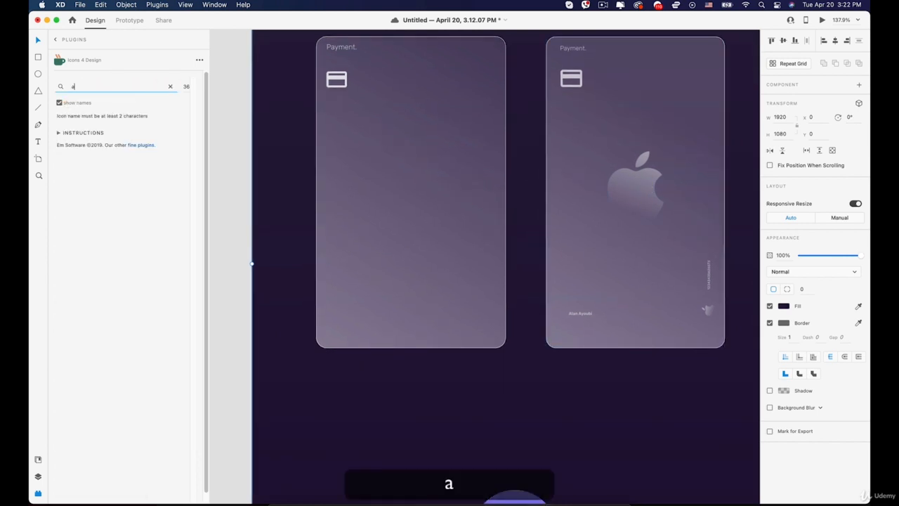
{"action": "type", "text": "pple"}
{"action": "key", "text": "Return"}
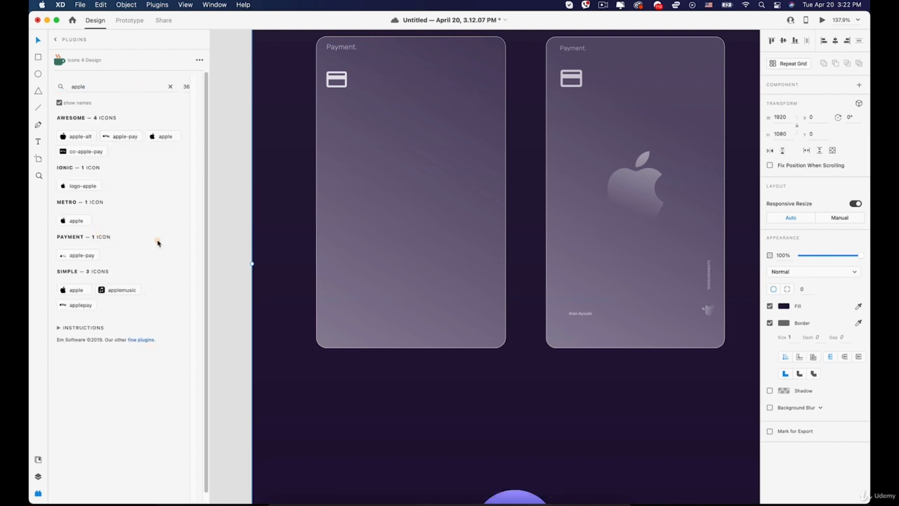
{"action": "left_click", "coordinate": [76, 291]}
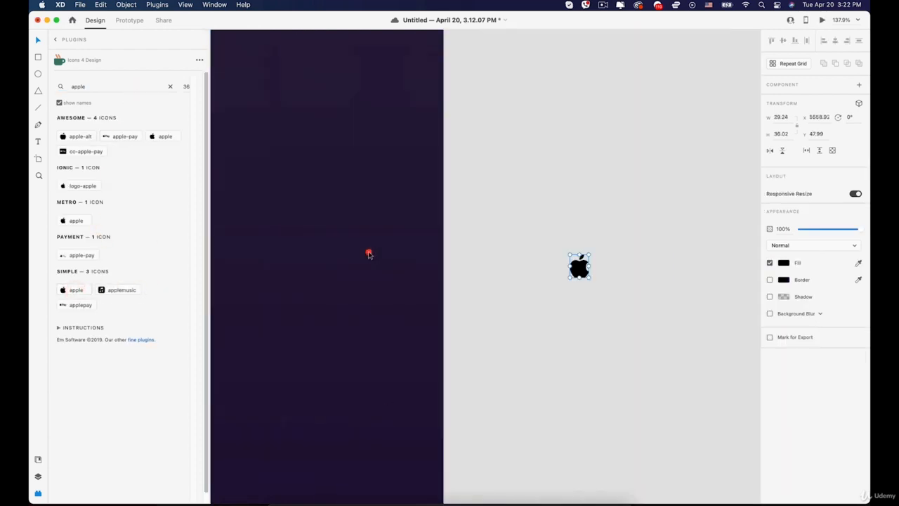
{"action": "left_click_drag", "start_coordinate": [488, 272], "coordinate": [333, 274]}
{"action": "key", "text": "space"}
{"action": "left_click_drag", "start_coordinate": [280, 205], "coordinate": [689, 173]}
{"action": "left_click_drag", "start_coordinate": [744, 242], "coordinate": [543, 202]}
{"action": "scroll", "coordinate": [404, 218], "scroll_direction": "down", "scroll_amount": 5}
{"action": "key", "text": "space"}
{"action": "scroll", "coordinate": [494, 258], "scroll_direction": "up", "scroll_amount": 3}
{"action": "left_click_drag", "start_coordinate": [517, 237], "coordinate": [510, 235]}
Fill the apple with a linear gradient from white to fully transparent white.
{"action": "left_click", "coordinate": [783, 289]}
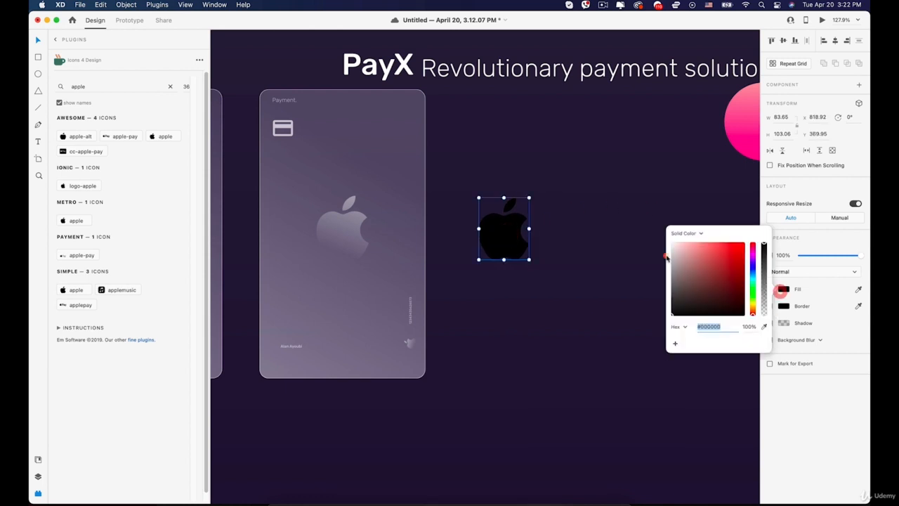
{"action": "left_click", "coordinate": [699, 233]}
{"action": "left_click", "coordinate": [702, 245]}
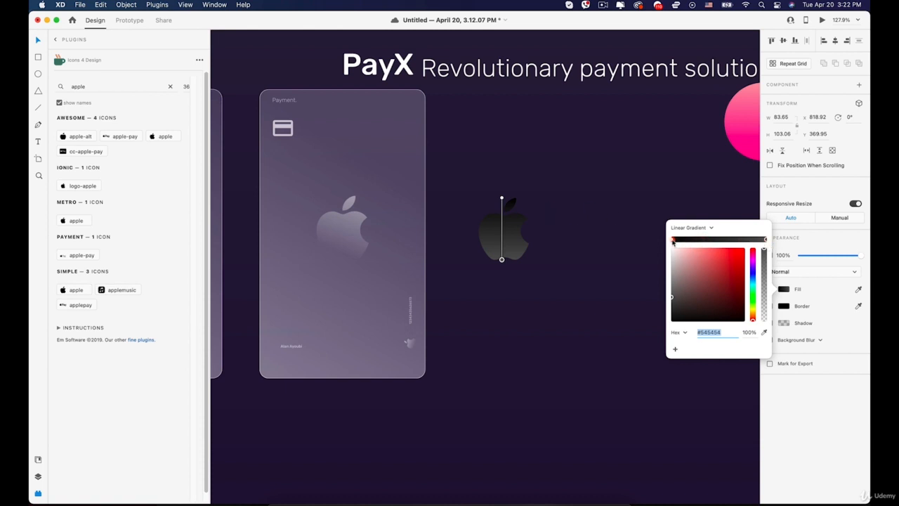
{"action": "left_click_drag", "start_coordinate": [501, 201], "coordinate": [516, 198]}
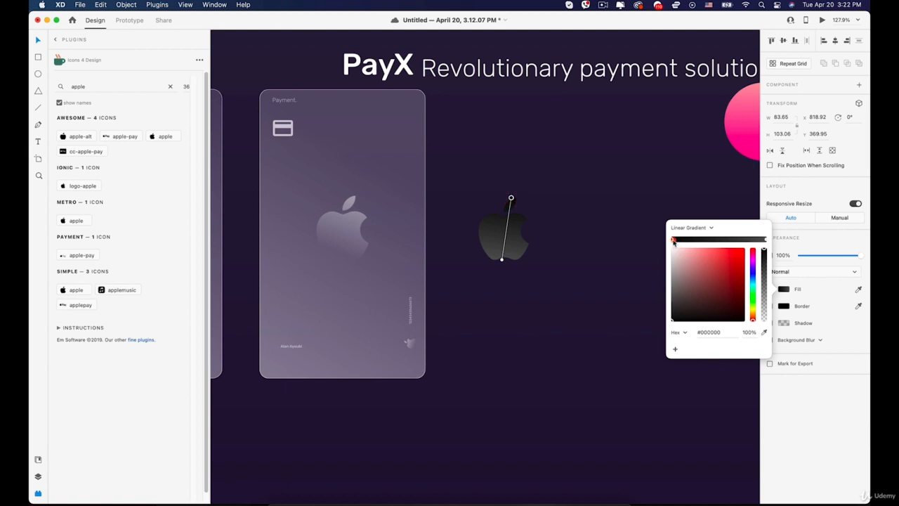
{"action": "left_click_drag", "start_coordinate": [682, 270], "coordinate": [635, 221]}
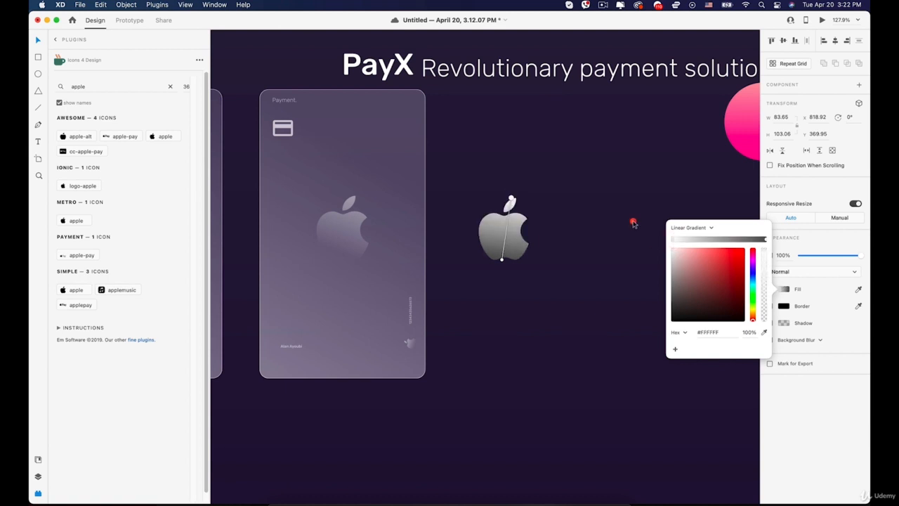
{"action": "left_click", "coordinate": [765, 240]}
{"action": "left_click_drag", "start_coordinate": [712, 267], "coordinate": [644, 229]}
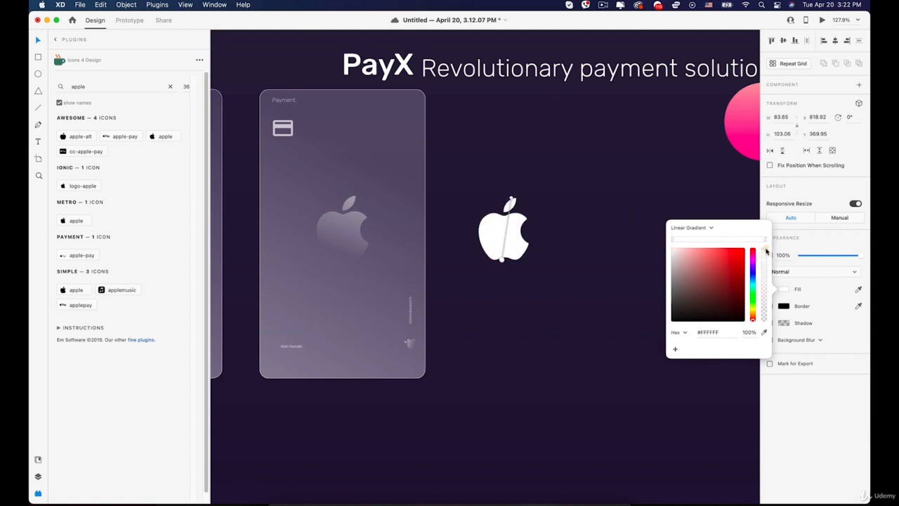
{"action": "left_click_drag", "start_coordinate": [766, 251], "coordinate": [768, 346]}
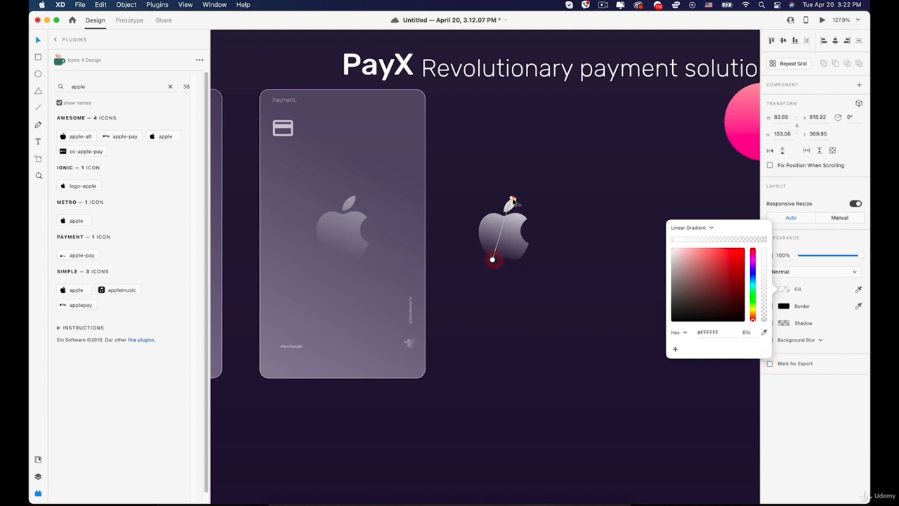
{"action": "left_click_drag", "start_coordinate": [512, 202], "coordinate": [540, 147]}
{"action": "left_click_drag", "start_coordinate": [491, 262], "coordinate": [505, 254]}
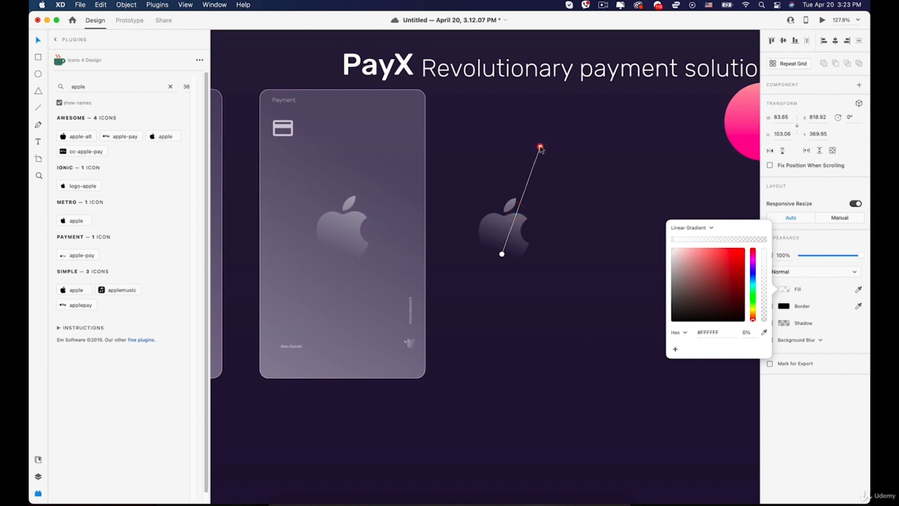
{"action": "left_click", "coordinate": [540, 149]}
Move the gradient apple logo to the centre of the left payment card.
{"action": "left_click", "coordinate": [286, 69]}
{"action": "key", "text": "space"}
{"action": "left_click_drag", "start_coordinate": [300, 80], "coordinate": [513, 101]}
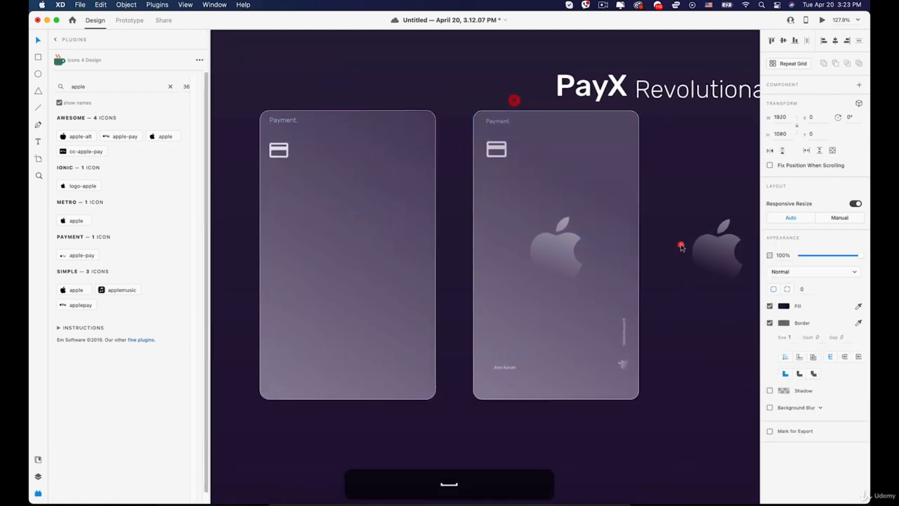
{"action": "left_click", "coordinate": [708, 247]}
{"action": "left_click_drag", "start_coordinate": [720, 258], "coordinate": [351, 256]}
{"action": "left_click", "coordinate": [654, 338]}
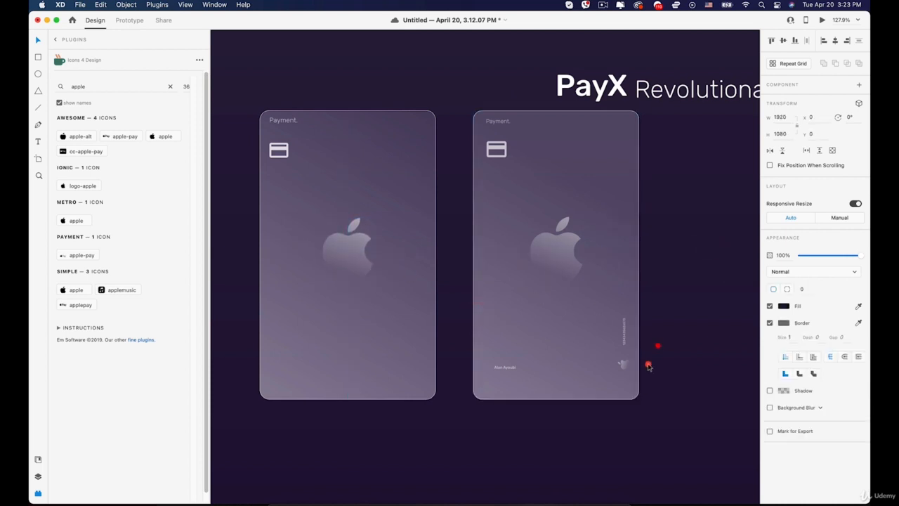
Copy the 'Payment.' text to the card's bottom and retype it as the cardholder's name.
{"action": "scroll", "coordinate": [567, 327], "scroll_direction": "down", "scroll_amount": 3}
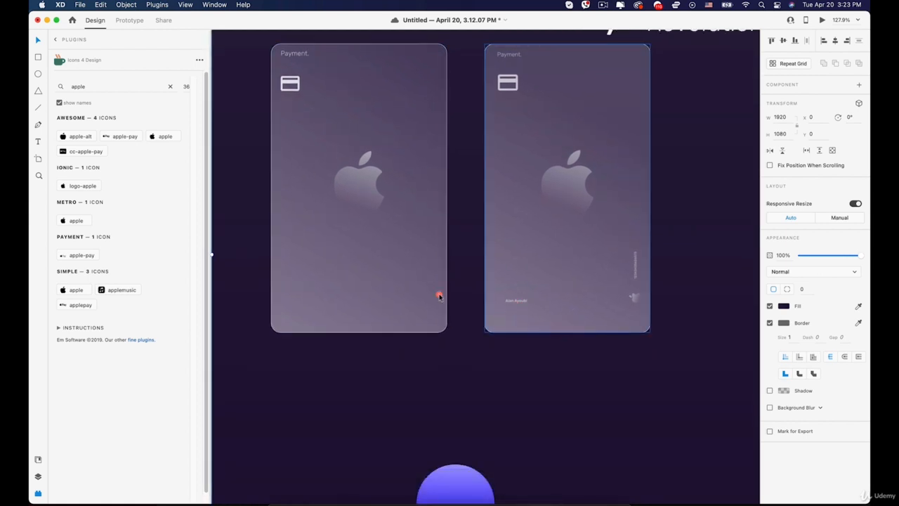
{"action": "left_click", "coordinate": [294, 54]}
{"action": "key", "text": "alt"}
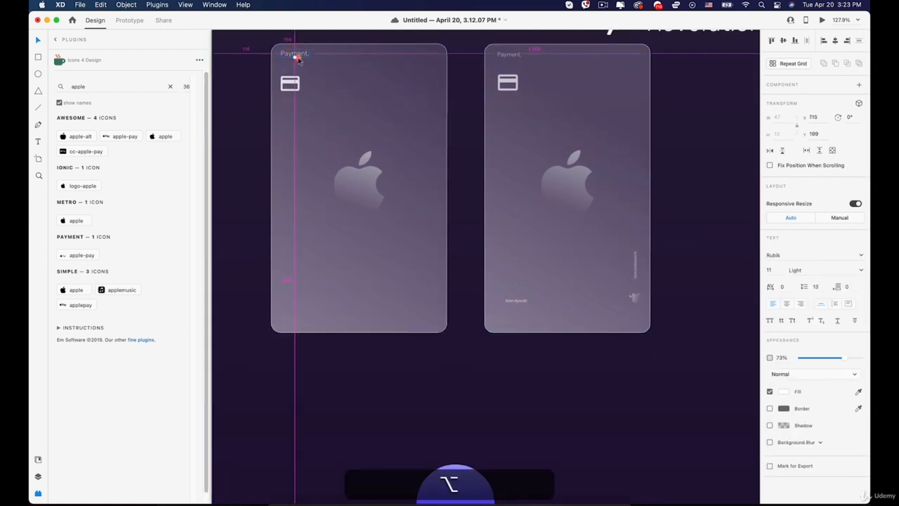
{"action": "left_click_drag", "start_coordinate": [298, 60], "coordinate": [311, 305]}
{"action": "double_click", "coordinate": [302, 304]}
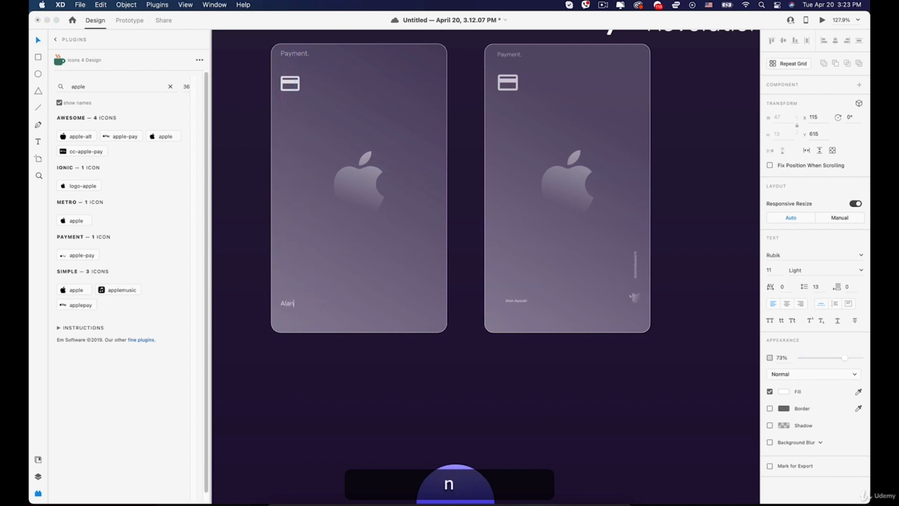
{"action": "key", "text": "super+a"}
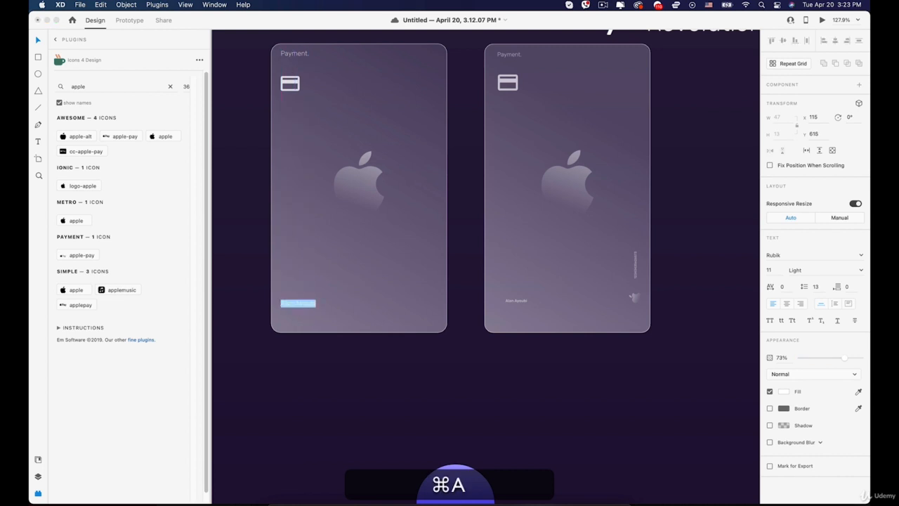
Set the cardholder name to Medium weight at font size 8.
{"action": "left_click", "coordinate": [862, 270]}
{"action": "left_click", "coordinate": [805, 316]}
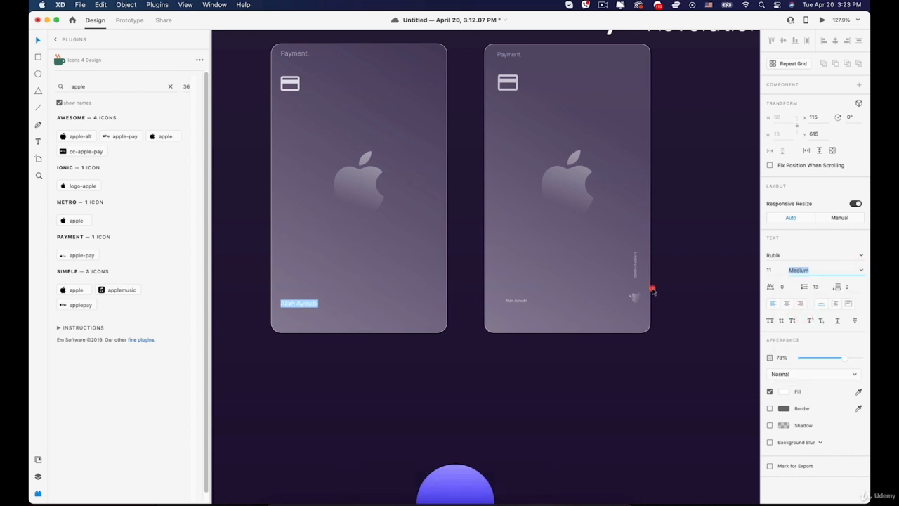
{"action": "left_click", "coordinate": [769, 270]}
{"action": "key", "text": "Down"}
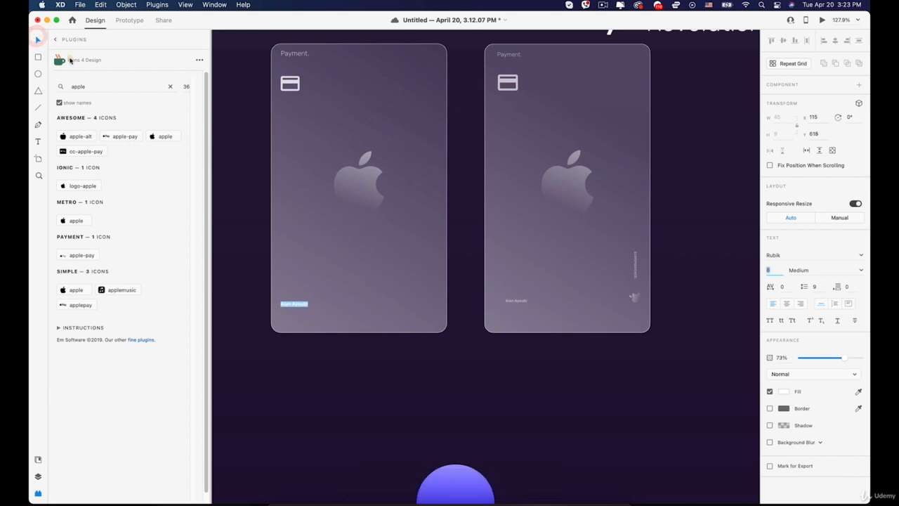
{"action": "left_click", "coordinate": [38, 41]}
{"action": "left_click", "coordinate": [286, 300]}
{"action": "left_click", "coordinate": [309, 290]}
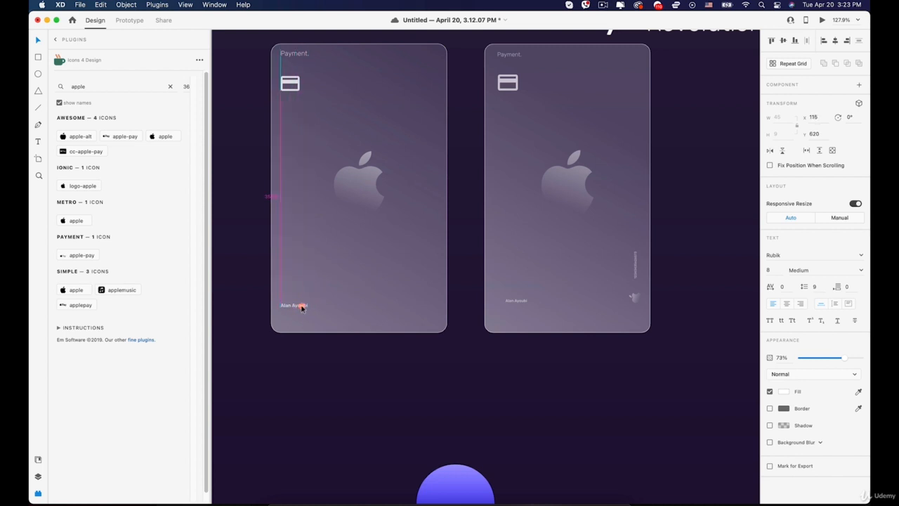
Alt-drag a duplicate of the apple logo below the card.
{"action": "left_click", "coordinate": [303, 221]}
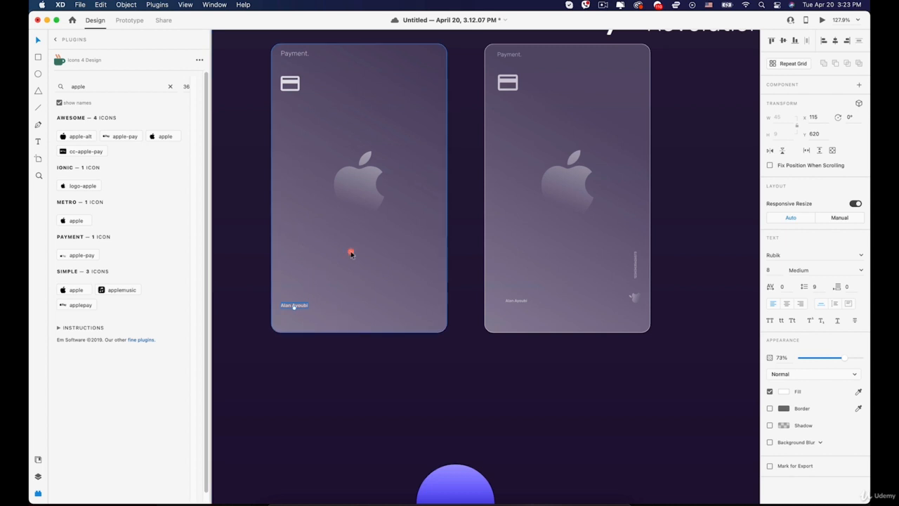
{"action": "double_click", "coordinate": [368, 176]}
{"action": "left_click_drag", "start_coordinate": [367, 176], "coordinate": [389, 388]}
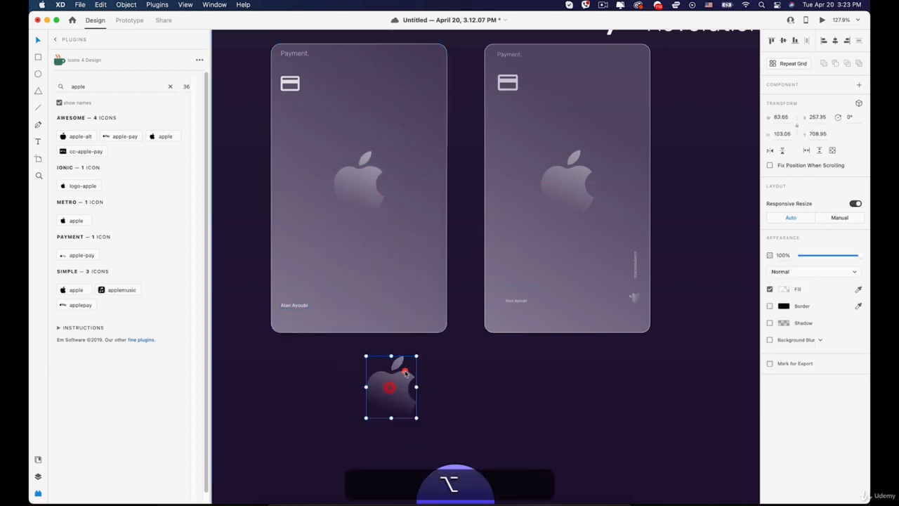
{"action": "left_click", "coordinate": [38, 142]}
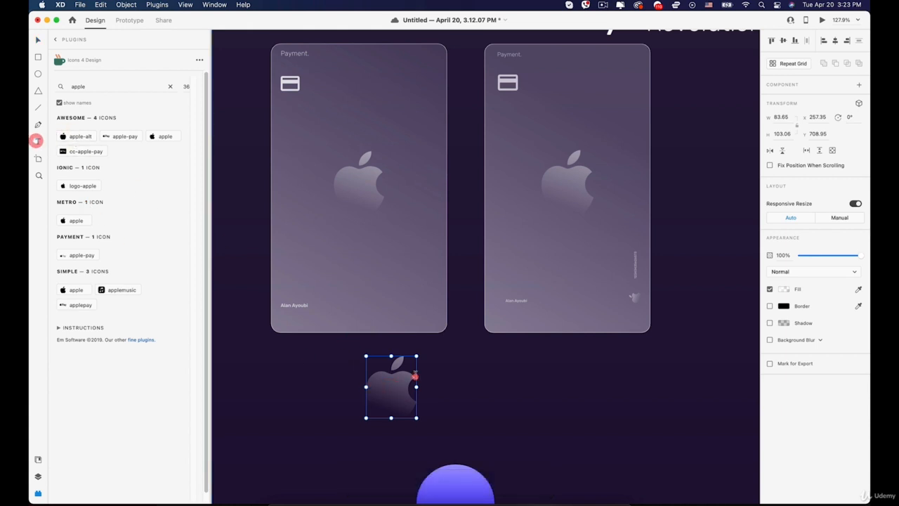
{"action": "left_click", "coordinate": [443, 398]}
{"action": "type", "text": "12"}
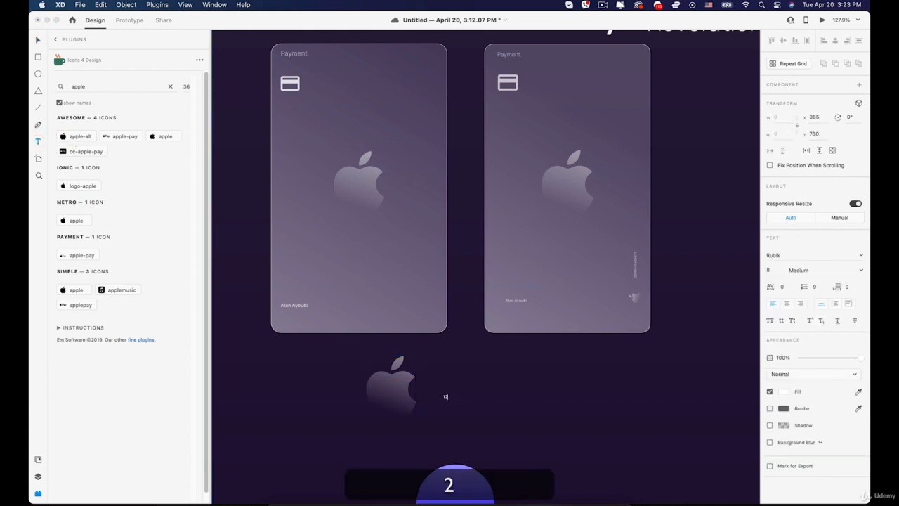
{"action": "type", "text": "344567823630834"}
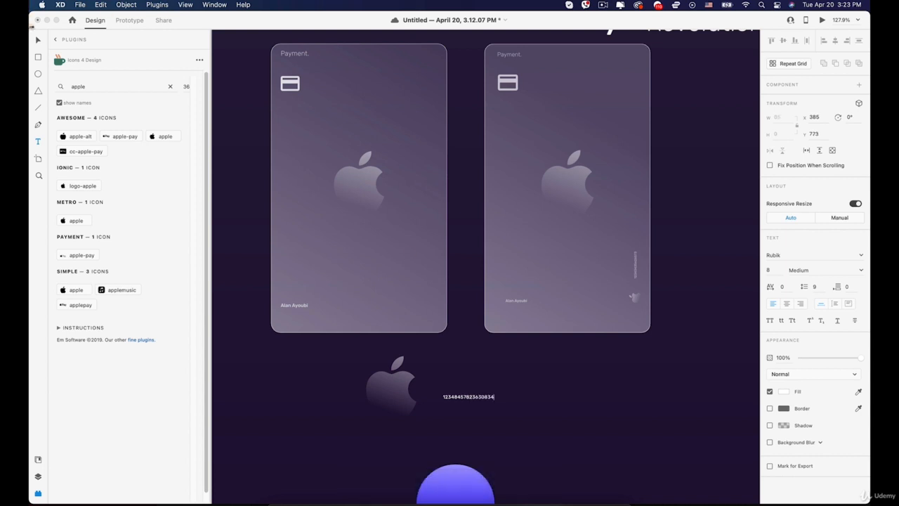
{"action": "left_click", "coordinate": [38, 40]}
{"action": "left_click", "coordinate": [398, 385]}
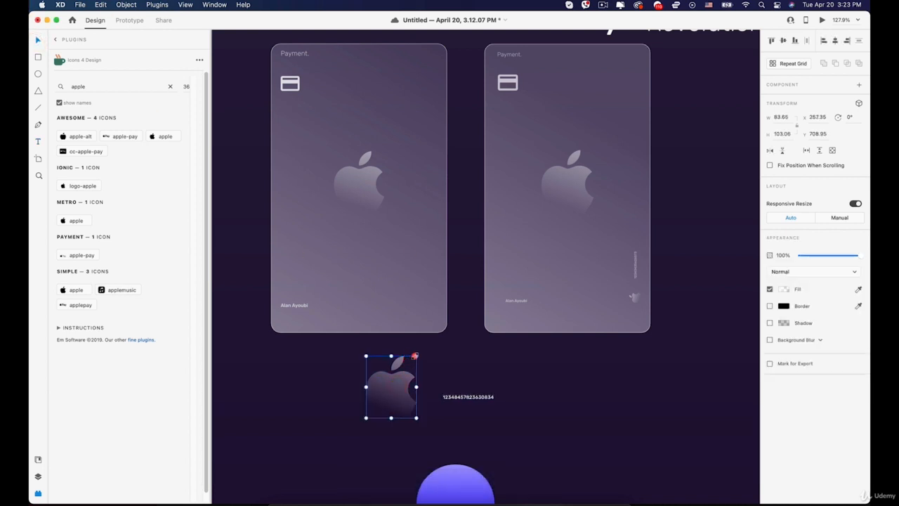
{"action": "left_click_drag", "start_coordinate": [415, 356], "coordinate": [417, 398]}
Turn on background blur for the digits at about 17% and select them with the apple.
{"action": "left_click", "coordinate": [457, 397]}
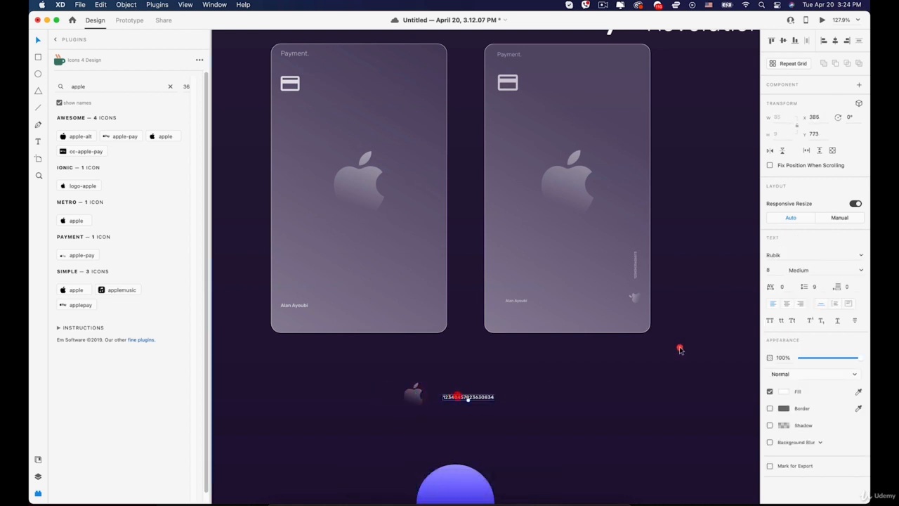
{"action": "left_click", "coordinate": [771, 442]}
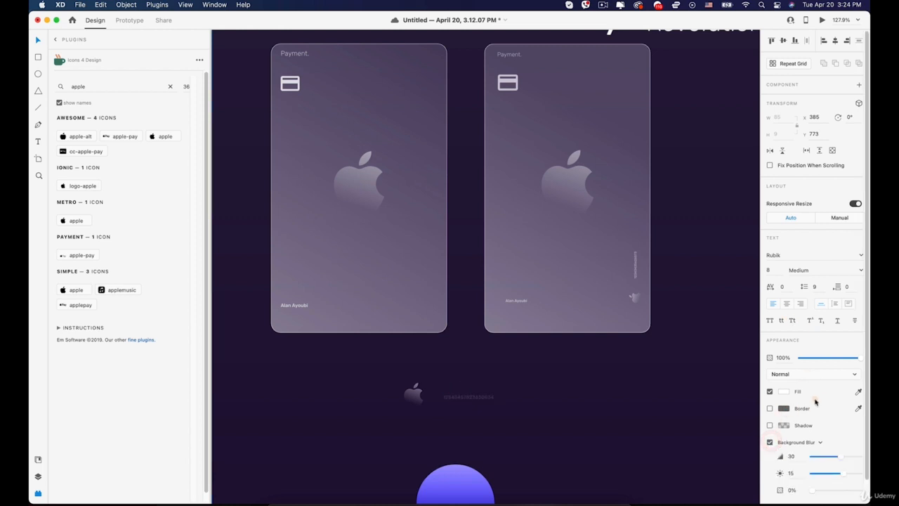
{"action": "left_click_drag", "start_coordinate": [813, 489], "coordinate": [825, 491]}
{"action": "left_click", "coordinate": [414, 398], "text": "shift"}
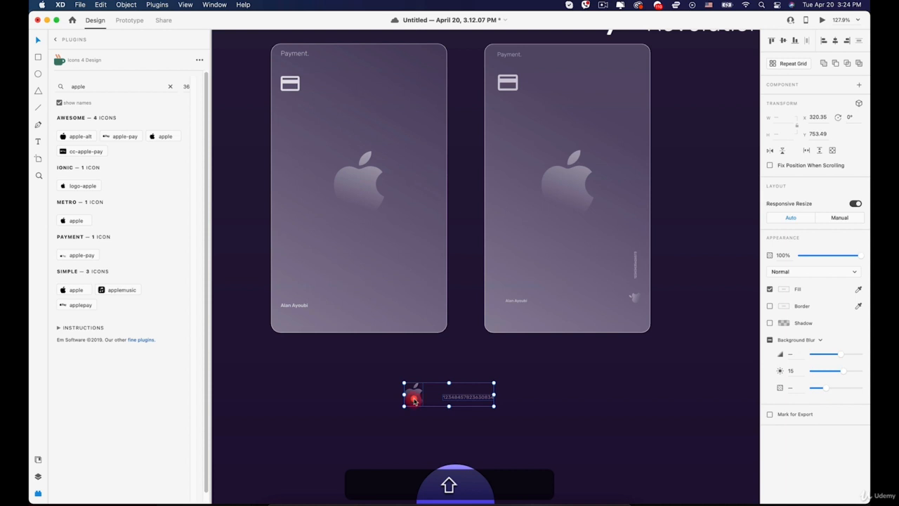
{"action": "right_click", "coordinate": [415, 398]}
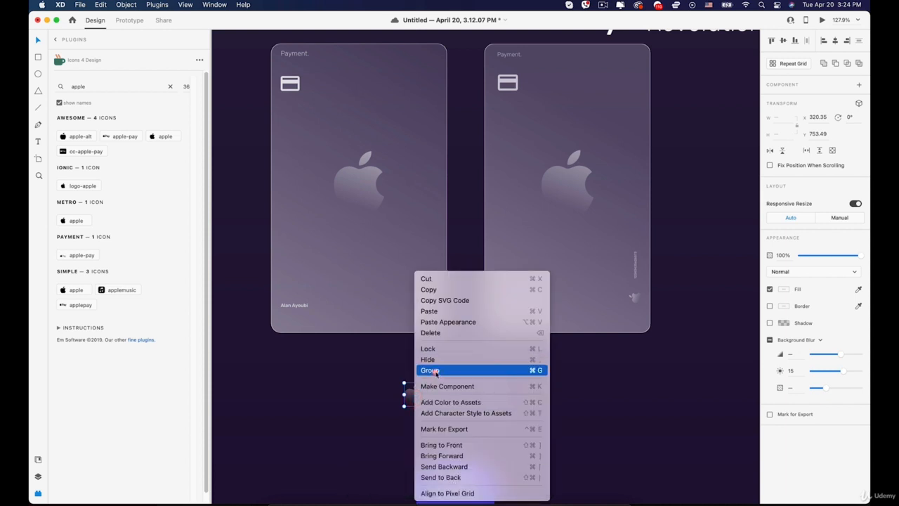
Group the digits with the small apple, rotate it vertical and fit it along the card's right edge.
{"action": "left_click", "coordinate": [435, 373]}
{"action": "left_click_drag", "start_coordinate": [415, 392], "coordinate": [433, 283]}
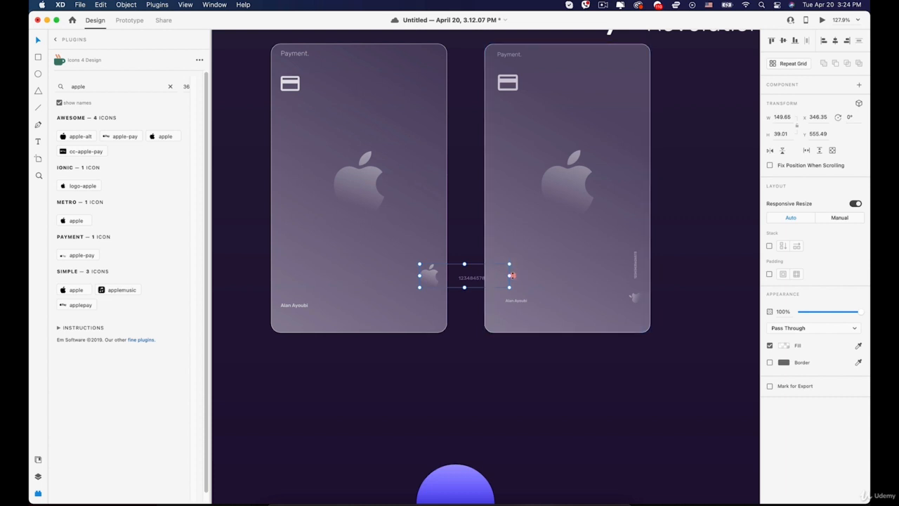
{"action": "left_click_drag", "start_coordinate": [512, 275], "coordinate": [458, 211]}
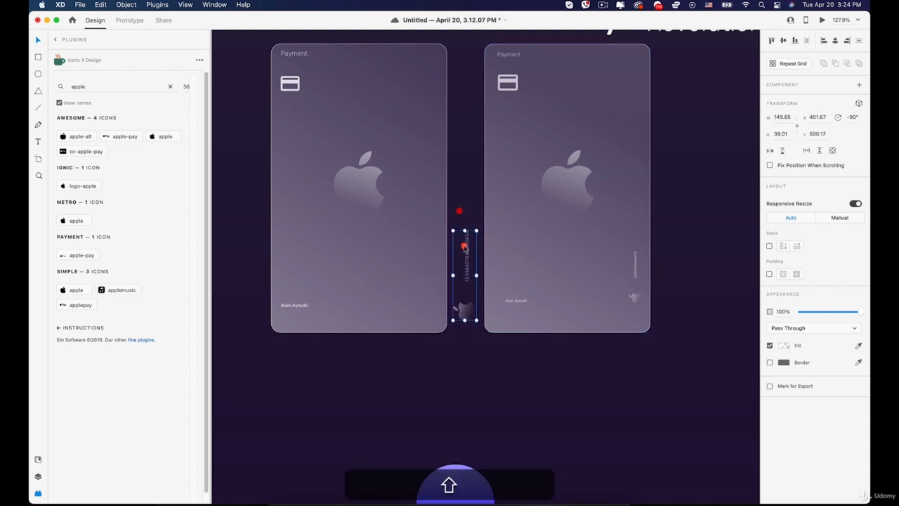
{"action": "left_click_drag", "start_coordinate": [464, 247], "coordinate": [427, 242]}
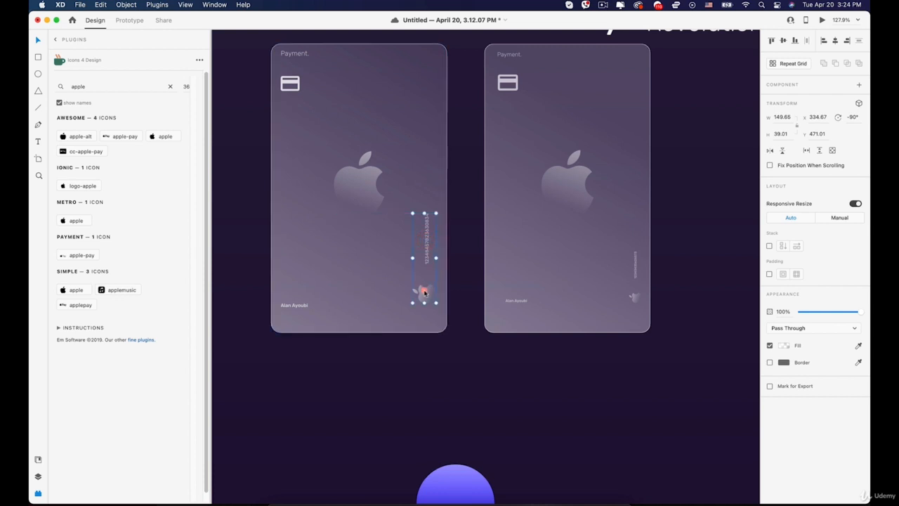
{"action": "left_click_drag", "start_coordinate": [413, 304], "coordinate": [437, 292]}
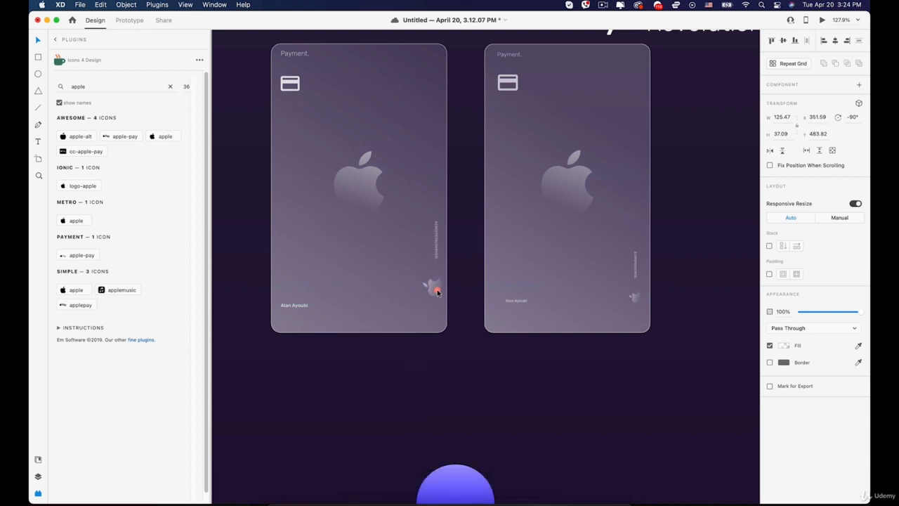
{"action": "scroll", "coordinate": [437, 292], "scroll_direction": "up", "scroll_amount": 5}
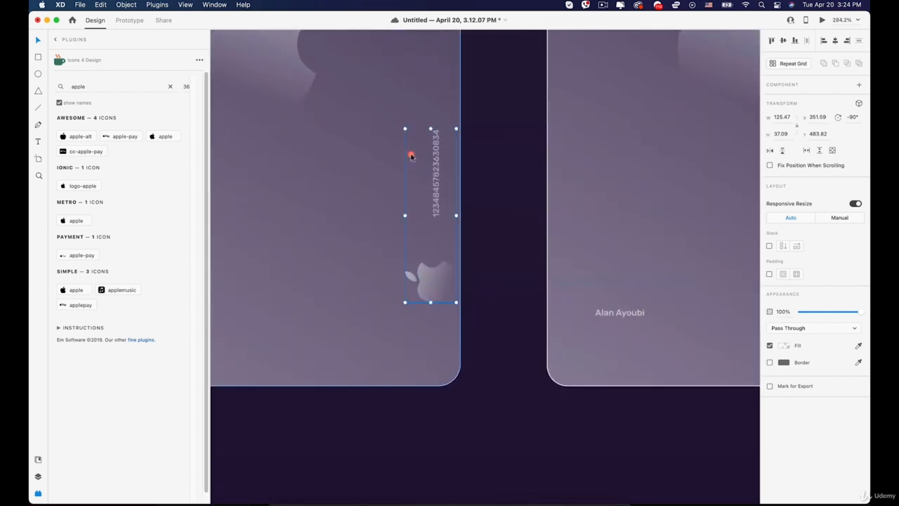
{"action": "left_click_drag", "start_coordinate": [403, 127], "coordinate": [403, 125]}
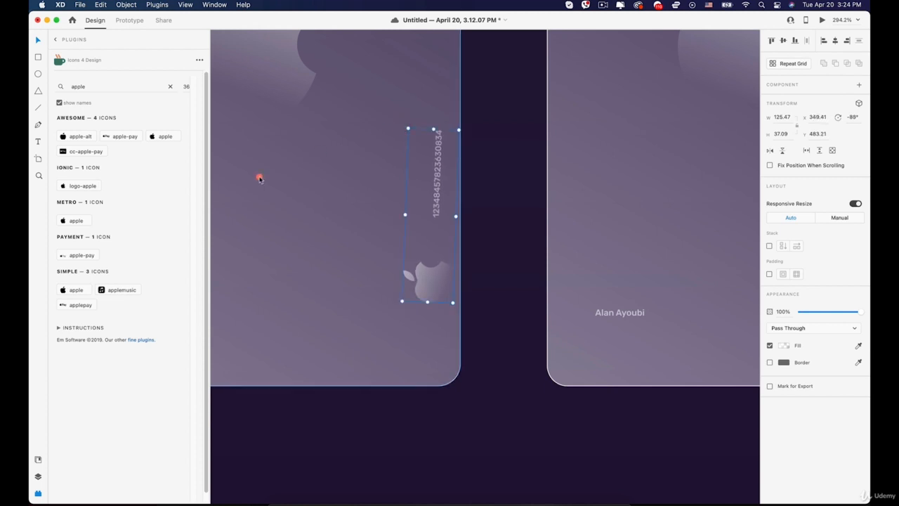
{"action": "scroll", "coordinate": [410, 194], "scroll_direction": "down", "scroll_amount": 10}
{"action": "key", "text": "space"}
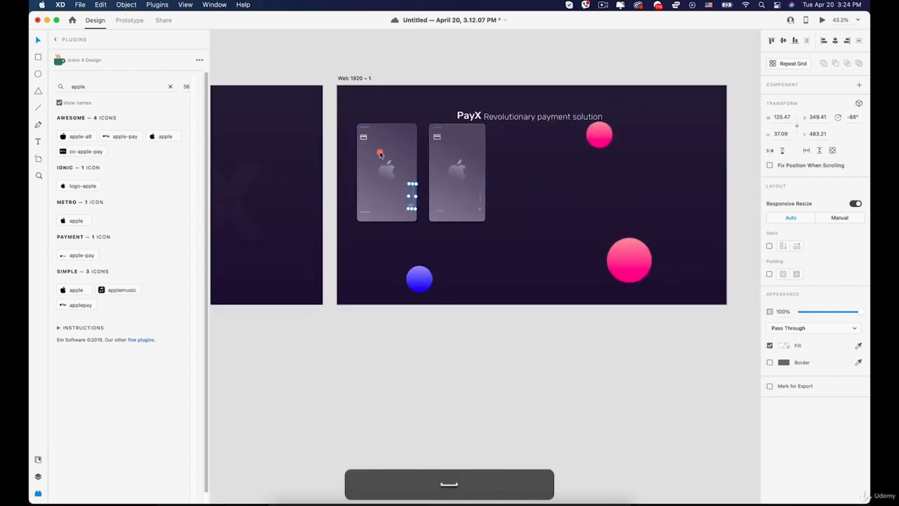
Add a vertical guide on the first card and rotate the number/apple group to exactly -90°.
{"action": "left_click_drag", "start_coordinate": [357, 138], "coordinate": [438, 185]}
{"action": "scroll", "coordinate": [546, 150], "scroll_direction": "down", "scroll_amount": 5}
{"action": "key", "text": "space"}
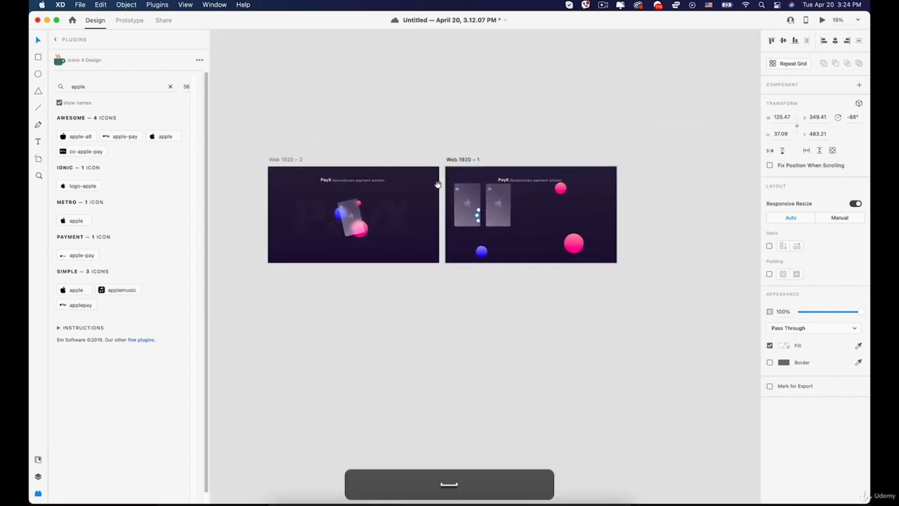
{"action": "scroll", "coordinate": [437, 184], "scroll_direction": "up", "scroll_amount": 10}
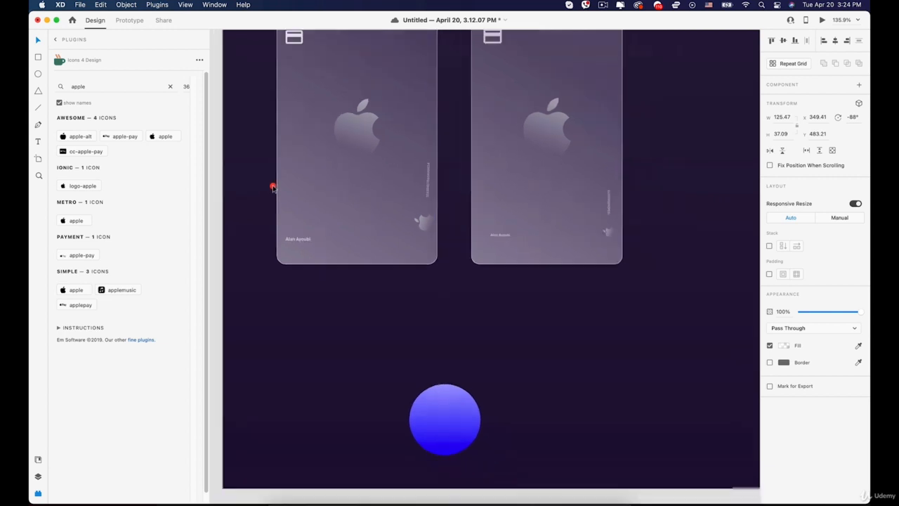
{"action": "scroll", "coordinate": [273, 188], "scroll_direction": "down", "scroll_amount": 2}
{"action": "left_click_drag", "start_coordinate": [225, 177], "coordinate": [407, 176]}
{"action": "scroll", "coordinate": [408, 177], "scroll_direction": "up", "scroll_amount": 10}
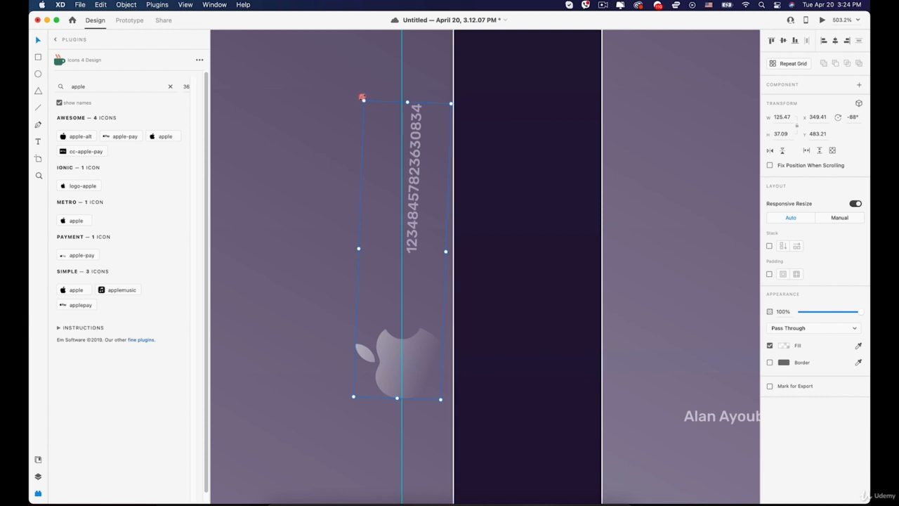
{"action": "left_click_drag", "start_coordinate": [362, 97], "coordinate": [357, 99]}
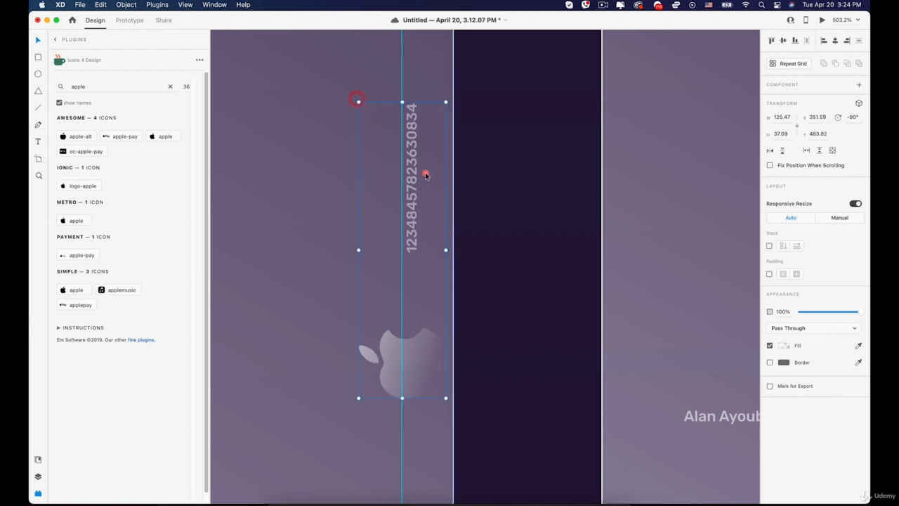
{"action": "left_click_drag", "start_coordinate": [426, 175], "coordinate": [412, 174]}
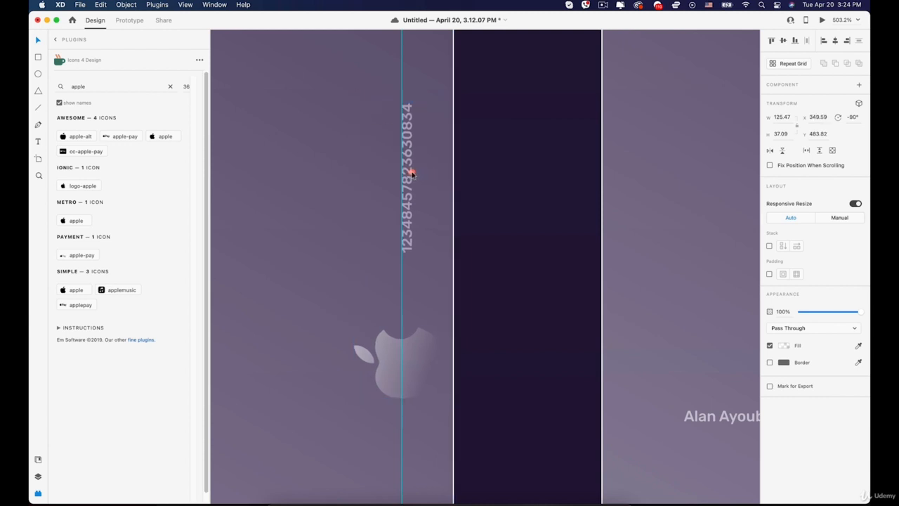
Shrink the apple inside the group proportionally, then view the whole Web 1920 artboard.
{"action": "double_click", "coordinate": [415, 351]}
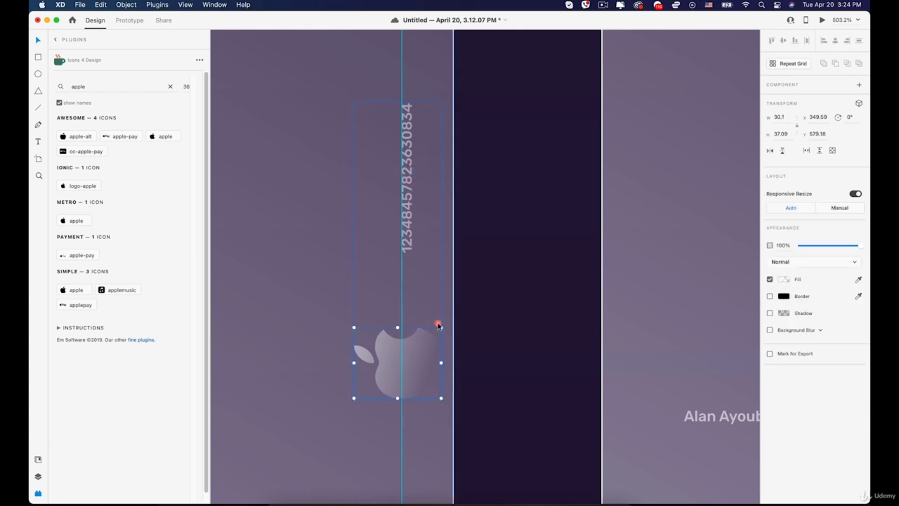
{"action": "left_click_drag", "start_coordinate": [439, 327], "coordinate": [402, 315]}
{"action": "left_click", "coordinate": [516, 297]}
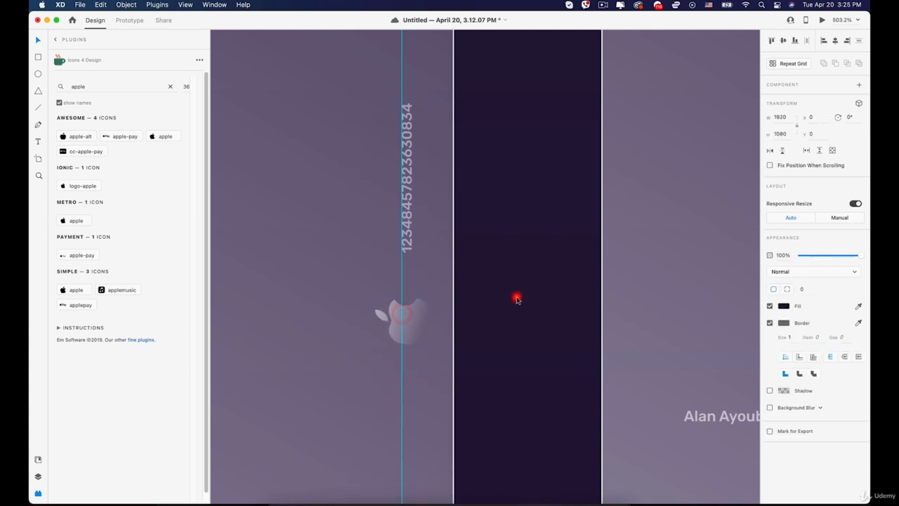
{"action": "scroll", "coordinate": [507, 321], "scroll_direction": "down", "scroll_amount": 5}
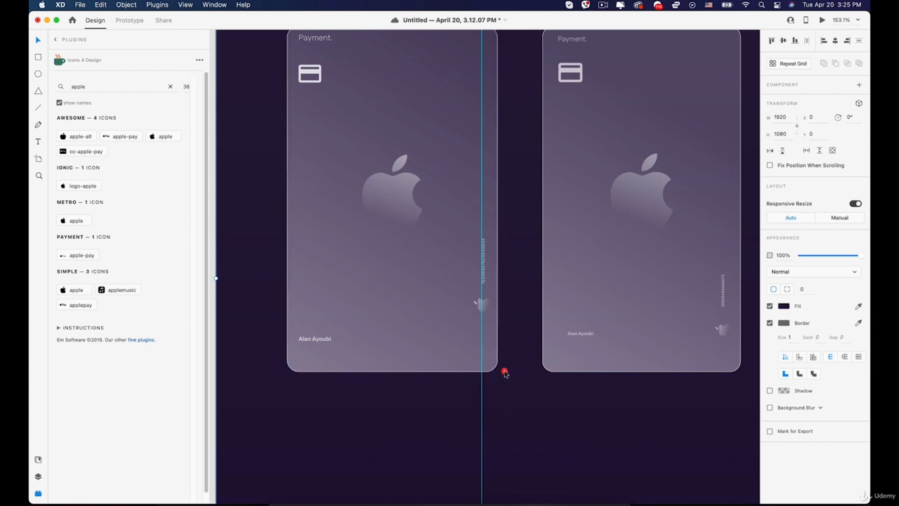
{"action": "key", "text": "shift"}
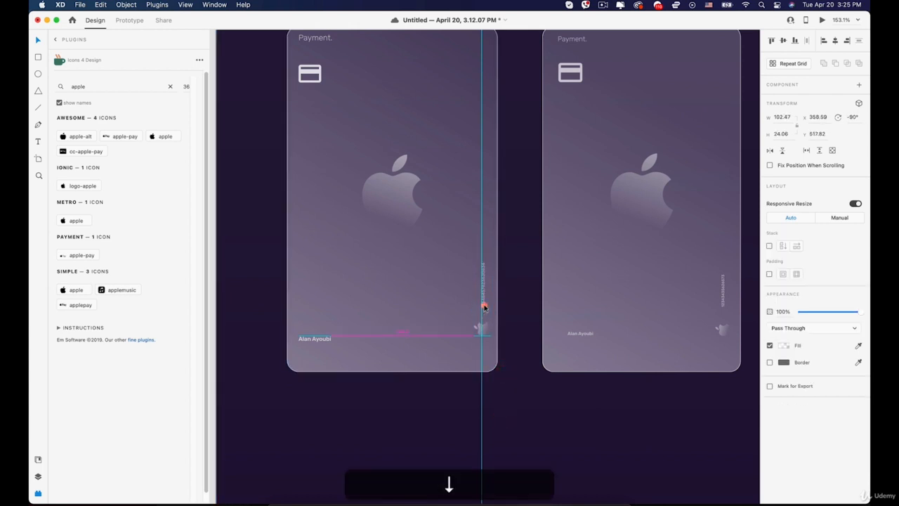
{"action": "scroll", "coordinate": [484, 307], "scroll_direction": "down", "scroll_amount": 2}
{"action": "left_click", "coordinate": [523, 415]}
{"action": "scroll", "coordinate": [520, 415], "scroll_direction": "down", "scroll_amount": 3}
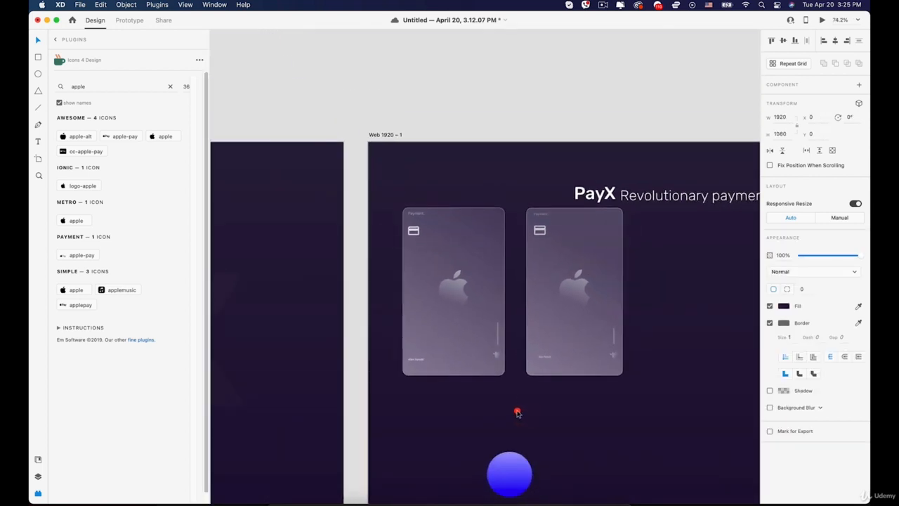
{"action": "left_click_drag", "start_coordinate": [517, 413], "coordinate": [417, 271]}
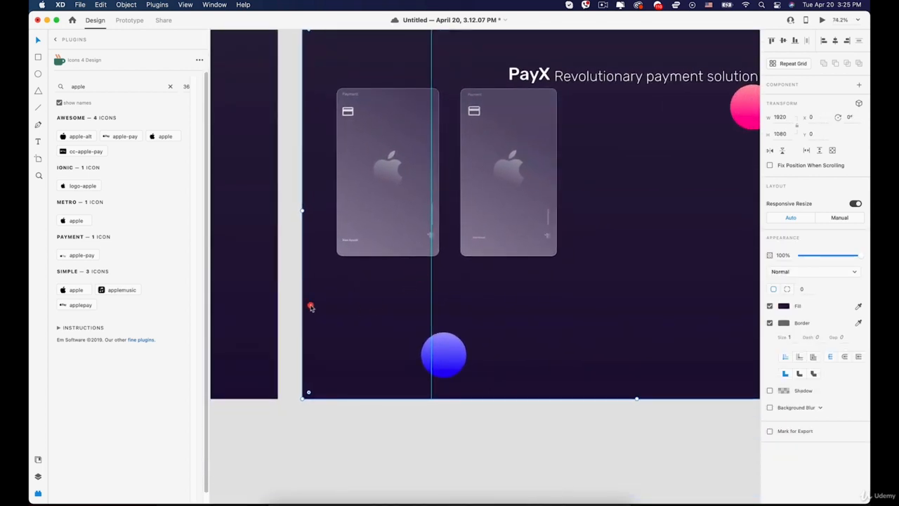
{"action": "scroll", "coordinate": [423, 107], "scroll_direction": "up", "scroll_amount": 1}
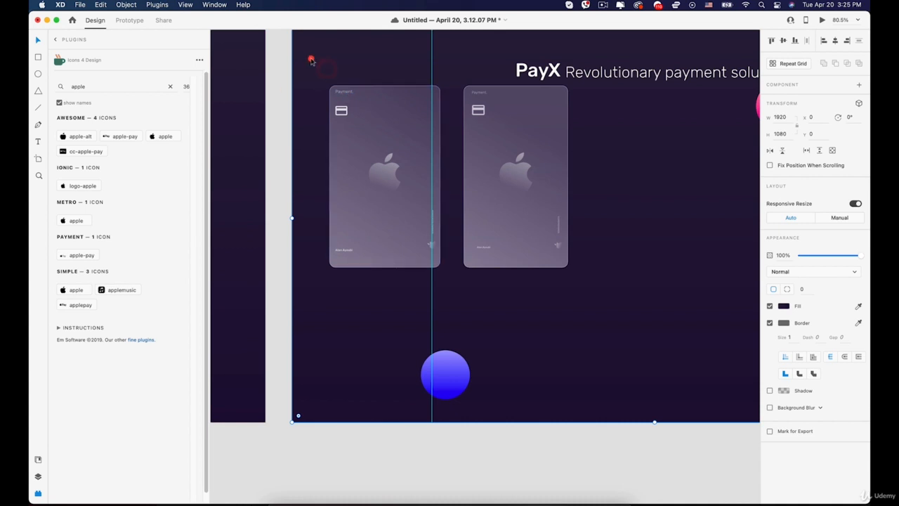
Lock the dark background and group all parts of the first card.
{"action": "right_click", "coordinate": [311, 60]}
{"action": "left_click", "coordinate": [334, 136]}
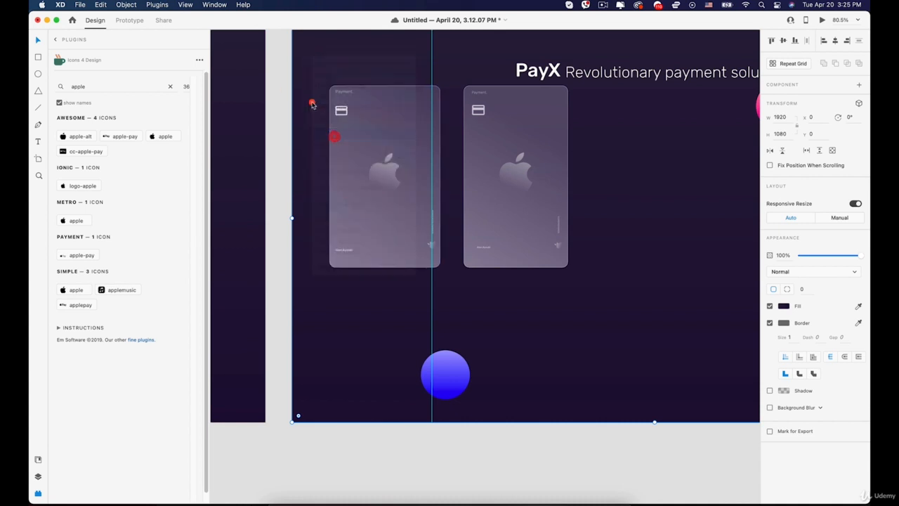
{"action": "left_click_drag", "start_coordinate": [320, 67], "coordinate": [450, 297]}
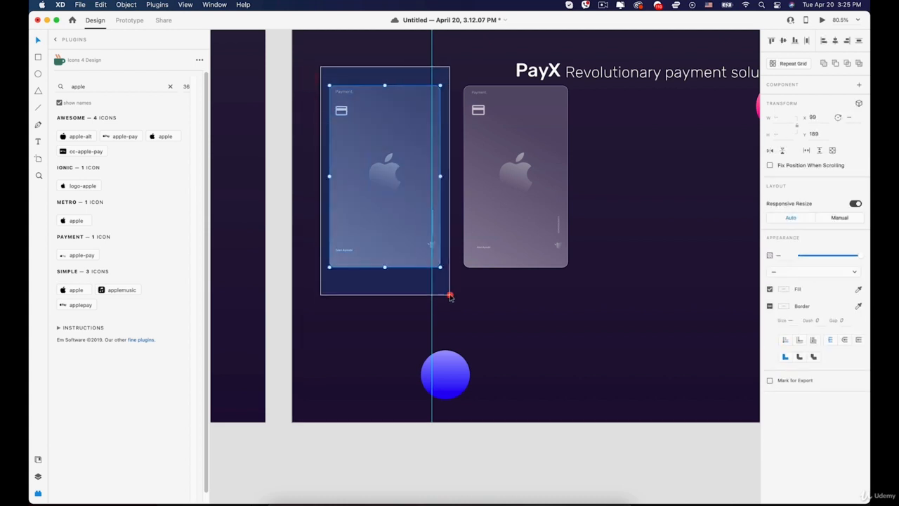
{"action": "right_click", "coordinate": [382, 190]}
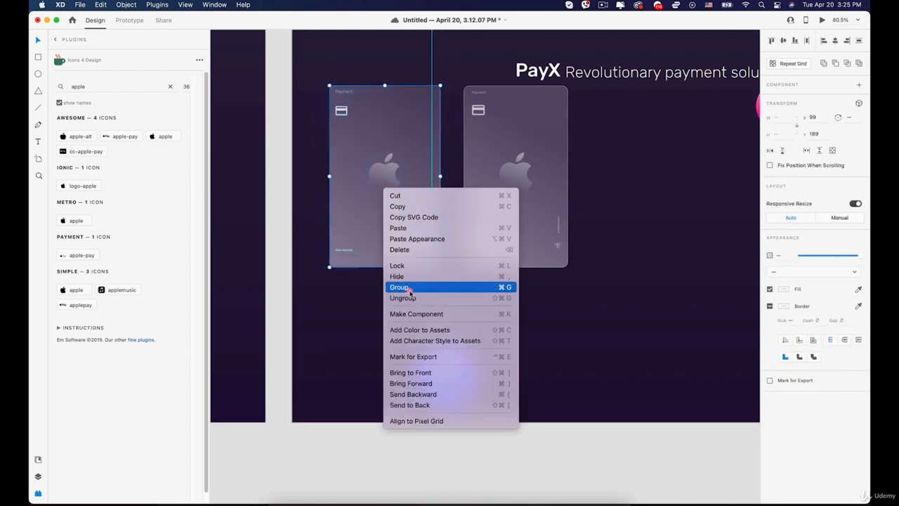
{"action": "left_click", "coordinate": [411, 290]}
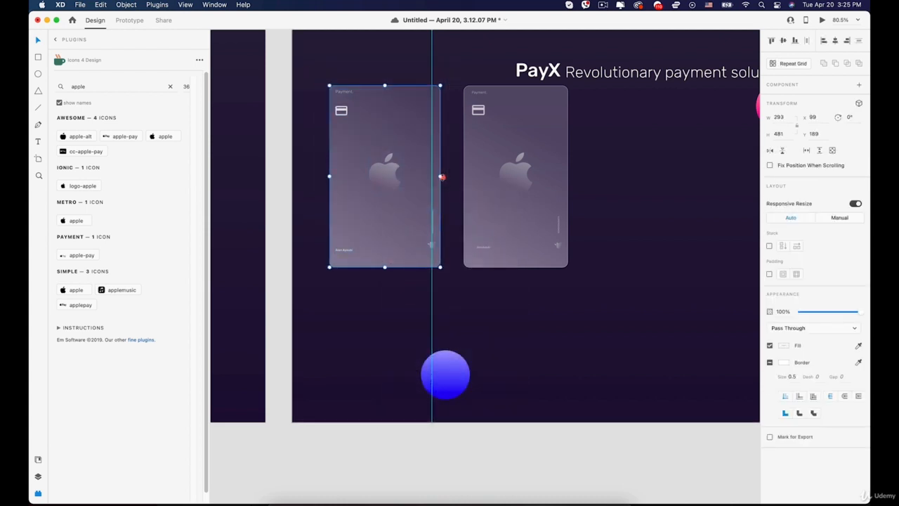
Narrow the grouped card so its right edge meets the guide.
{"action": "left_click_drag", "start_coordinate": [441, 177], "coordinate": [435, 175]}
{"action": "scroll", "coordinate": [436, 180], "scroll_direction": "up", "scroll_amount": 5}
{"action": "scroll", "coordinate": [367, 386], "scroll_direction": "down", "scroll_amount": 10}
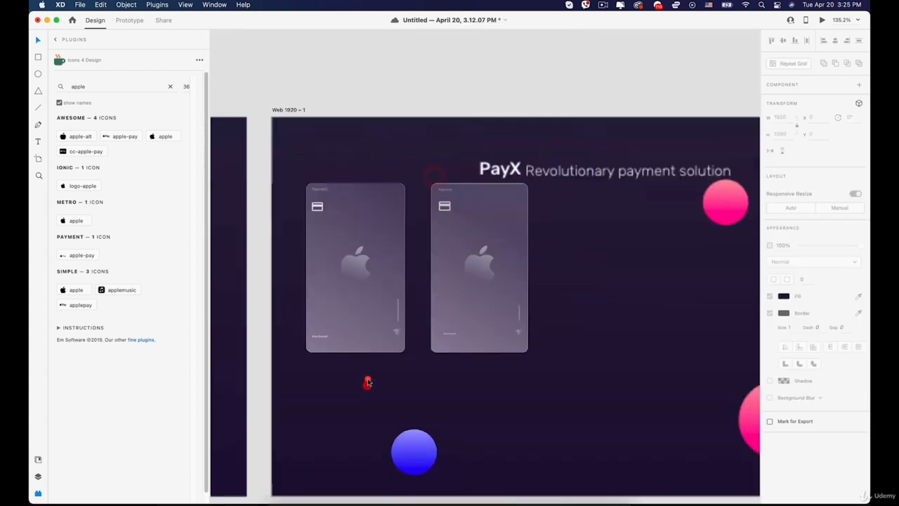
Move the second card right and lower, tucking the small and large pink circles behind its corners.
{"action": "left_click_drag", "start_coordinate": [366, 276], "coordinate": [539, 292]}
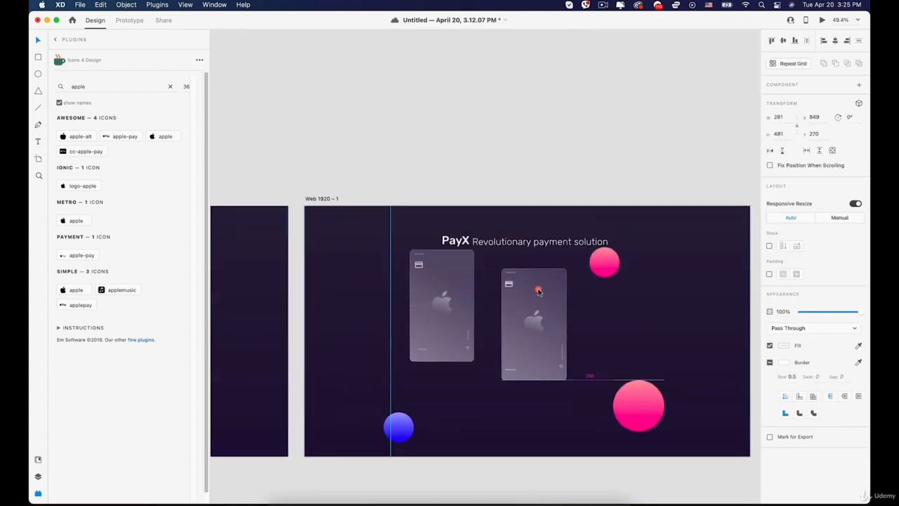
{"action": "left_click_drag", "start_coordinate": [444, 293], "coordinate": [377, 284]}
{"action": "left_click_drag", "start_coordinate": [588, 274], "coordinate": [544, 291]}
{"action": "left_click_drag", "start_coordinate": [635, 401], "coordinate": [558, 366]}
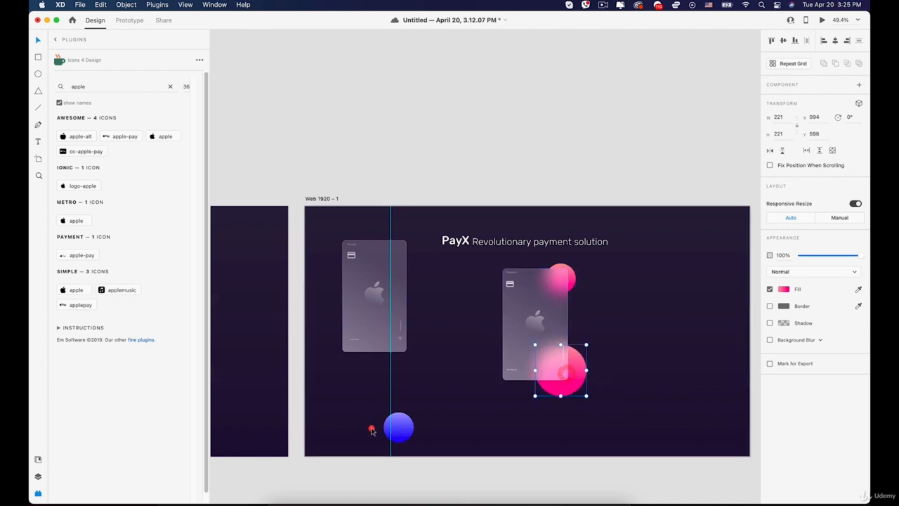
{"action": "left_click_drag", "start_coordinate": [391, 426], "coordinate": [495, 319]}
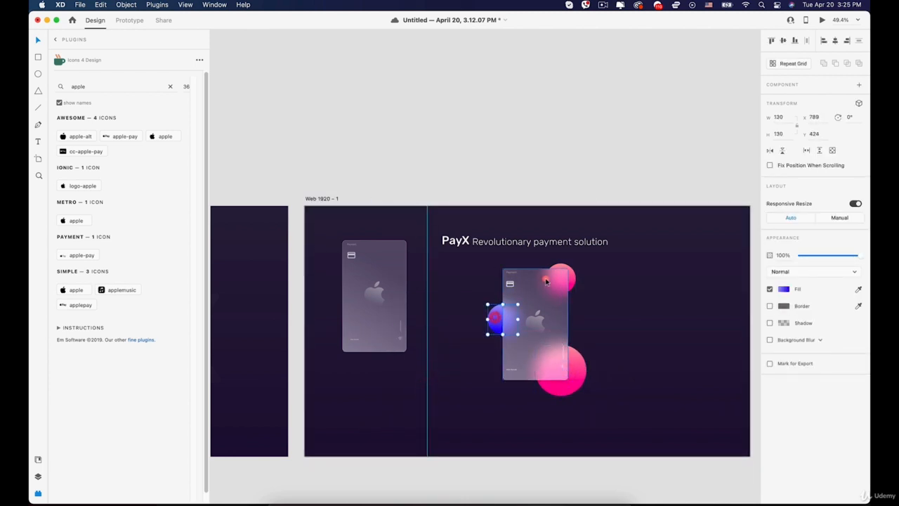
{"action": "left_click_drag", "start_coordinate": [589, 383], "coordinate": [566, 374]}
{"action": "scroll", "coordinate": [532, 349], "scroll_direction": "up", "scroll_amount": 3}
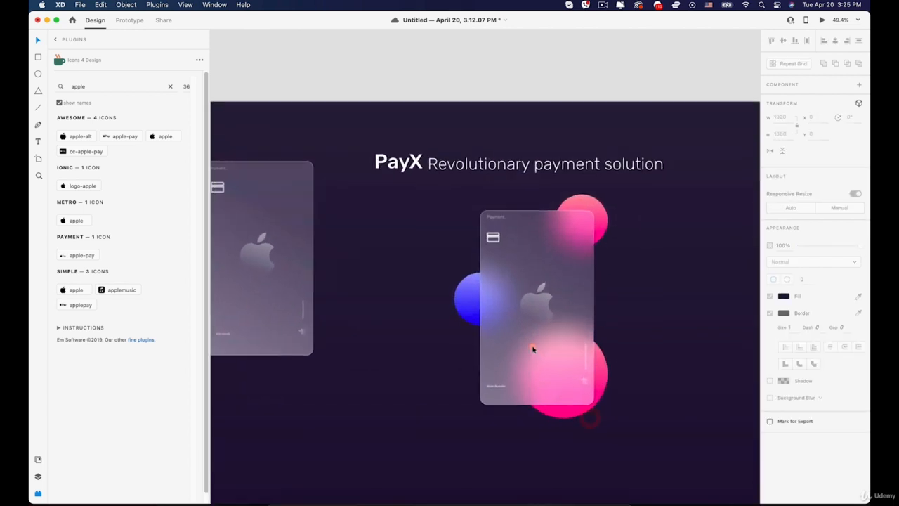
{"action": "scroll", "coordinate": [440, 316], "scroll_direction": "down", "scroll_amount": 5}
{"action": "left_click", "coordinate": [437, 316]}
Drag the other glass card so the two cards overlap in the artboard's centre.
{"action": "left_click_drag", "start_coordinate": [408, 322], "coordinate": [492, 365]}
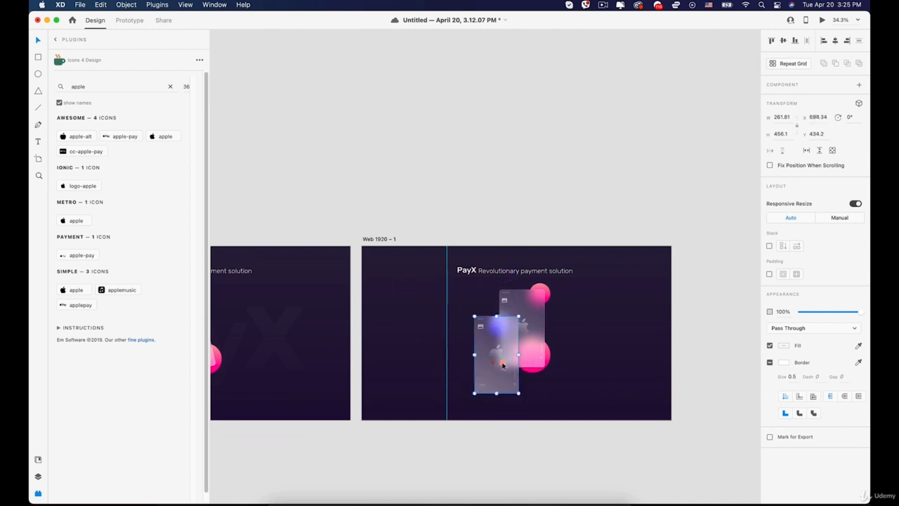
{"action": "left_click", "coordinate": [580, 347]}
{"action": "scroll", "coordinate": [580, 347], "scroll_direction": "up", "scroll_amount": 5}
{"action": "left_click_drag", "start_coordinate": [547, 361], "coordinate": [546, 277]}
{"action": "left_click", "coordinate": [493, 204]}
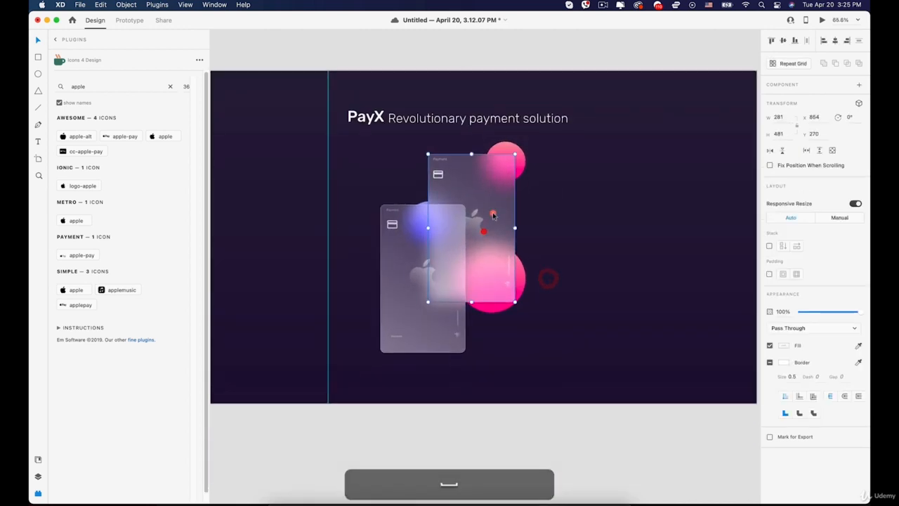
{"action": "left_click_drag", "start_coordinate": [493, 205], "coordinate": [550, 218]}
{"action": "scroll", "coordinate": [532, 235], "scroll_direction": "down", "scroll_amount": 5}
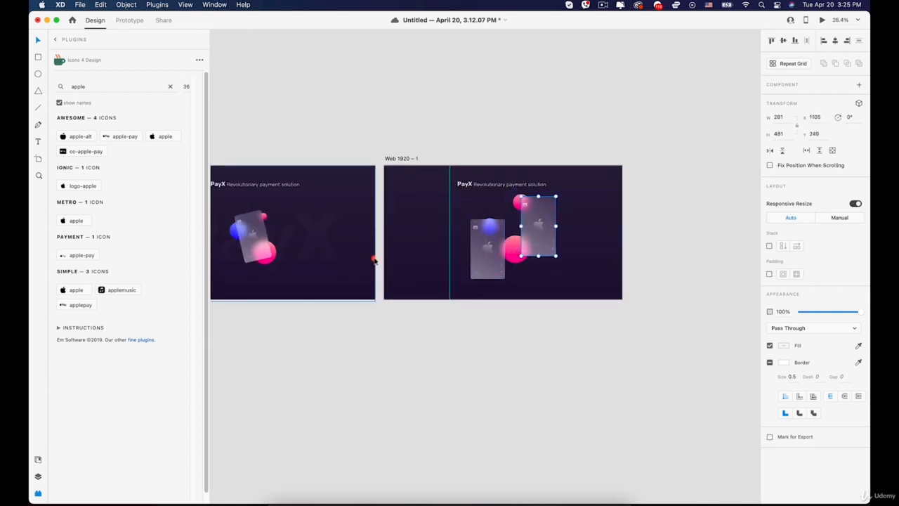
{"action": "scroll", "coordinate": [376, 263], "scroll_direction": "up", "scroll_amount": 3}
{"action": "scroll", "coordinate": [379, 265], "scroll_direction": "down", "scroll_amount": 2}
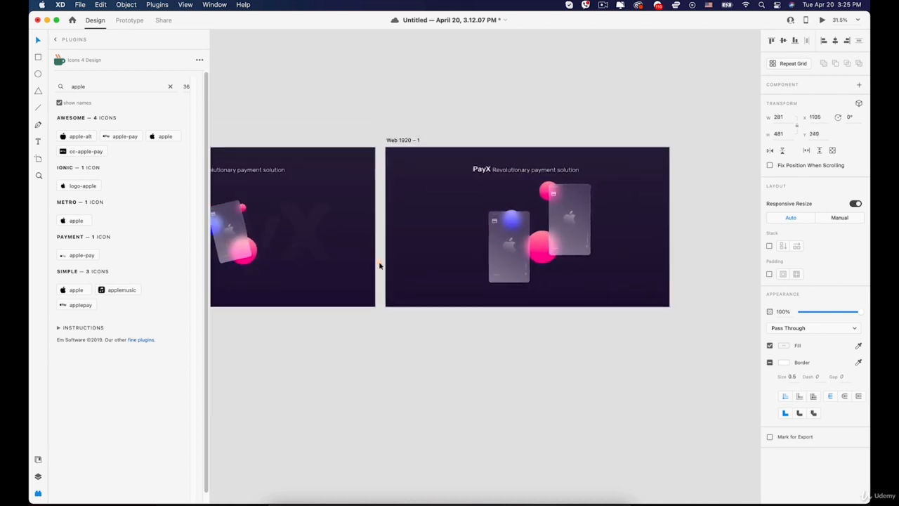